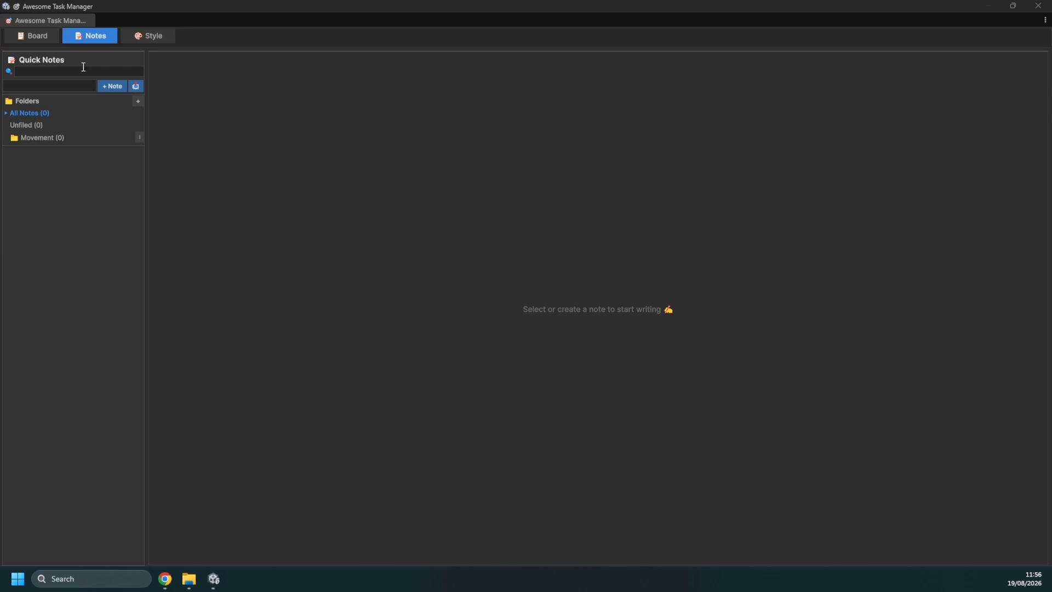
Create a new quick note titled "I need to add movement"
click(103, 89)
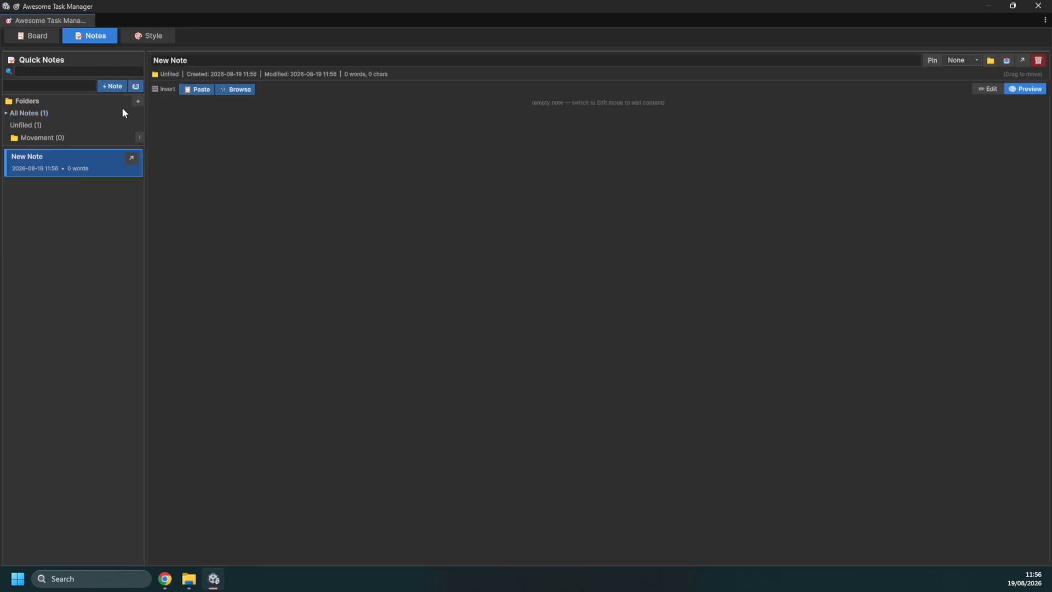
click(309, 59)
text(I need to add movement)
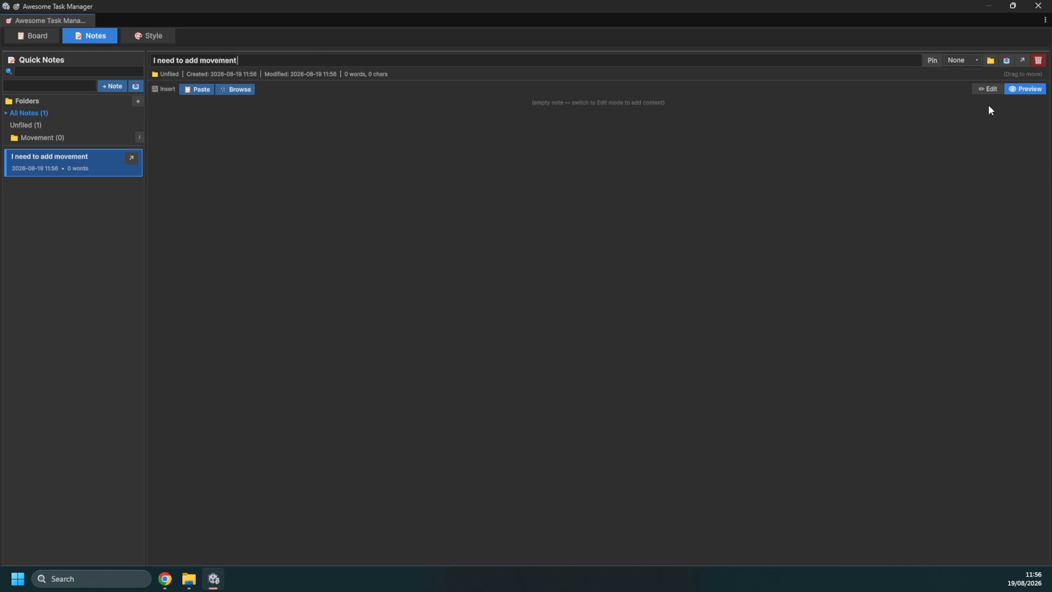
Write "Inspriation mario , crash mix up" in the note body, paste the copied screenshot below it, and preview the note
click(987, 88)
text(Ins)
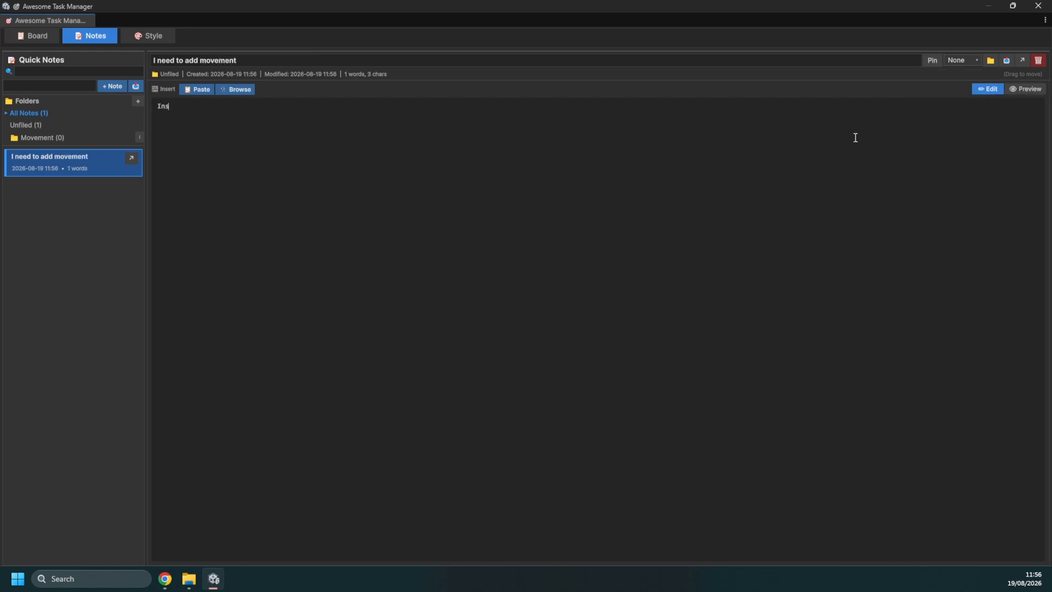
text(priation mario , crash mix up)
text(![[pasted_20260819_115659.png]])
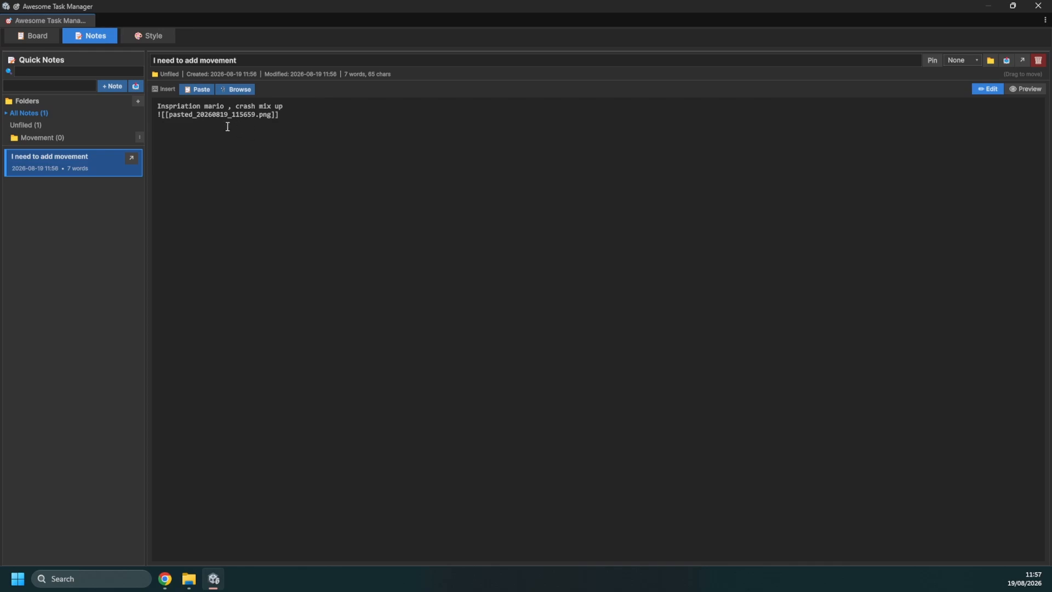
click(1025, 89)
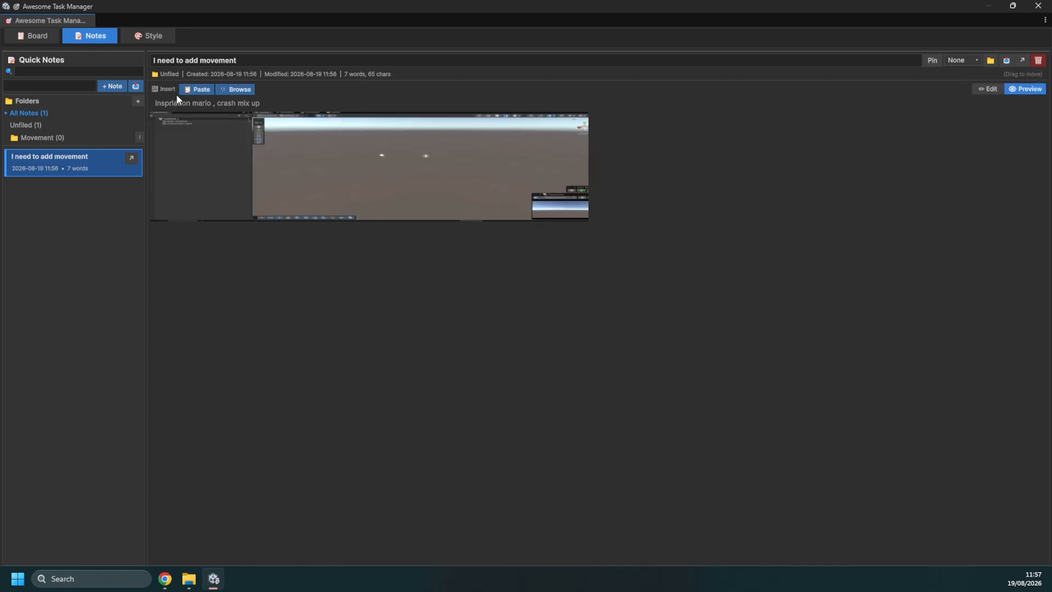
Move the note into the Movement folder, check that folder, and reopen the note from All Notes
click(1006, 61)
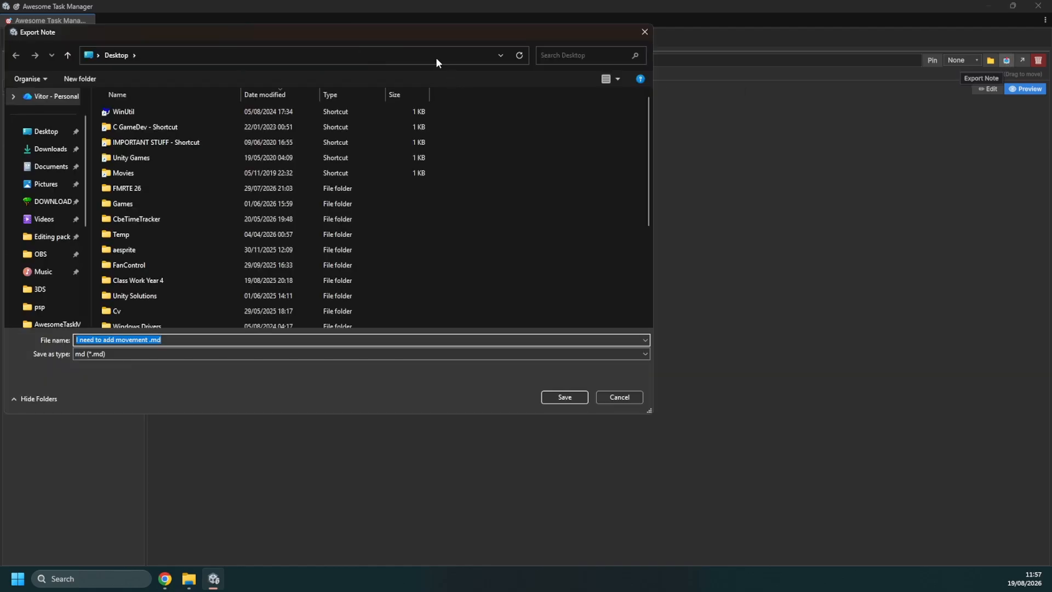
click(644, 31)
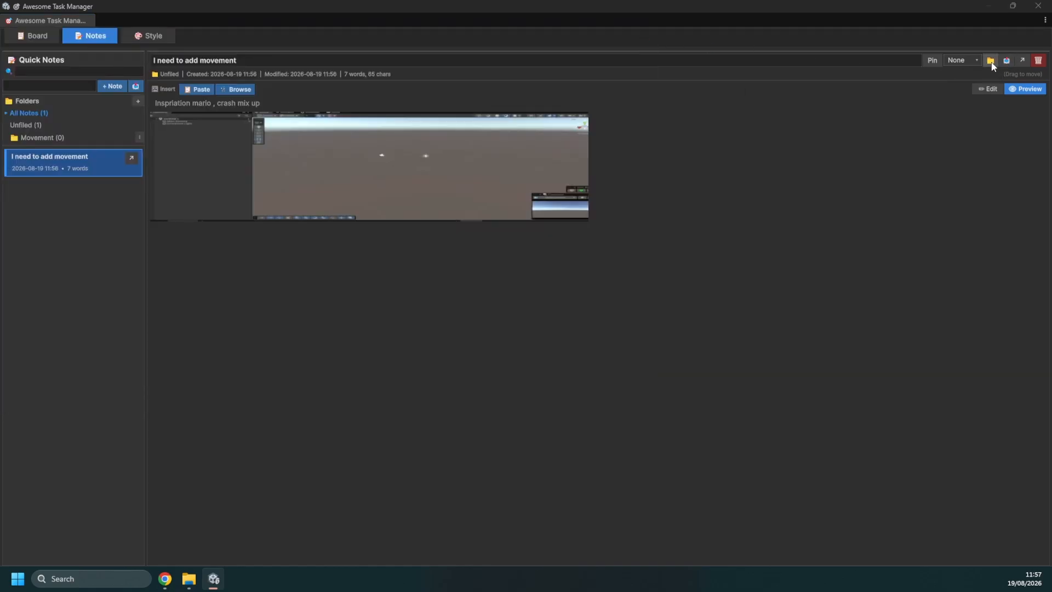
click(990, 60)
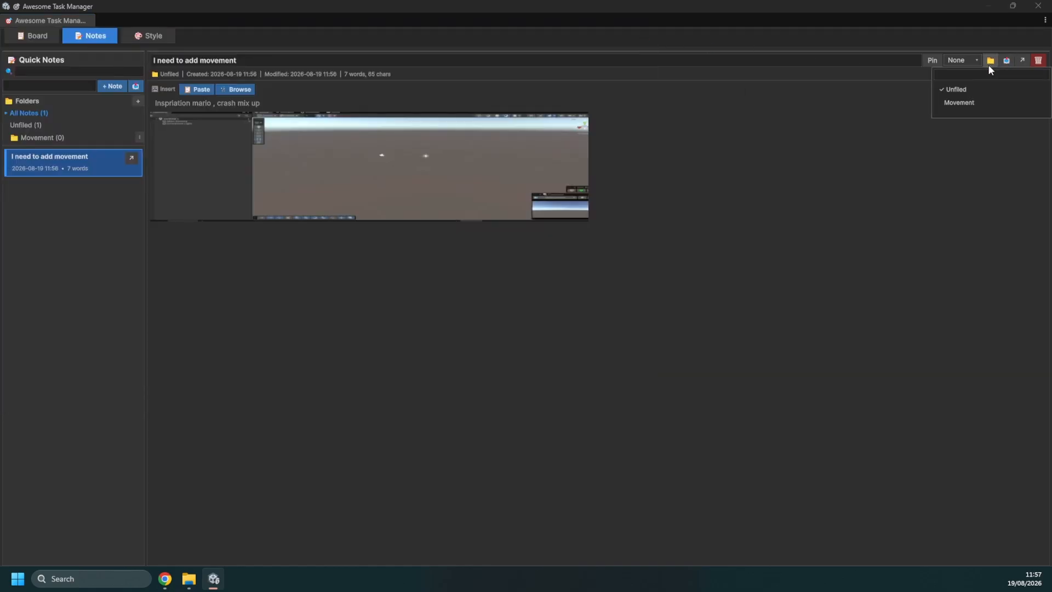
click(944, 101)
click(63, 138)
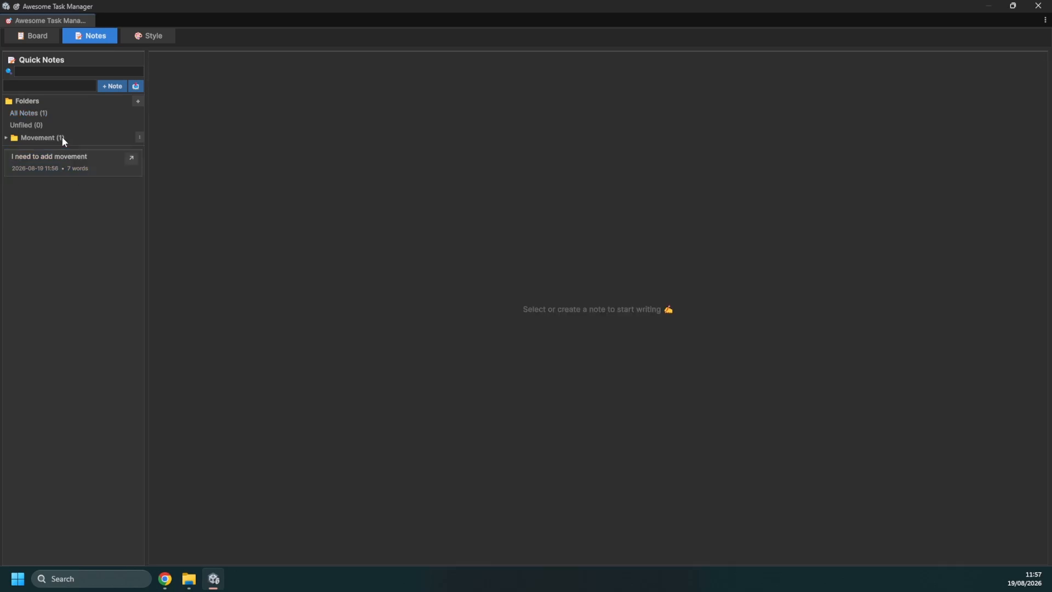
click(34, 112)
click(39, 159)
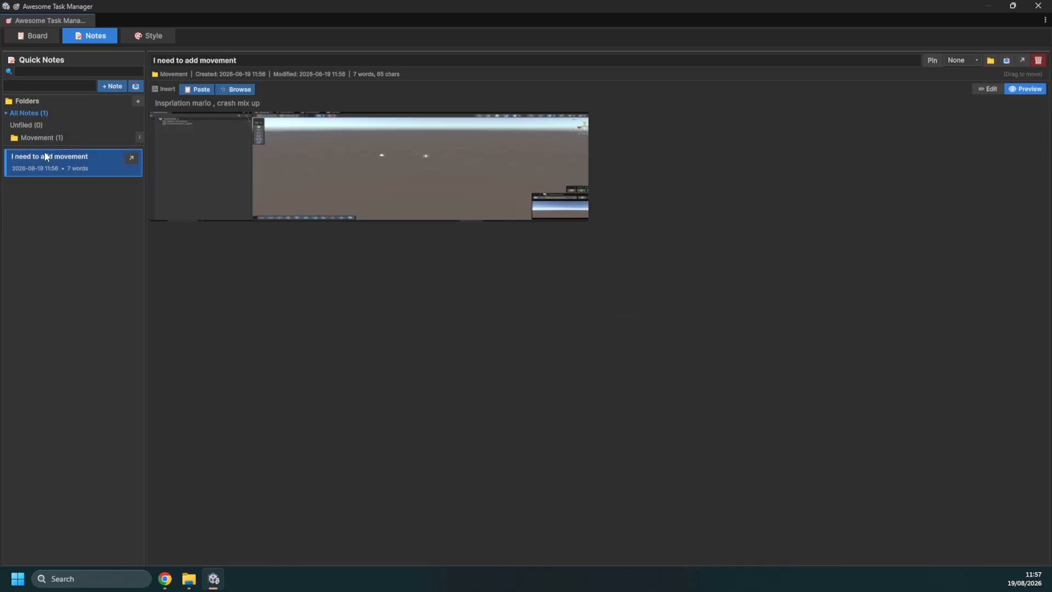
Add a new notes folder named Mood
click(958, 61)
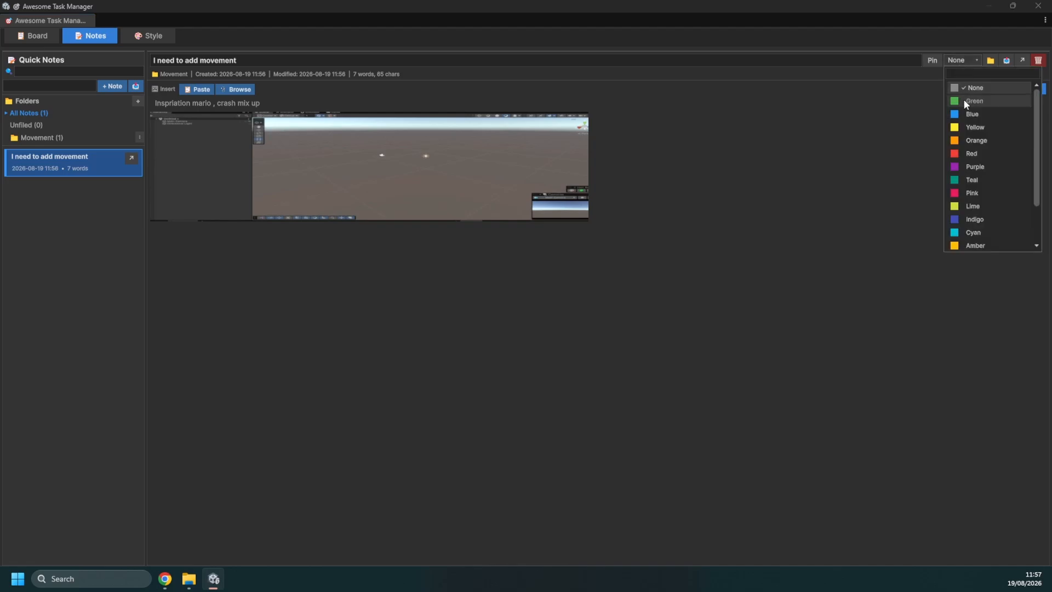
click(138, 102)
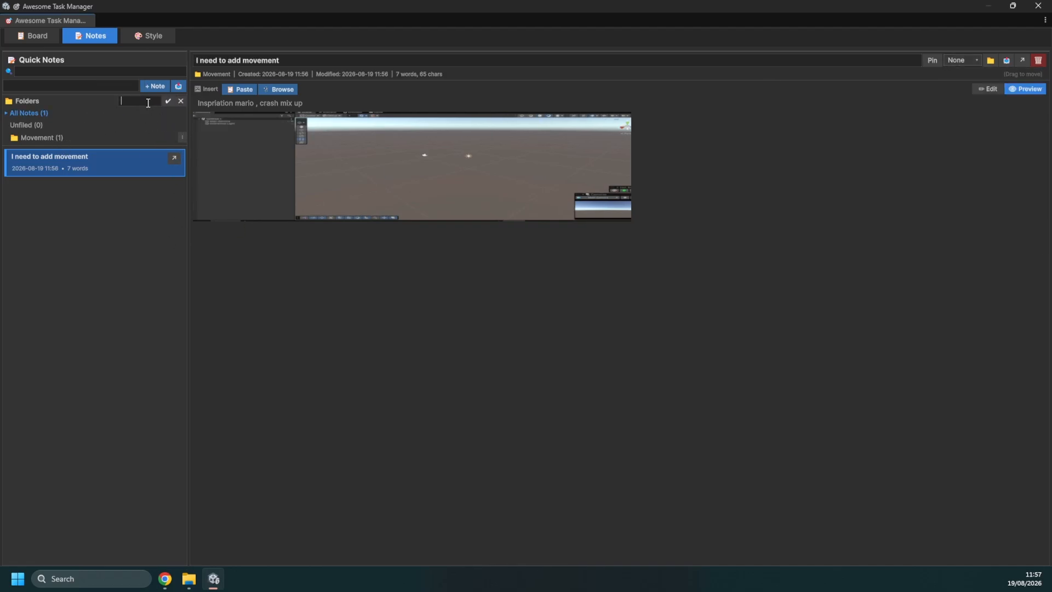
text(Mood)
click(167, 101)
Open the "I need to add movement" note from the Movement folder and set its colour label to Green
click(60, 139)
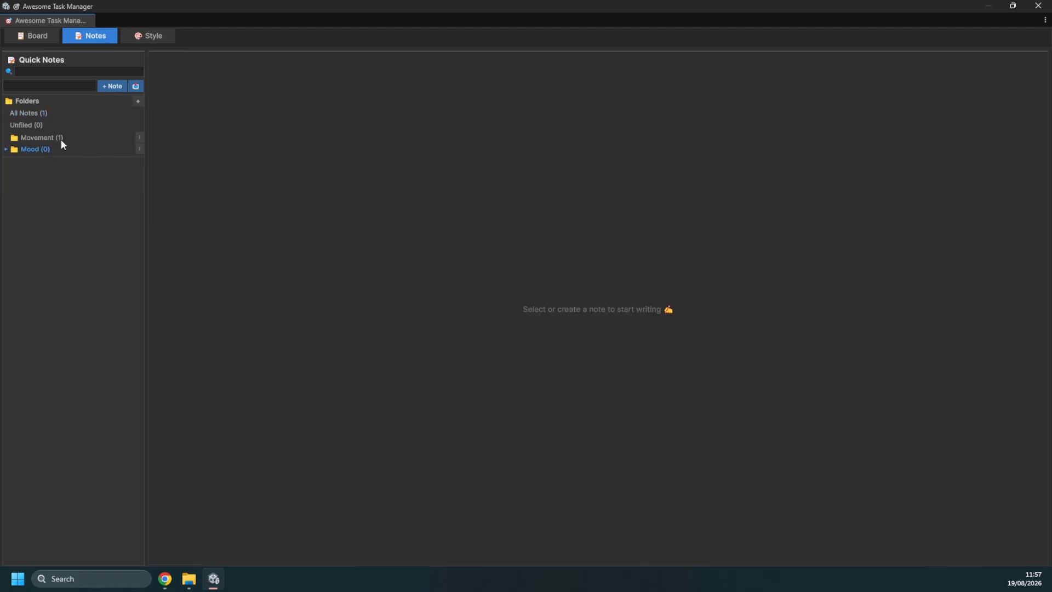
click(61, 166)
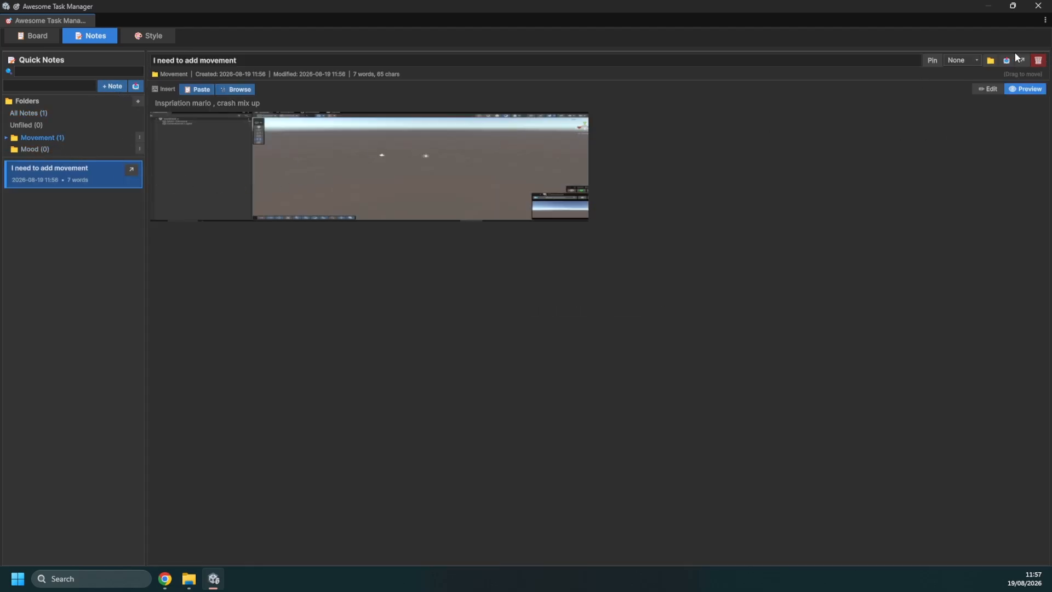
click(975, 62)
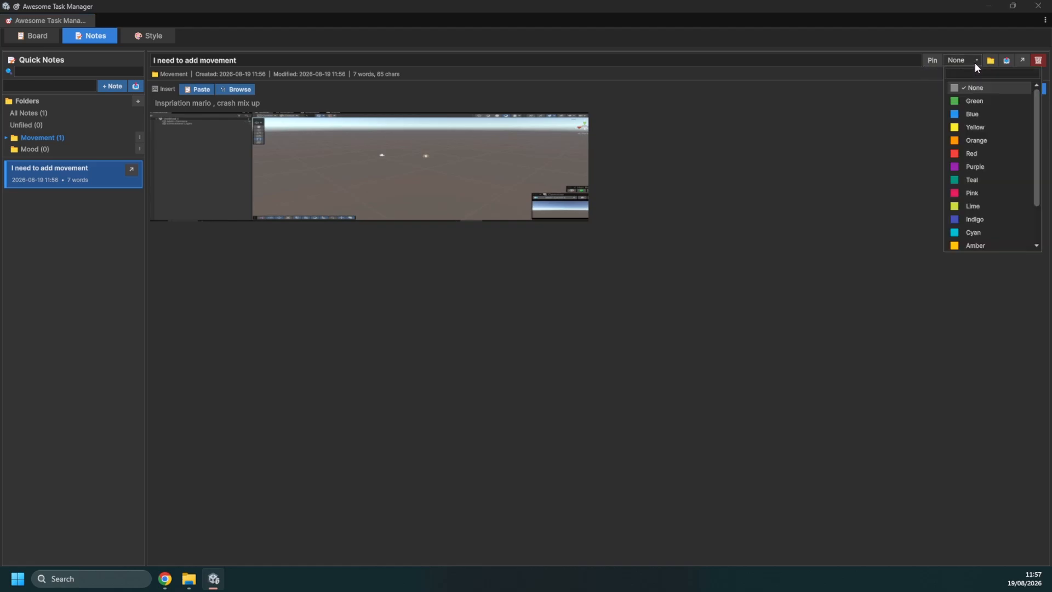
click(981, 103)
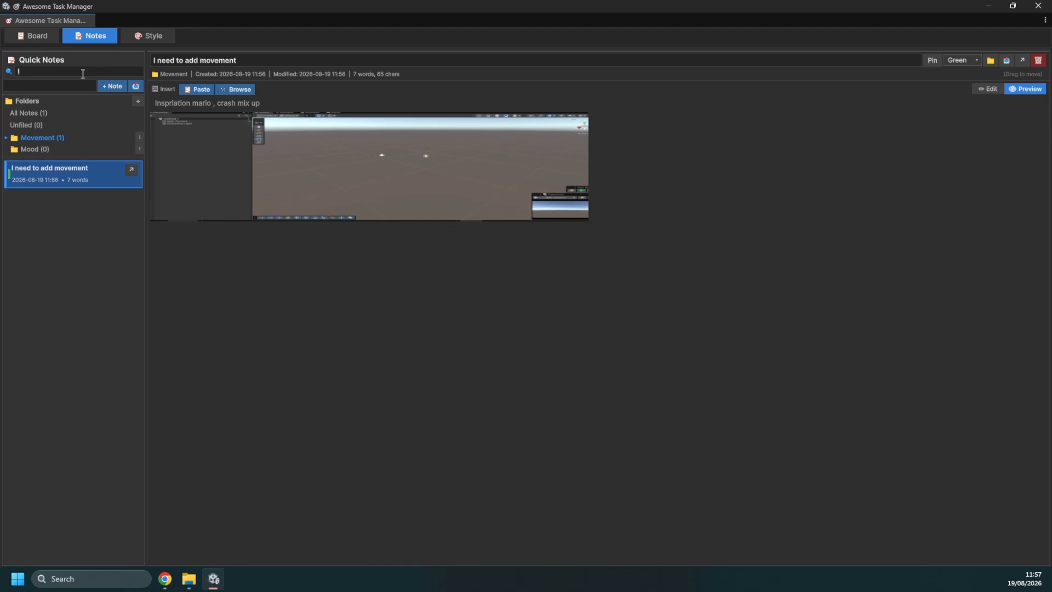
Search all notes for "I need" and for "asdasd", and clear the search
text(I need)
click(29, 113)
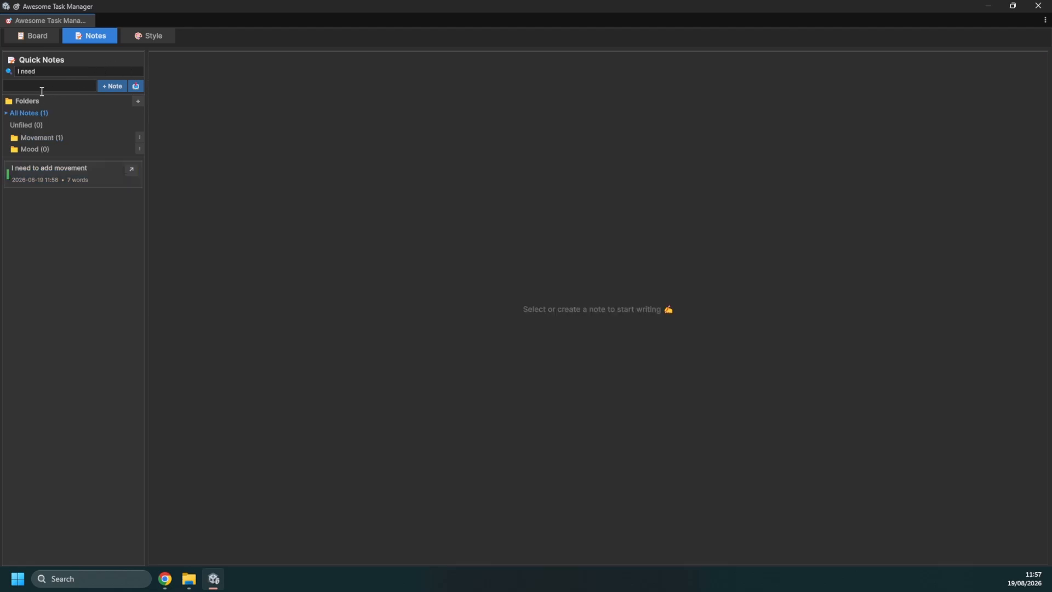
click(49, 72)
key(ctrl+a)
key(BackSpace)
text(asdasd)
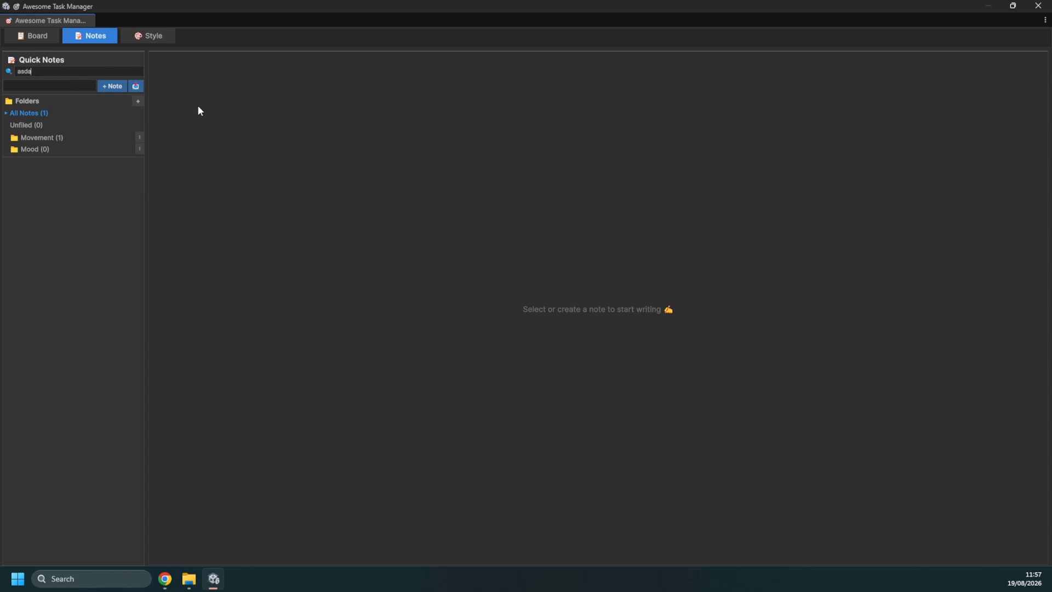
key(BackSpace)
key(BackSpace)
key(BackSpace)
key(BackSpace)
key(BackSpace)
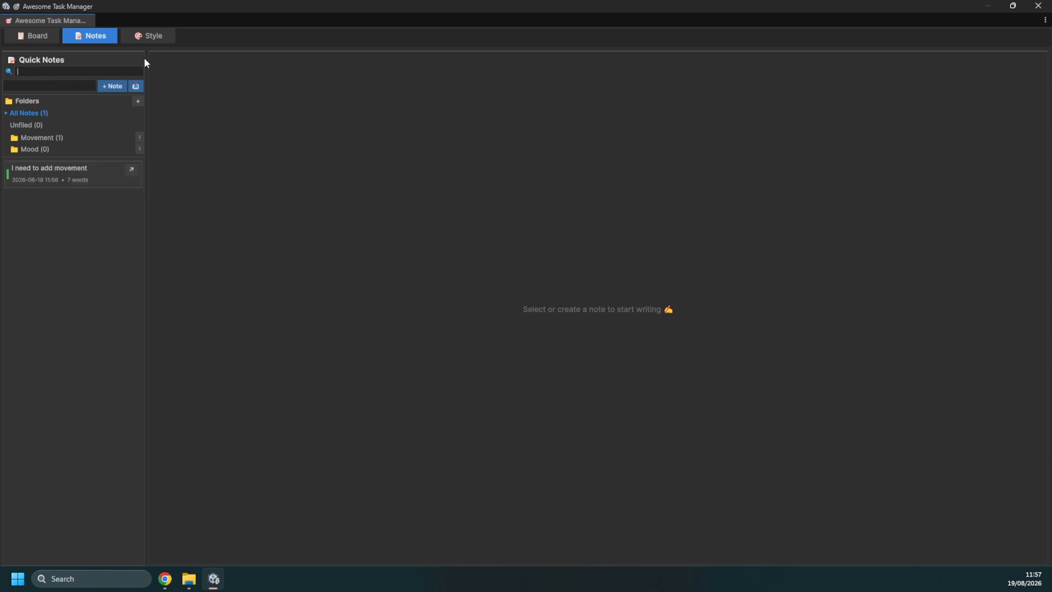
Examine the style settings for icons and label colours and the list of existing themes
click(161, 40)
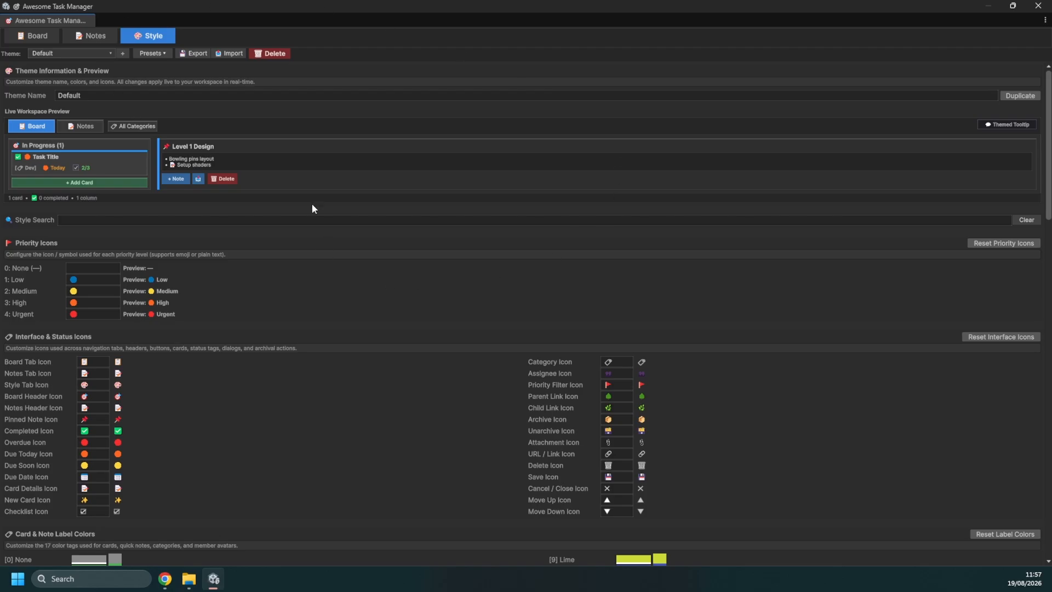
scroll(301, 219, down, 2)
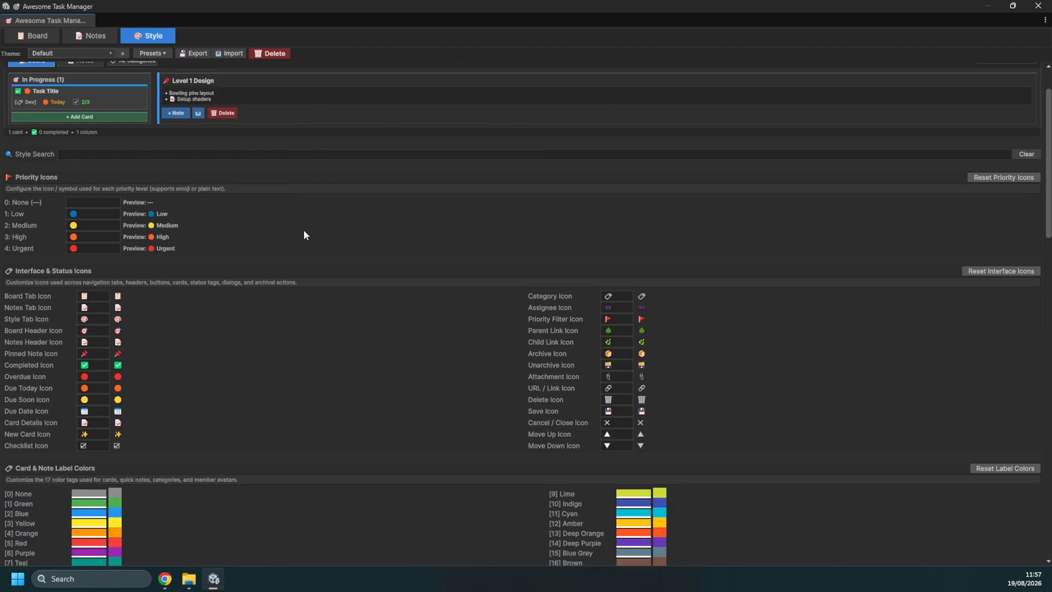
scroll(310, 235, down, 8)
scroll(317, 235, up, 10)
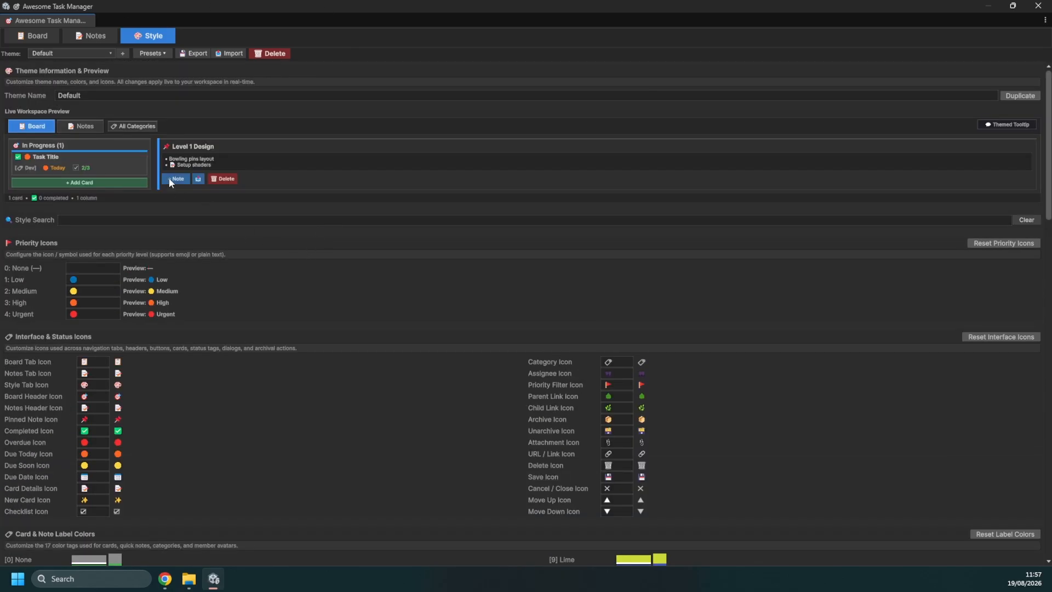
click(97, 52)
scroll(88, 131, down, 1)
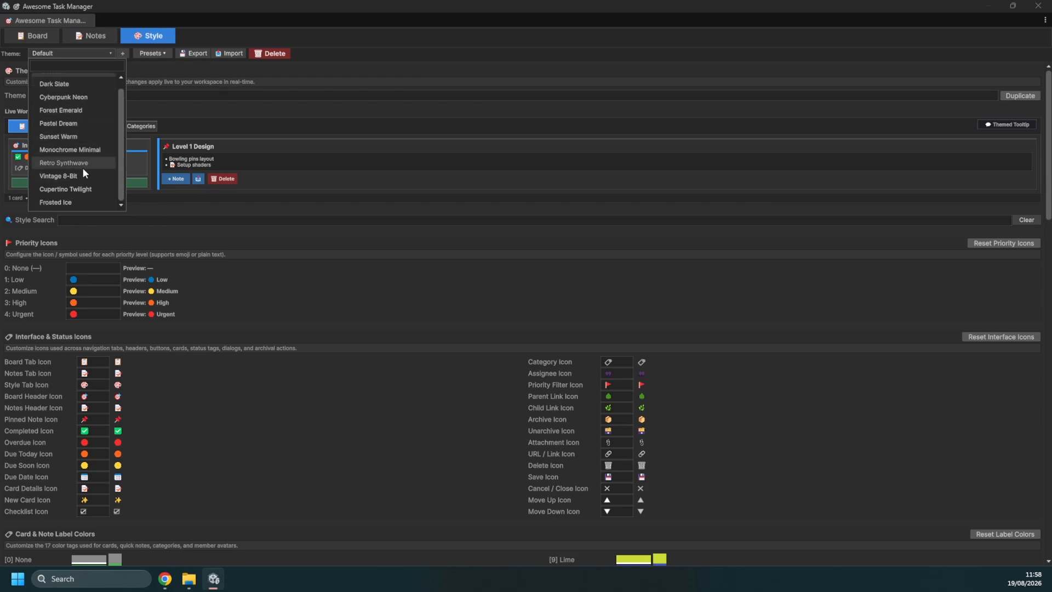
scroll(81, 173, up, 1)
scroll(85, 170, down, 1)
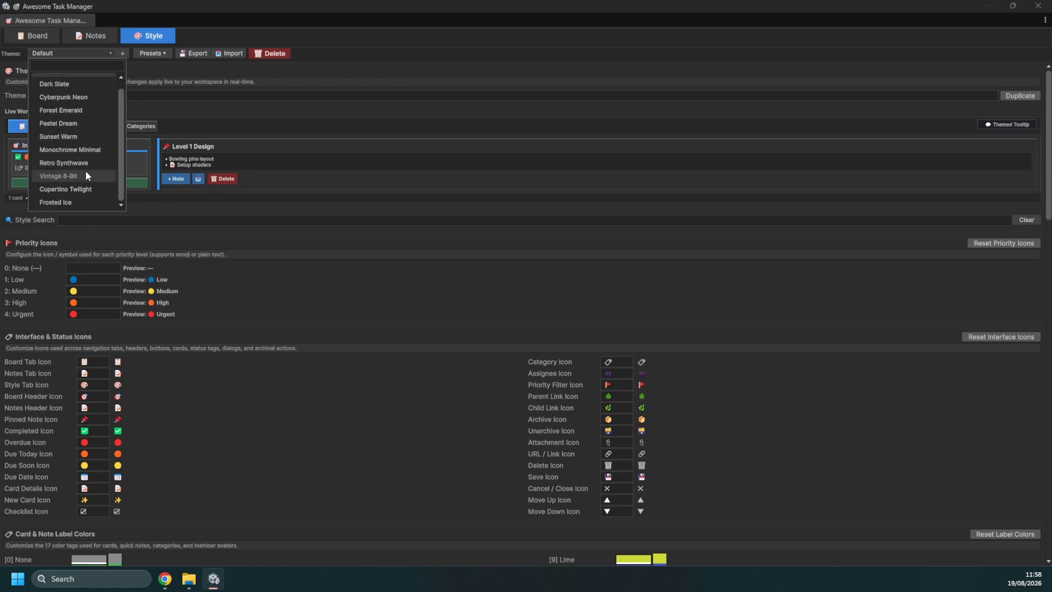
scroll(87, 170, up, 1)
Add the Fruit Company Glassmorphism preset as a new theme
click(152, 53)
click(206, 83)
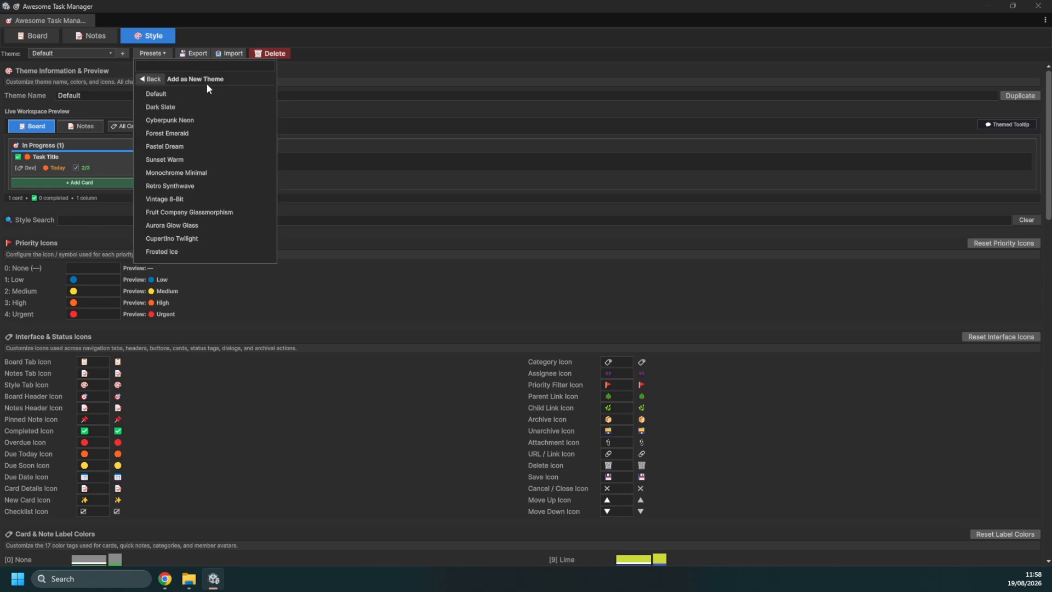
click(150, 78)
click(152, 53)
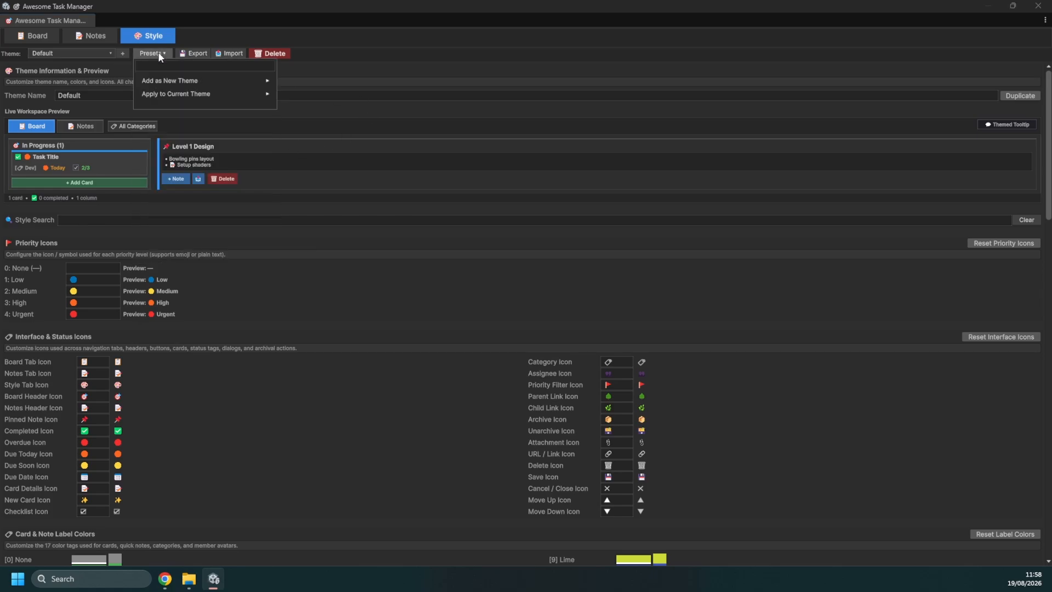
click(170, 81)
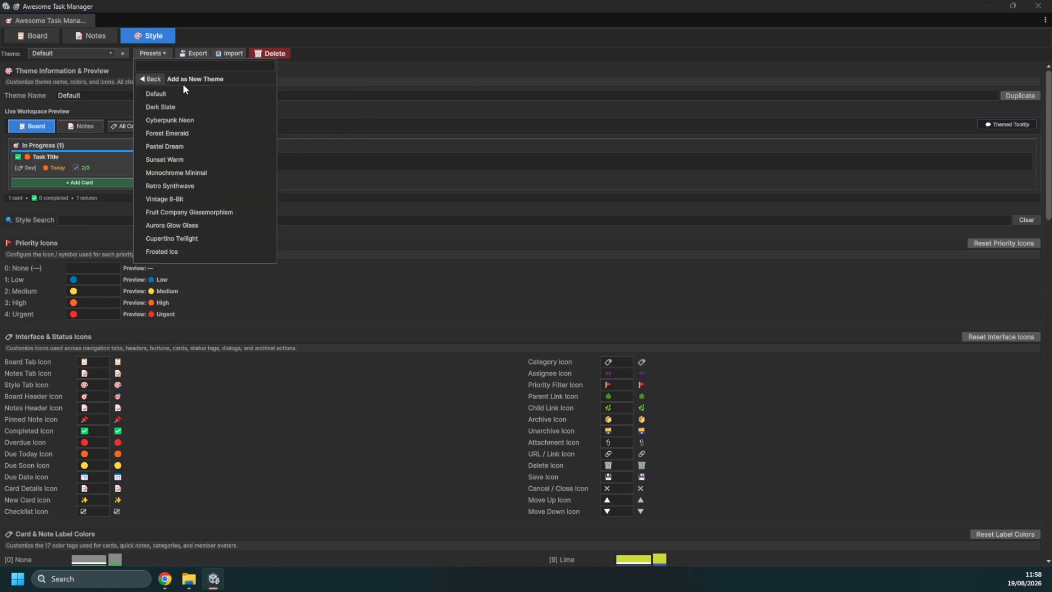
click(202, 212)
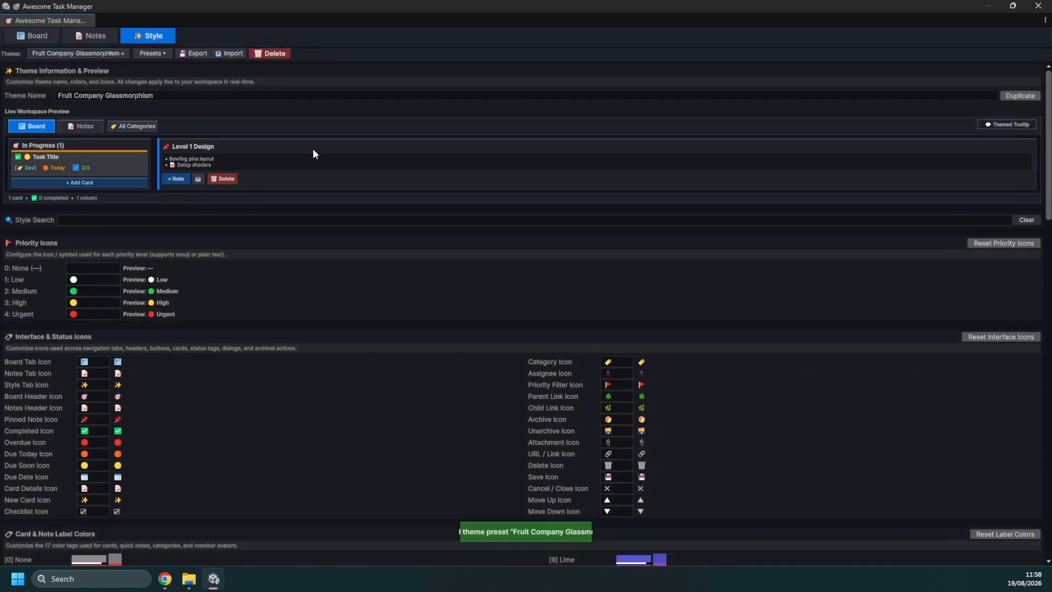
Examine the colour label options of a new To Do card on the board, and discard the card
click(54, 38)
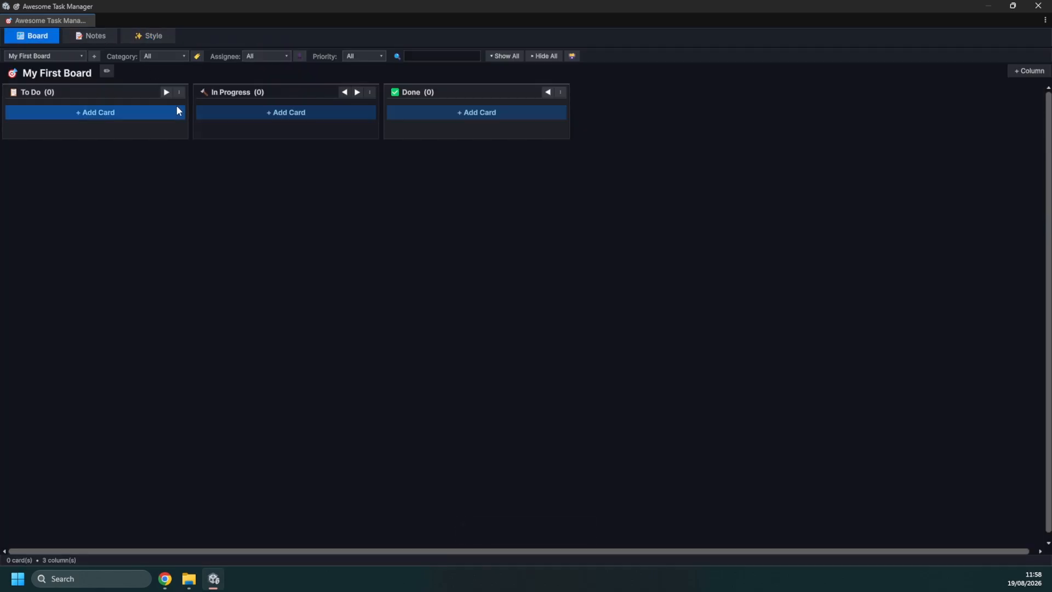
click(90, 112)
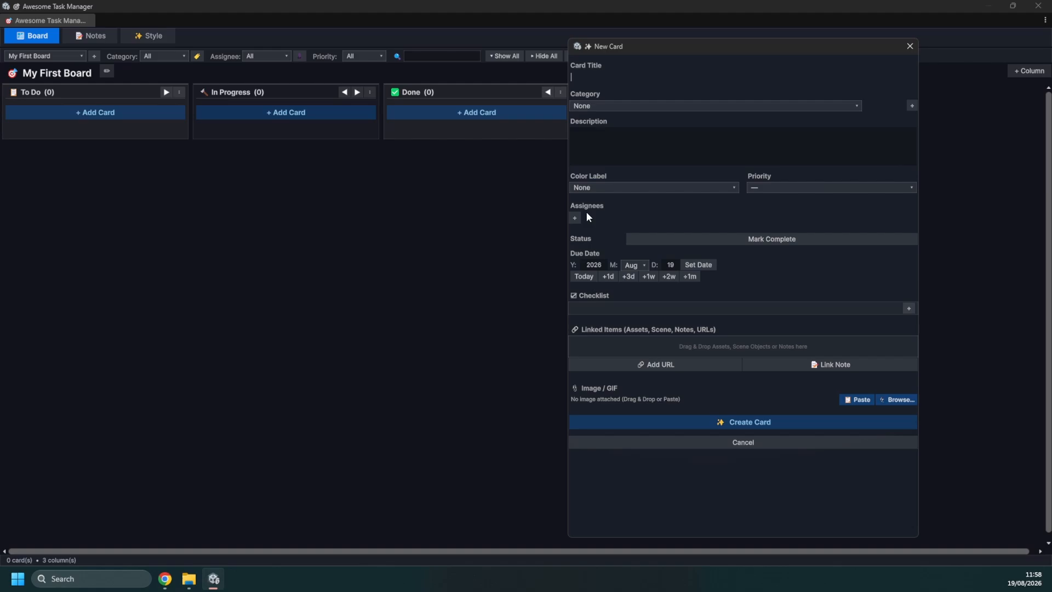
click(669, 187)
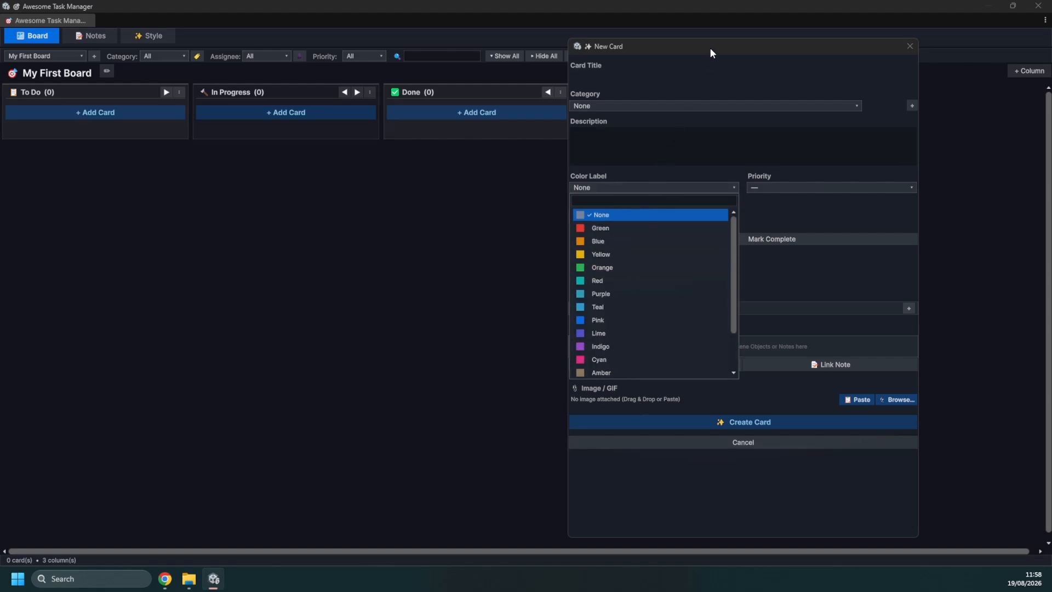
drag(711, 50, 462, 45)
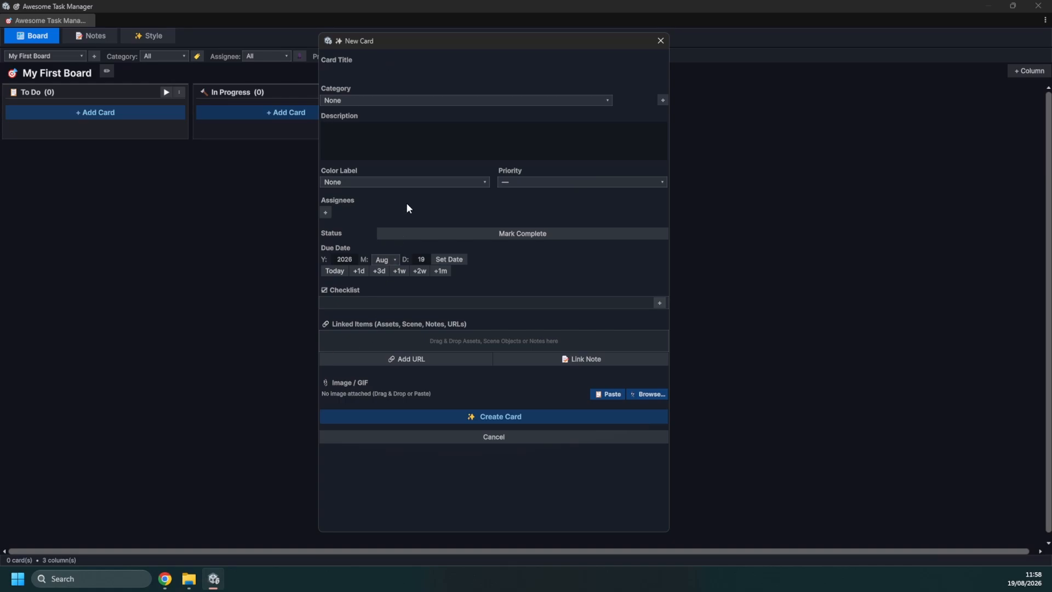
click(405, 182)
click(660, 41)
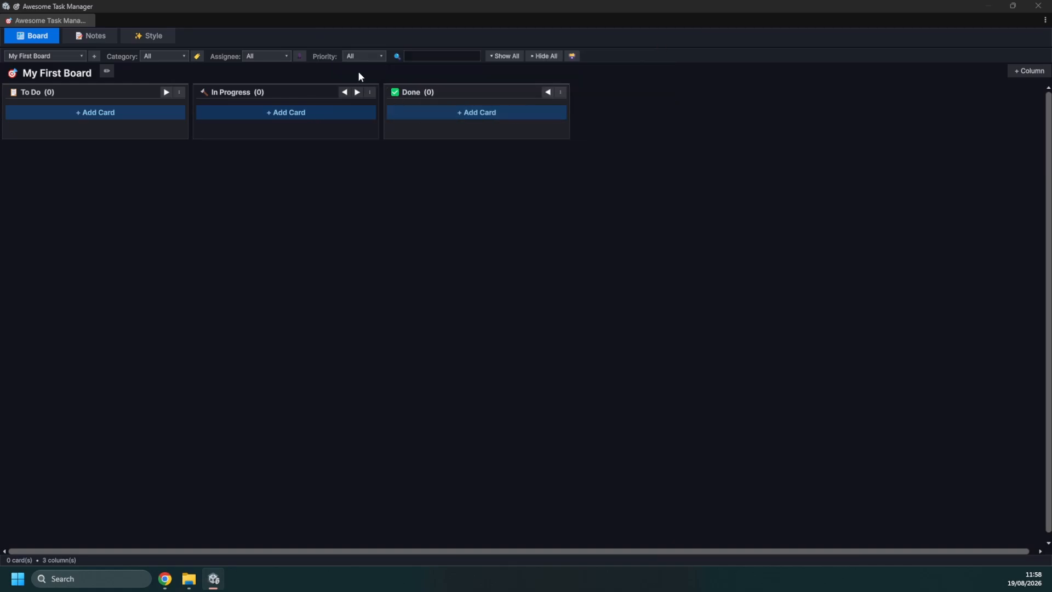
Start a new card in the To Do column with the title "Add PlayerMovement"
click(164, 56)
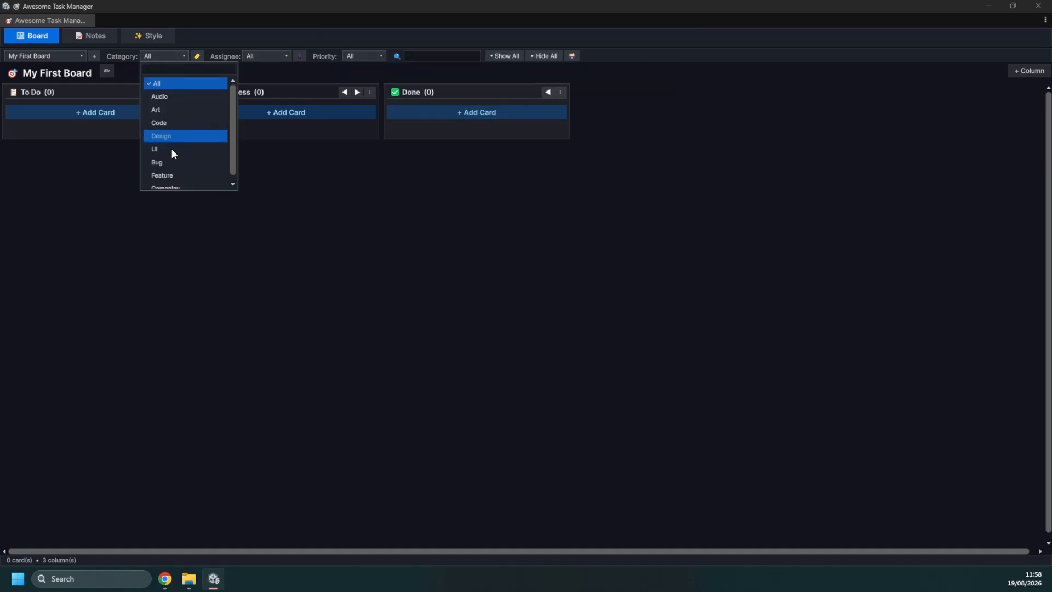
click(105, 109)
click(106, 112)
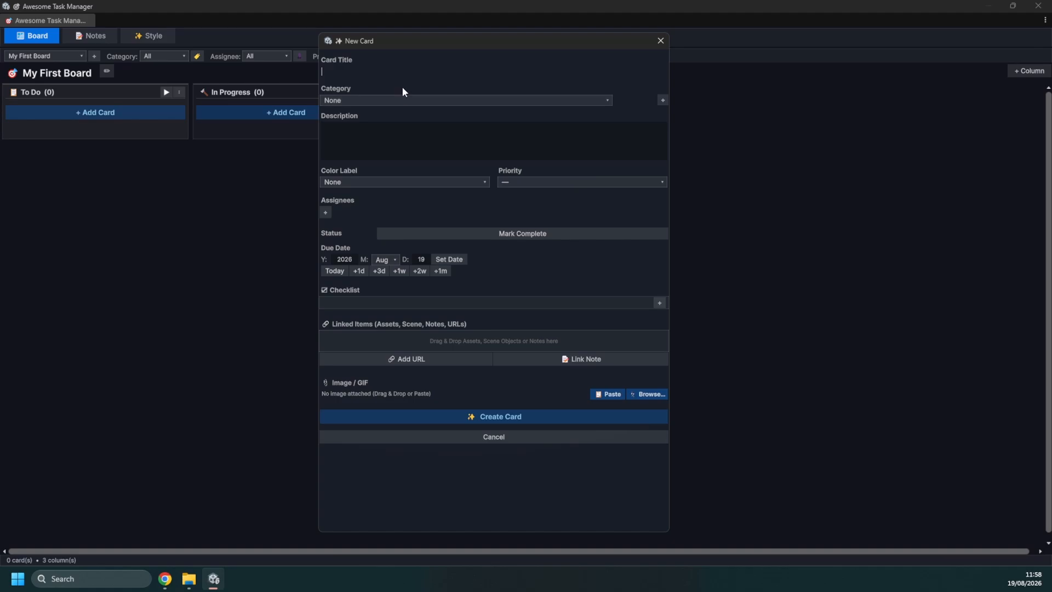
text(TA)
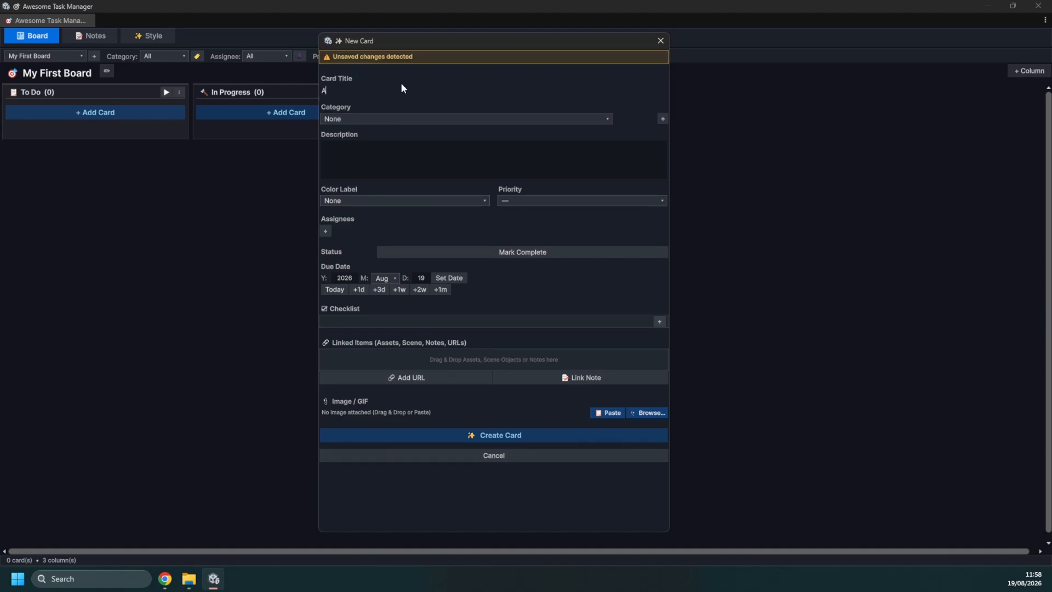
text(dd PlayerMovement)
Assign the existing Gameplay category to the new card
click(553, 118)
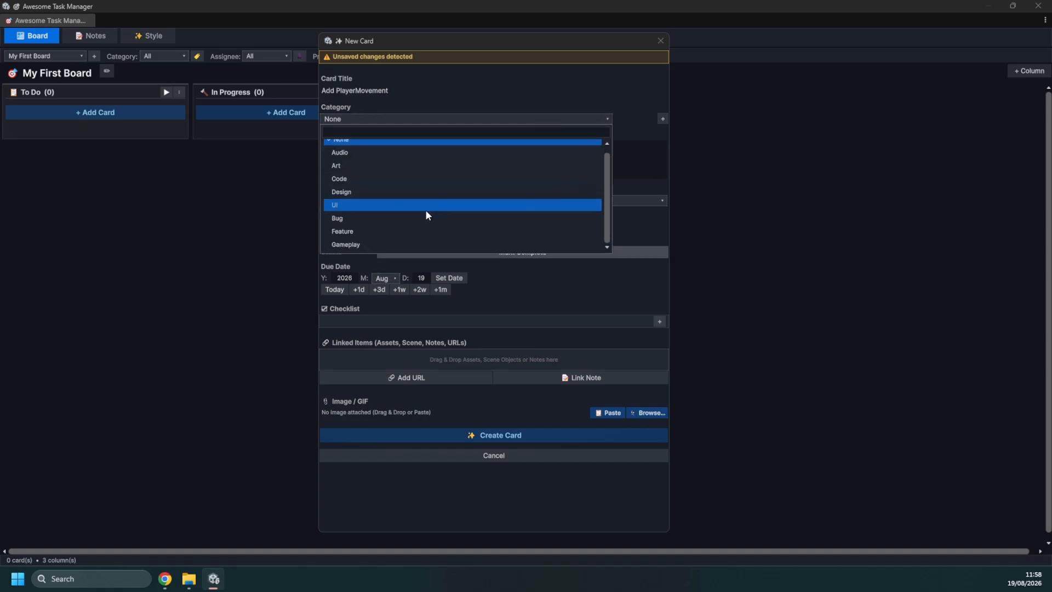
click(631, 120)
text(Ga)
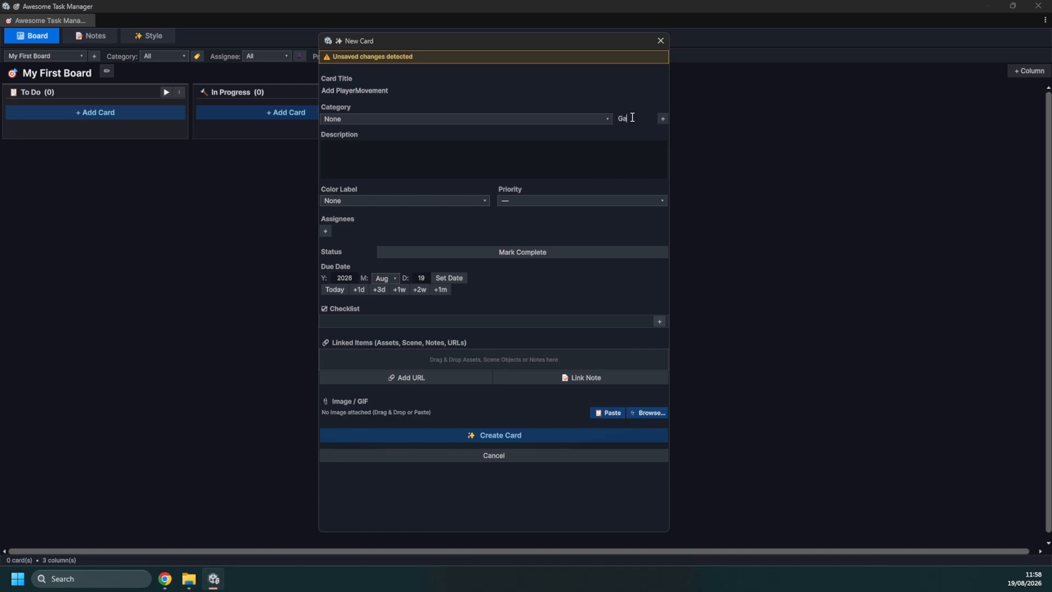
text(meplay)
click(591, 120)
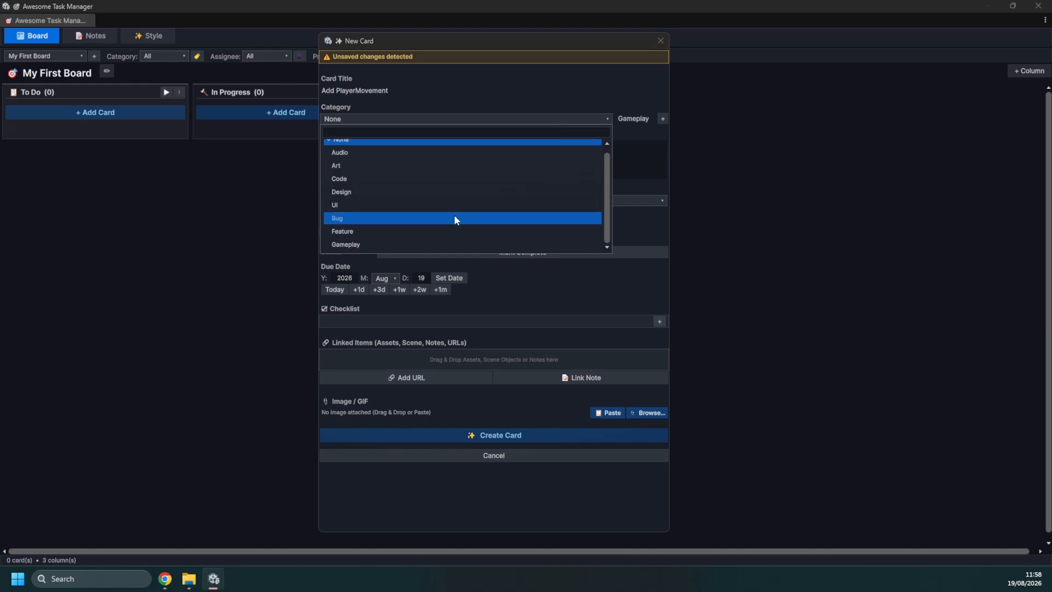
scroll(453, 214, down, 1)
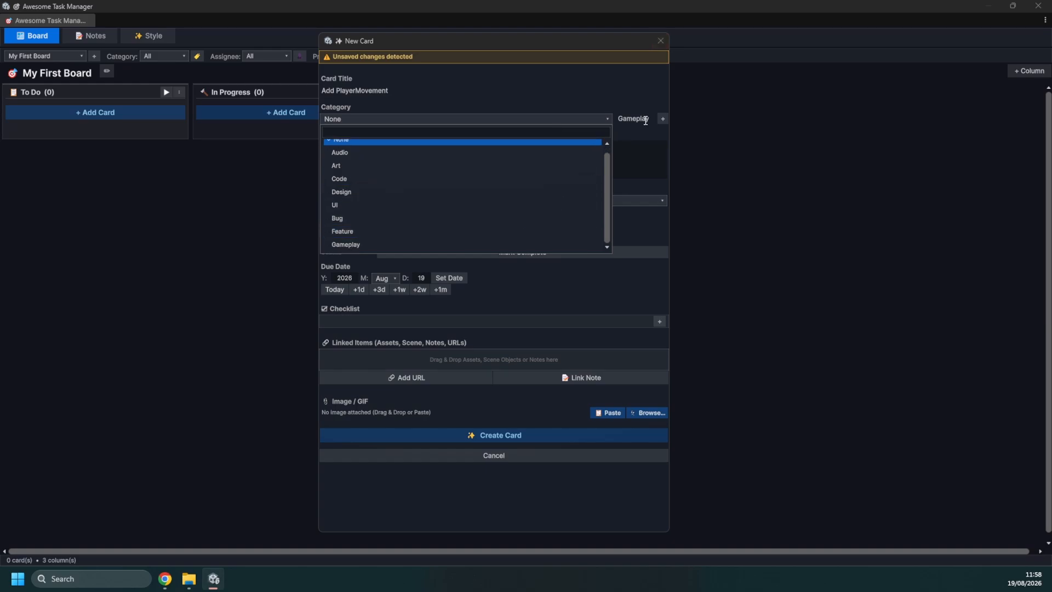
click(403, 244)
Describe the card as "I need to mix and match player movement" and set its due date three days ahead
click(524, 171)
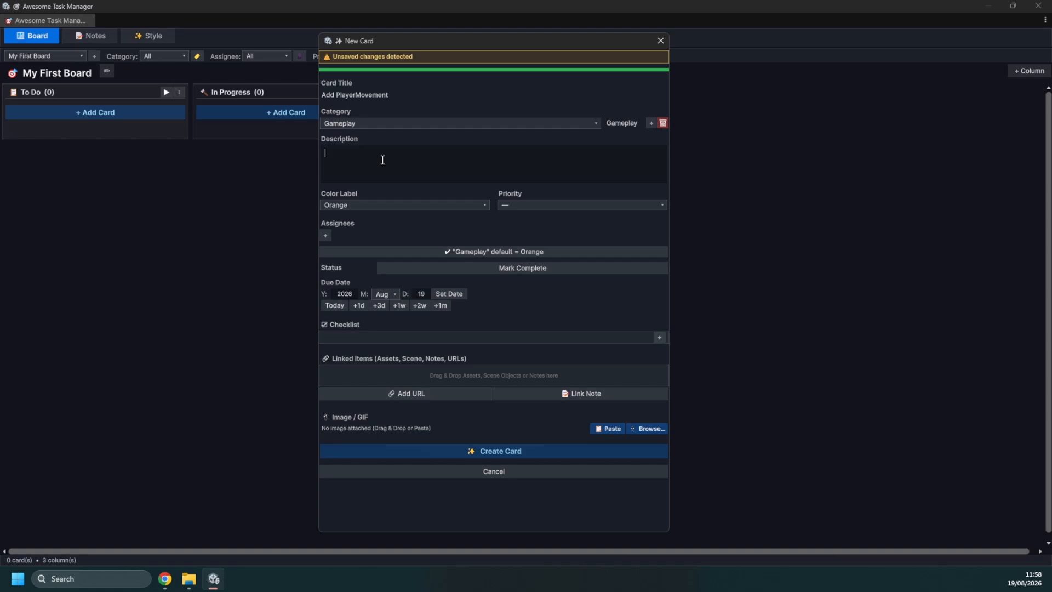
text(I need to mix and)
key(BackSpace)
text(d mathc)
text(ch )
text(player movement)
click(379, 305)
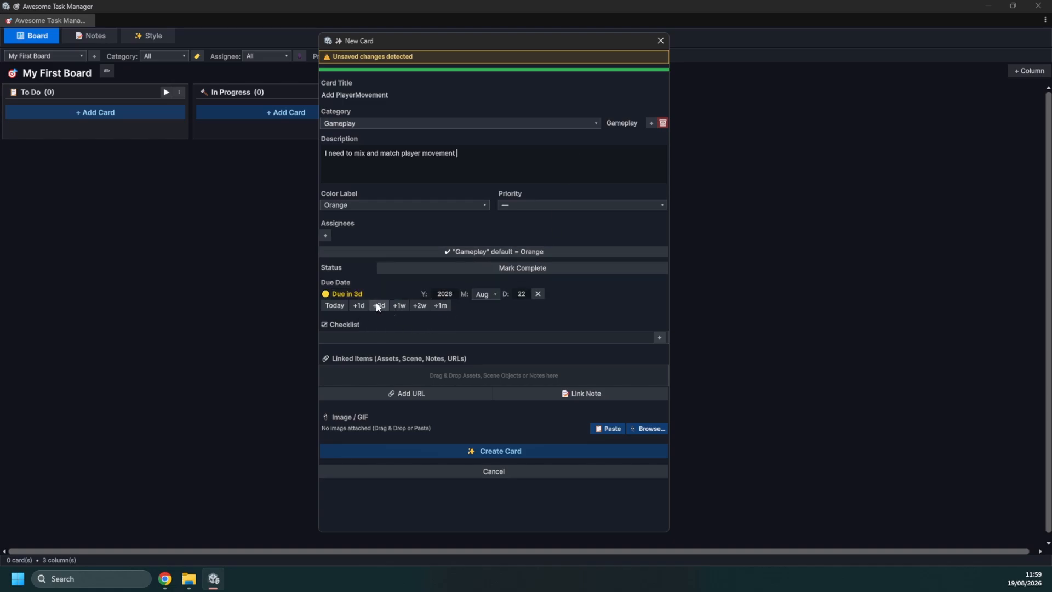
Add the checklist items "Make playermove" and "make it feel good" to the card
click(460, 337)
text(Make playermove)
click(660, 339)
text(m)
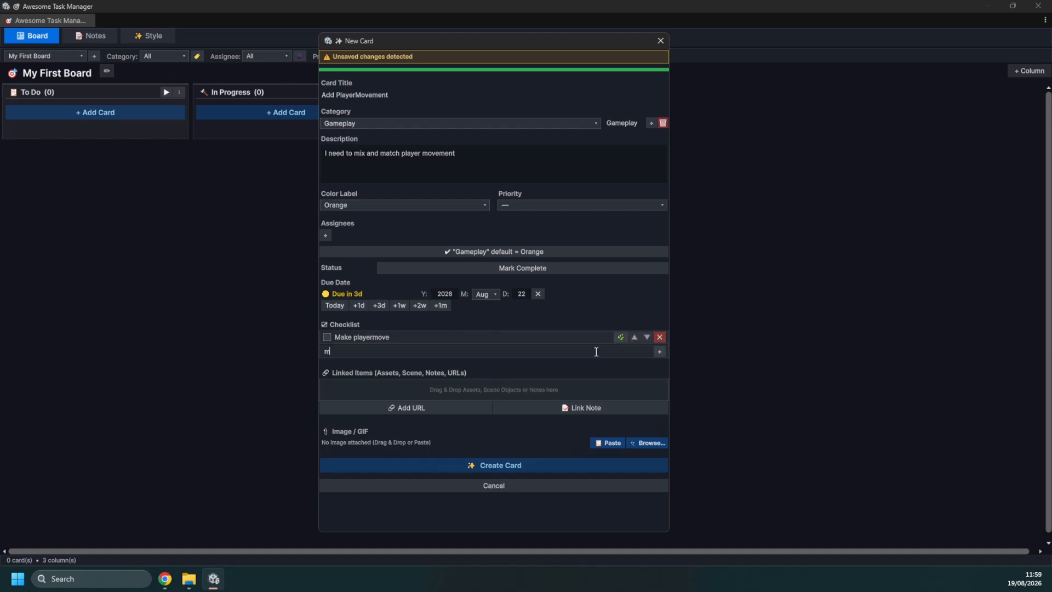
text(ake it feel good)
key(Return)
Link the Movement folder's note "I need to add movement" to the card, and dismiss the URL link dialog without adding one
click(581, 422)
click(557, 460)
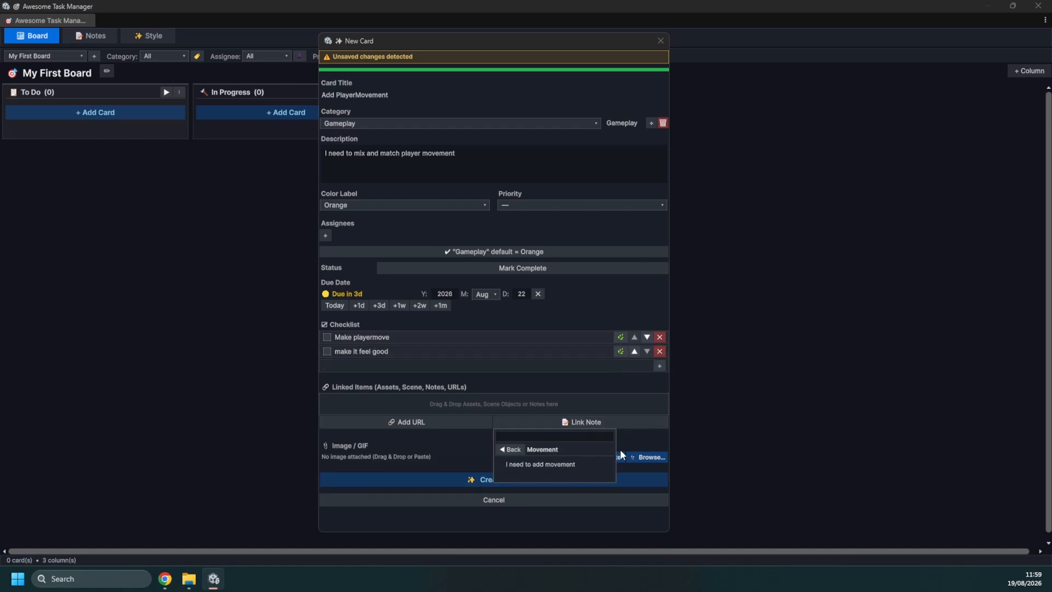
click(526, 463)
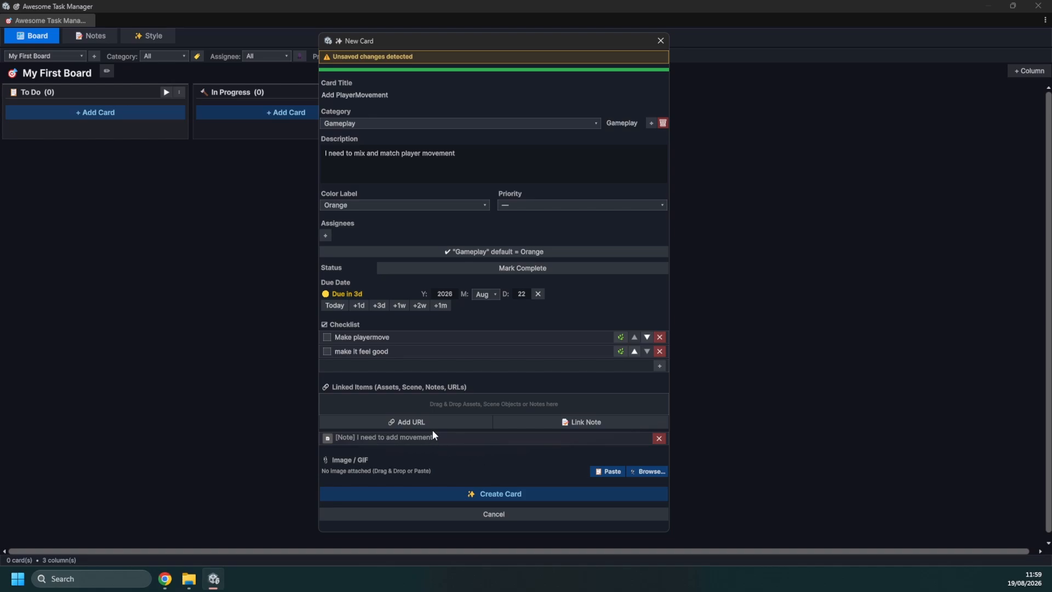
click(417, 423)
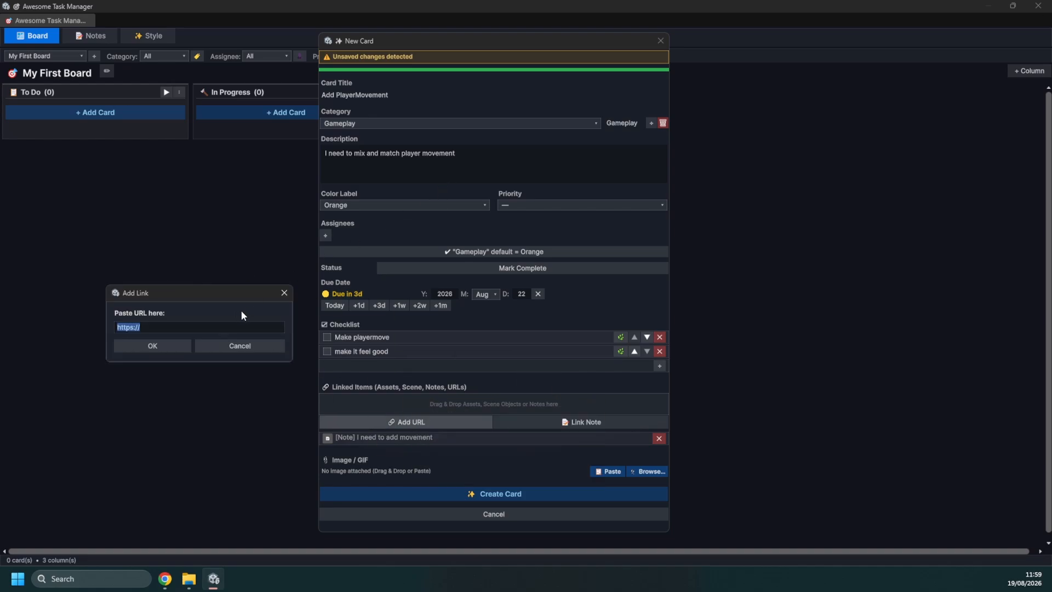
click(287, 296)
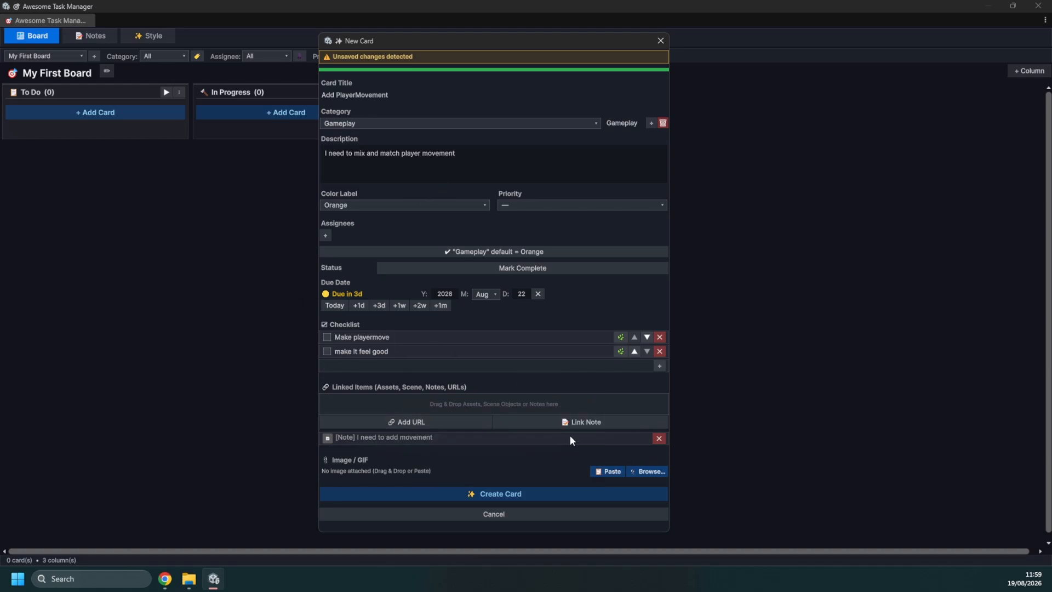
Attach the clipboard image to the card and replace it with Bowling Game Strike.gif from the Desktop
click(607, 471)
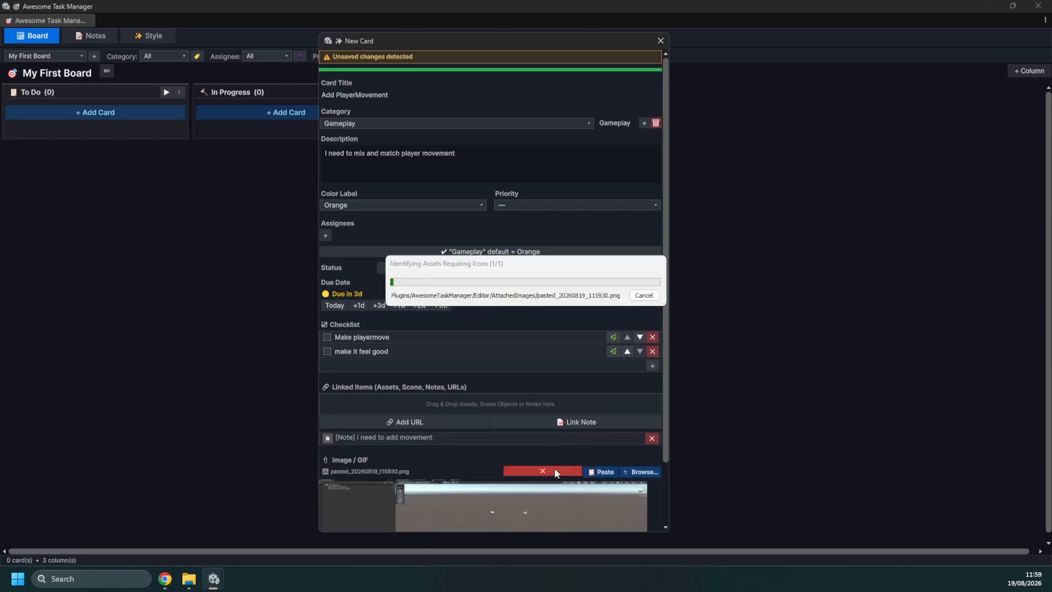
scroll(531, 465, down, 2)
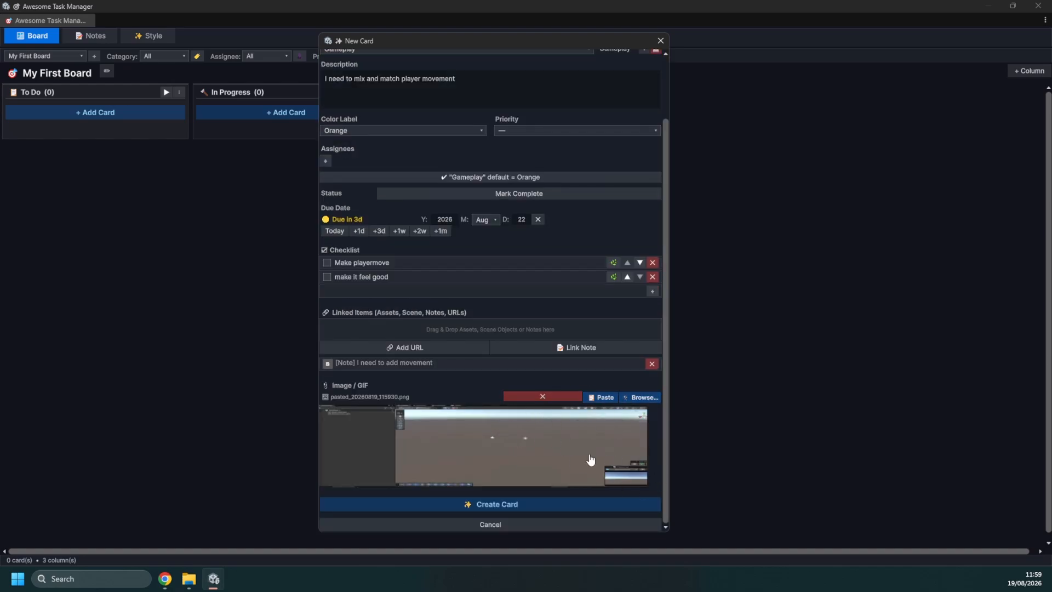
click(640, 397)
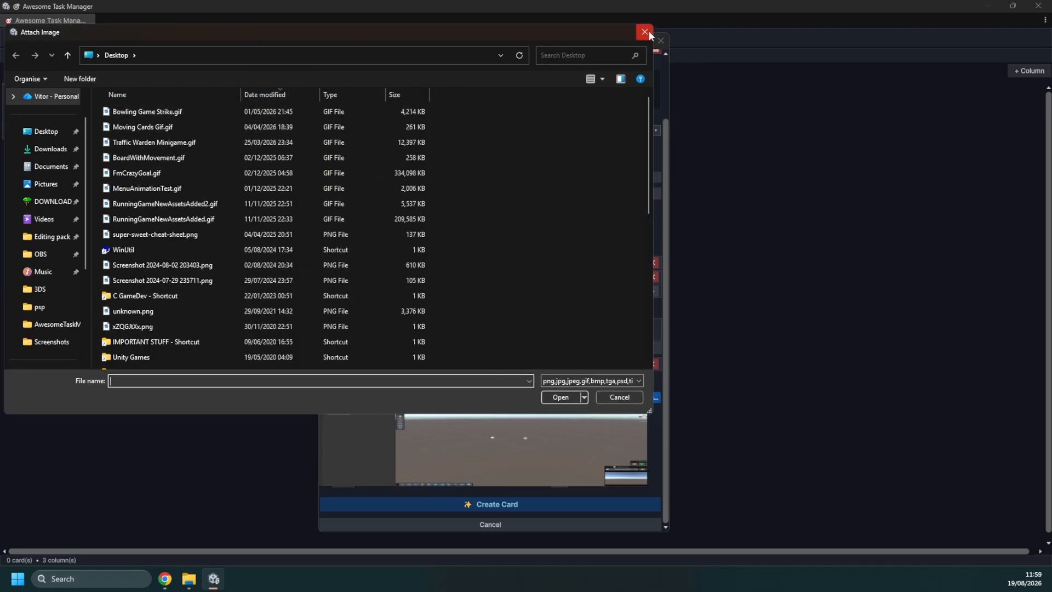
double_click(418, 110)
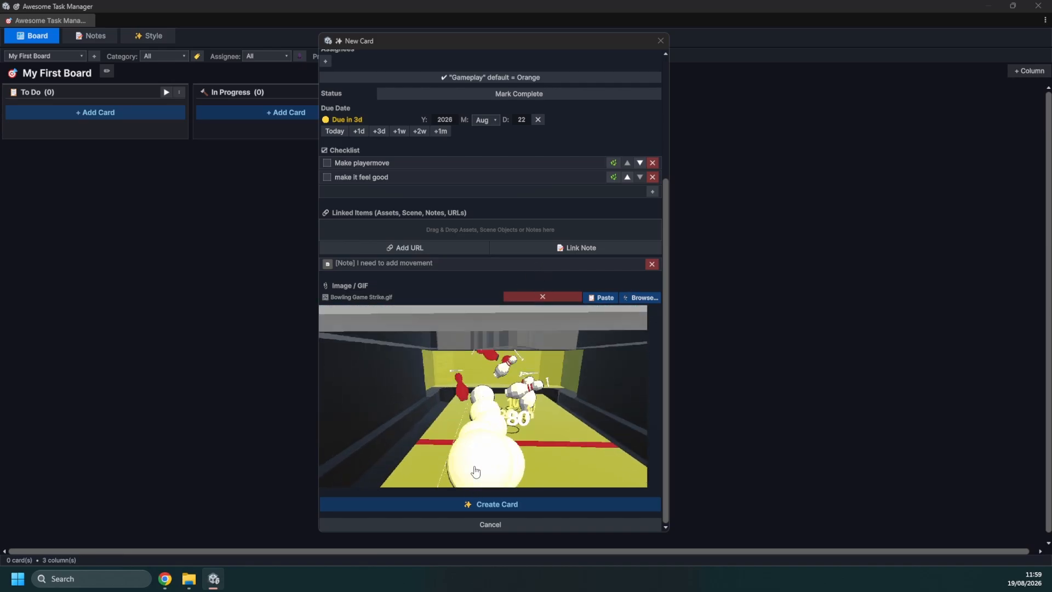
Set the card's priority to High, review its details and create the card
scroll(488, 448, up, 1)
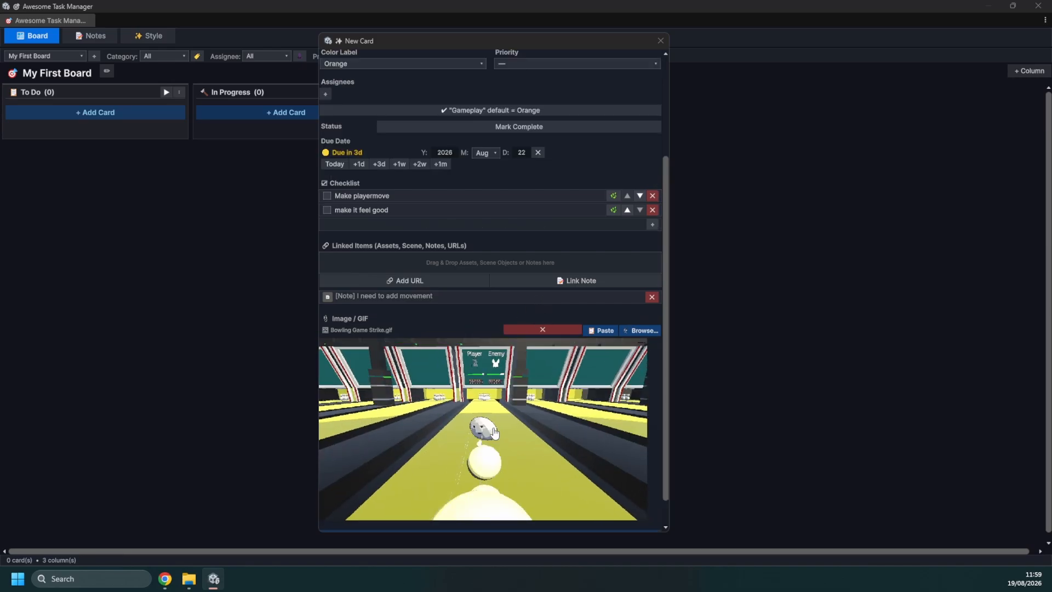
scroll(485, 311, up, 4)
click(532, 207)
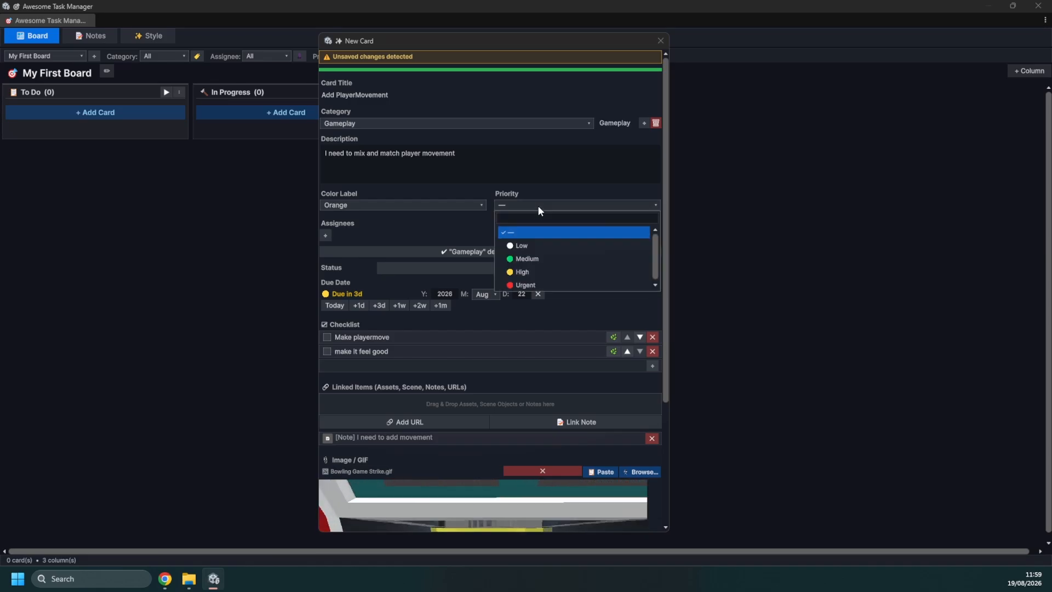
click(567, 269)
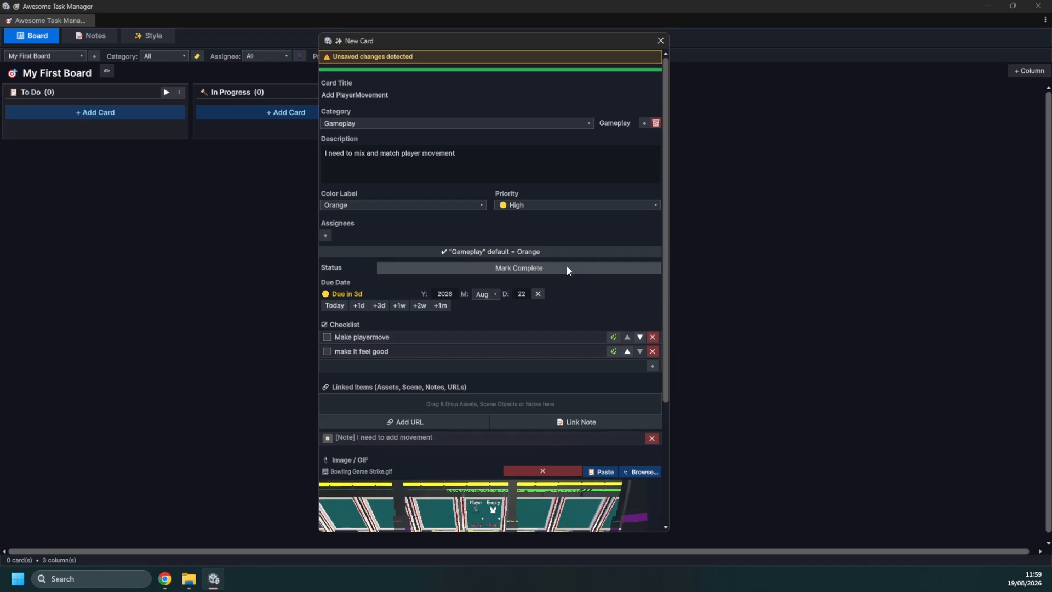
scroll(483, 360, down, 5)
scroll(466, 353, up, 4)
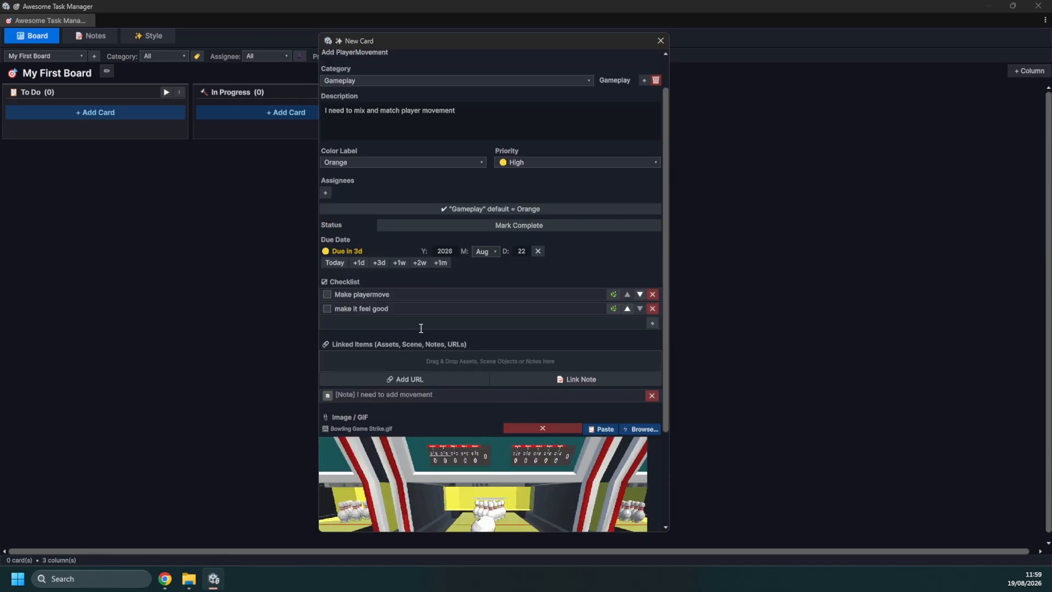
scroll(482, 346, down, 1)
scroll(481, 344, down, 3)
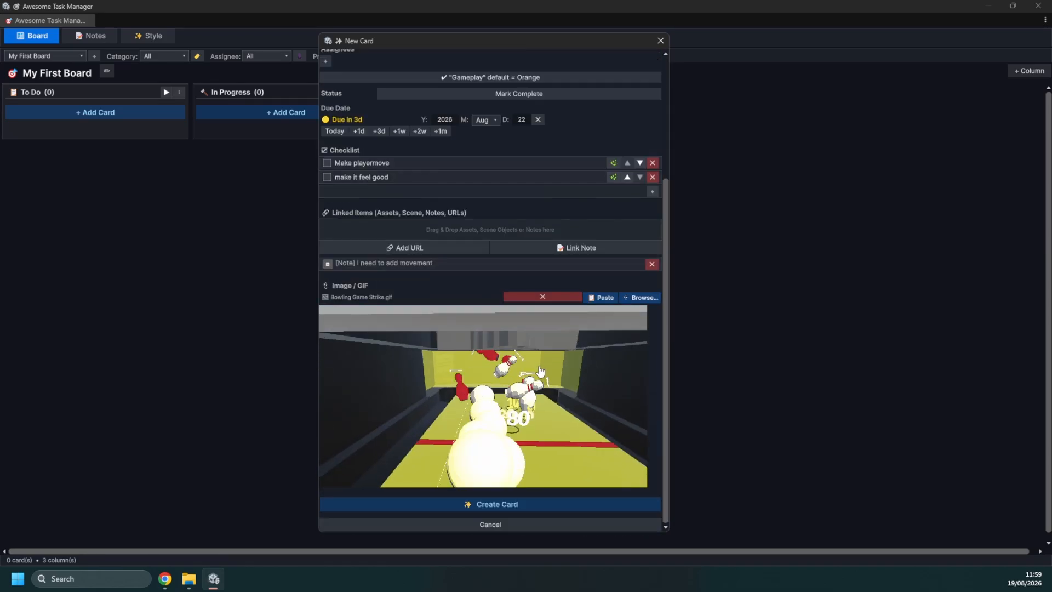
click(490, 503)
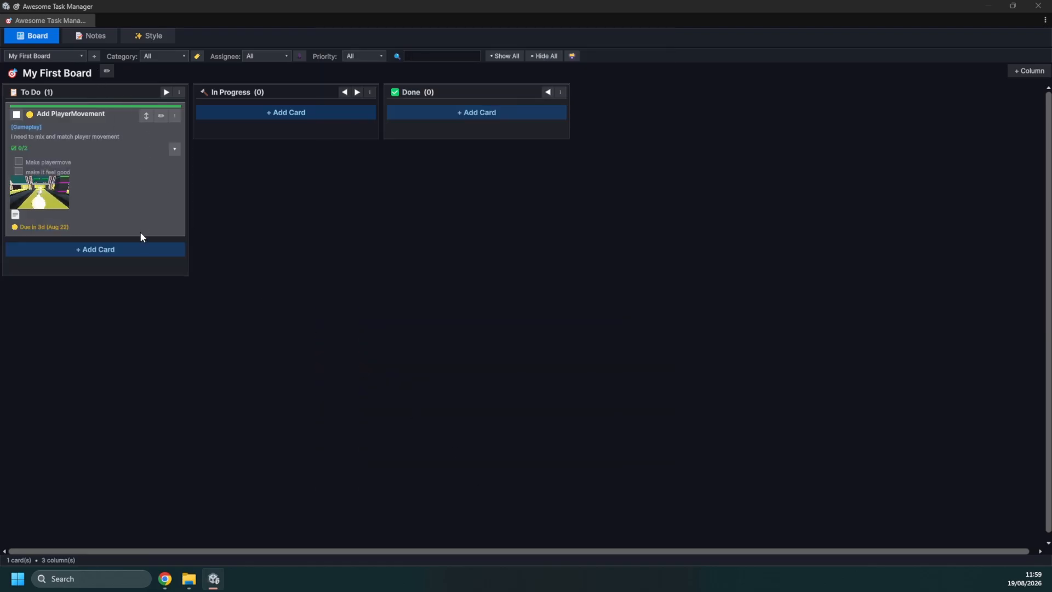
Create a second To Do card titled "test1" with all other fields left at their defaults
click(139, 246)
text(t)
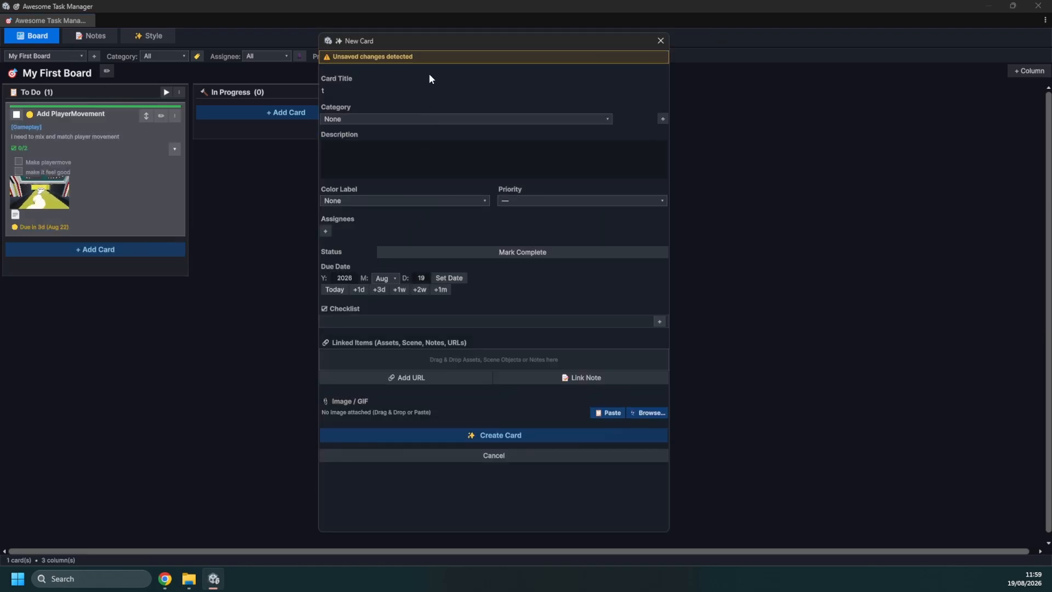
text(e)
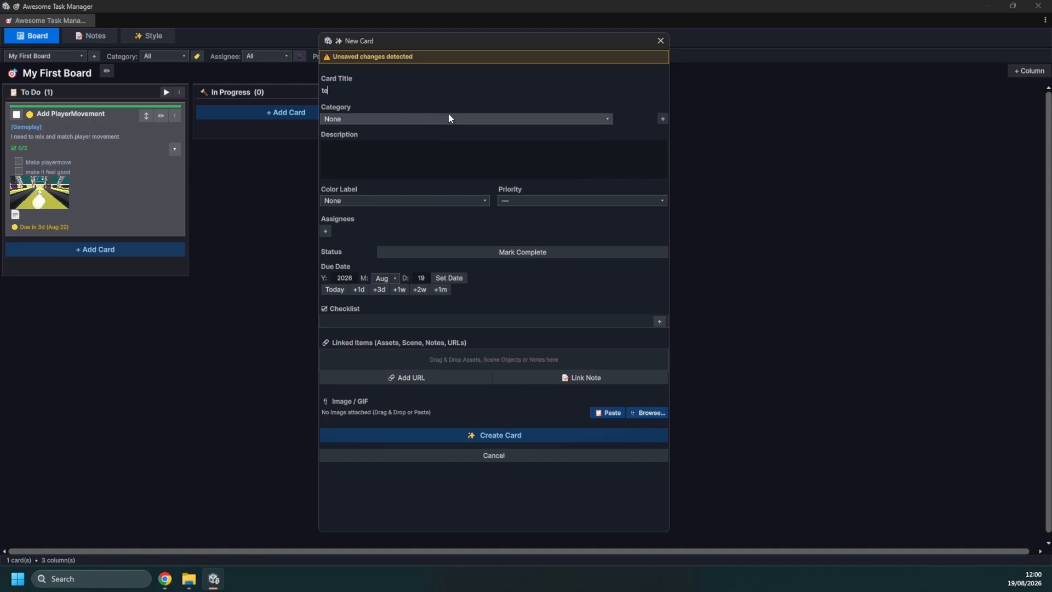
text(st1)
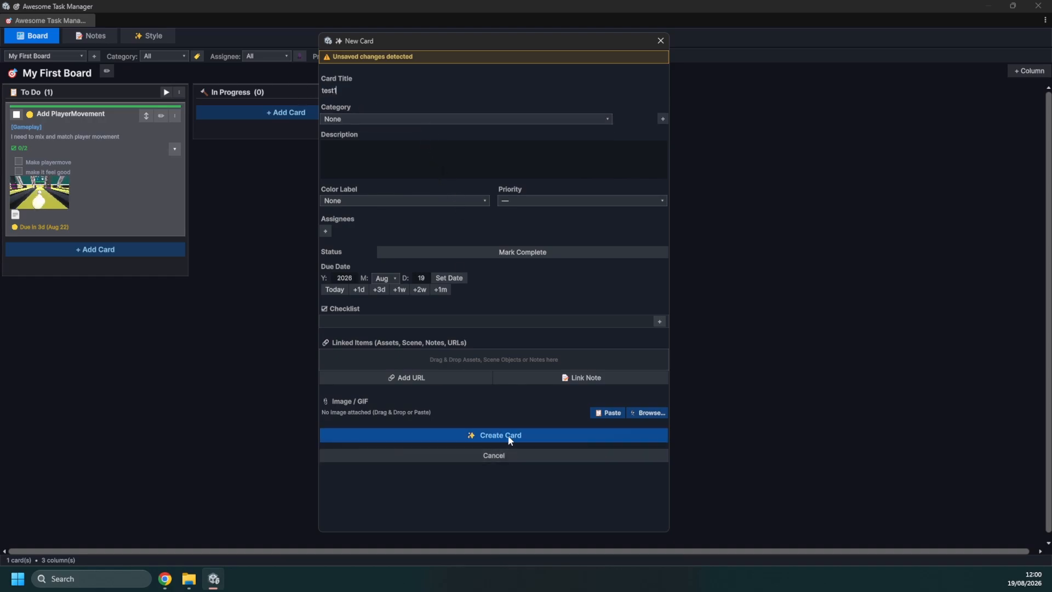
click(508, 434)
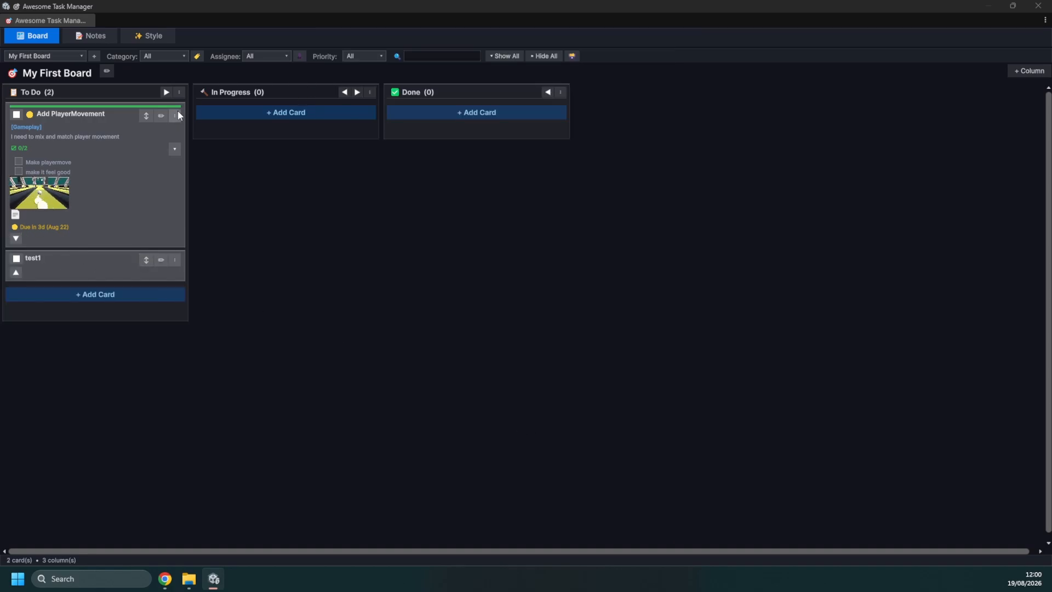
Link the "Make playermove" checklist item of the Add PlayerMovement card to the test1 card and save the changes
click(161, 116)
scroll(553, 198, down, 3)
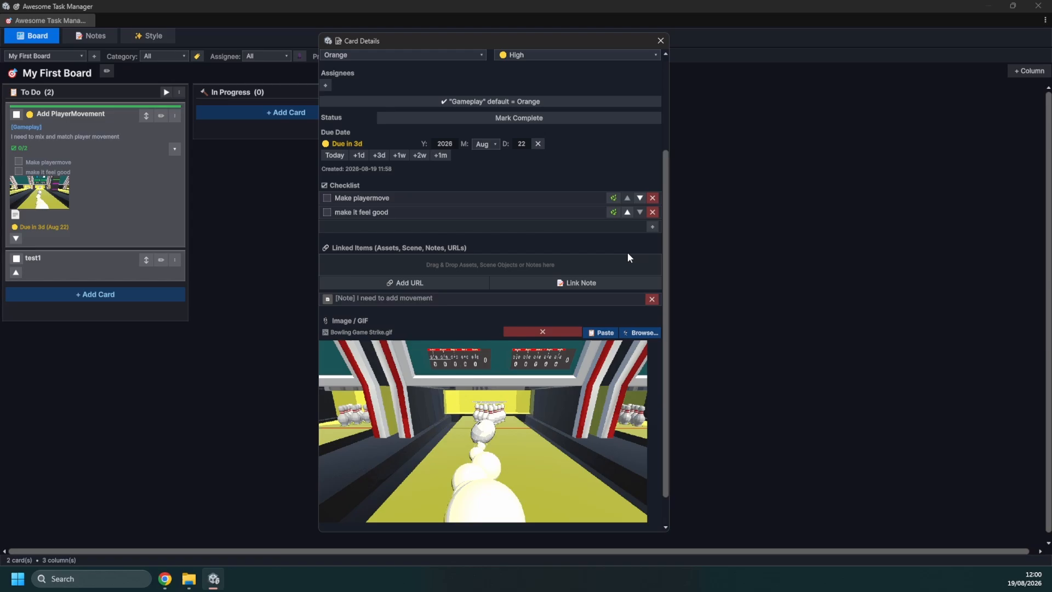
click(611, 198)
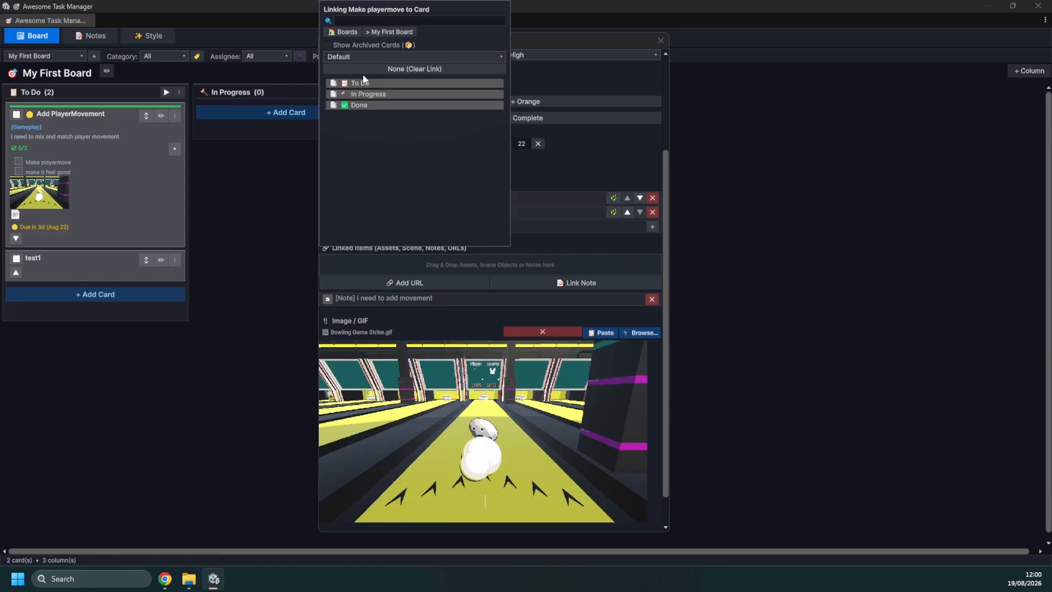
click(421, 83)
click(419, 82)
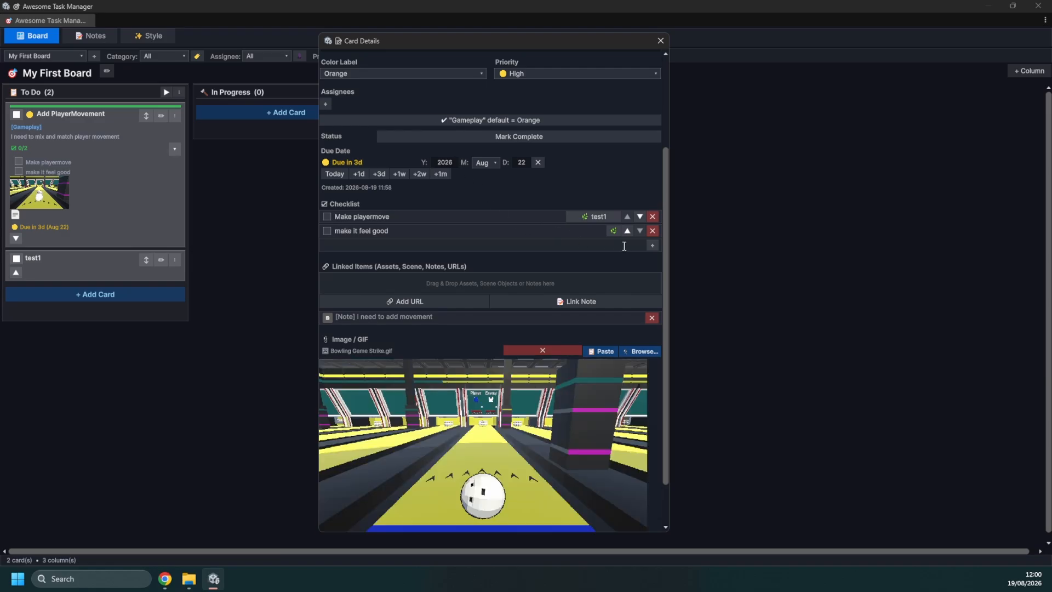
scroll(624, 246, down, 2)
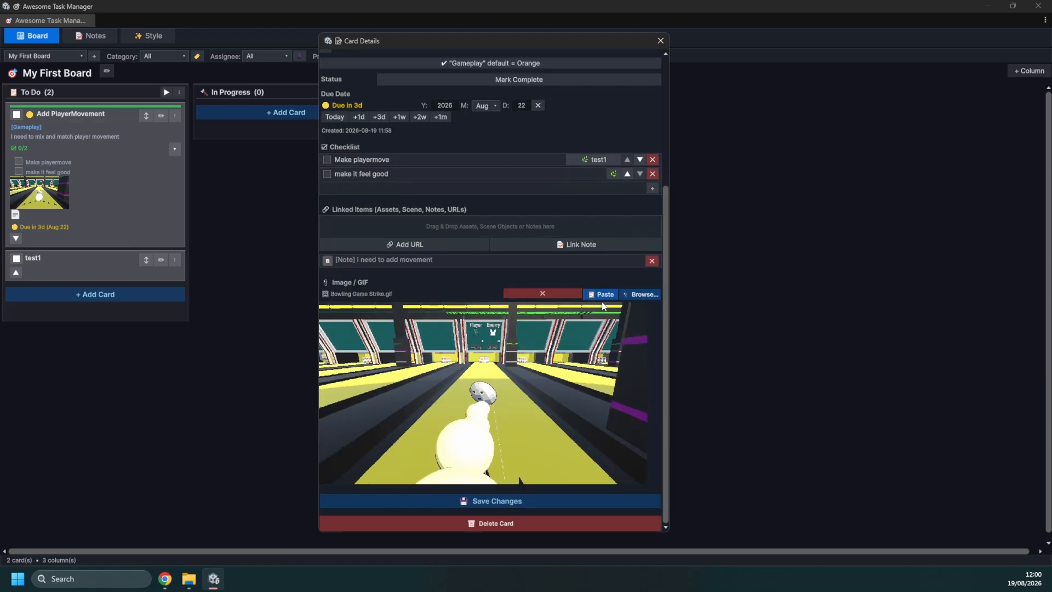
click(539, 497)
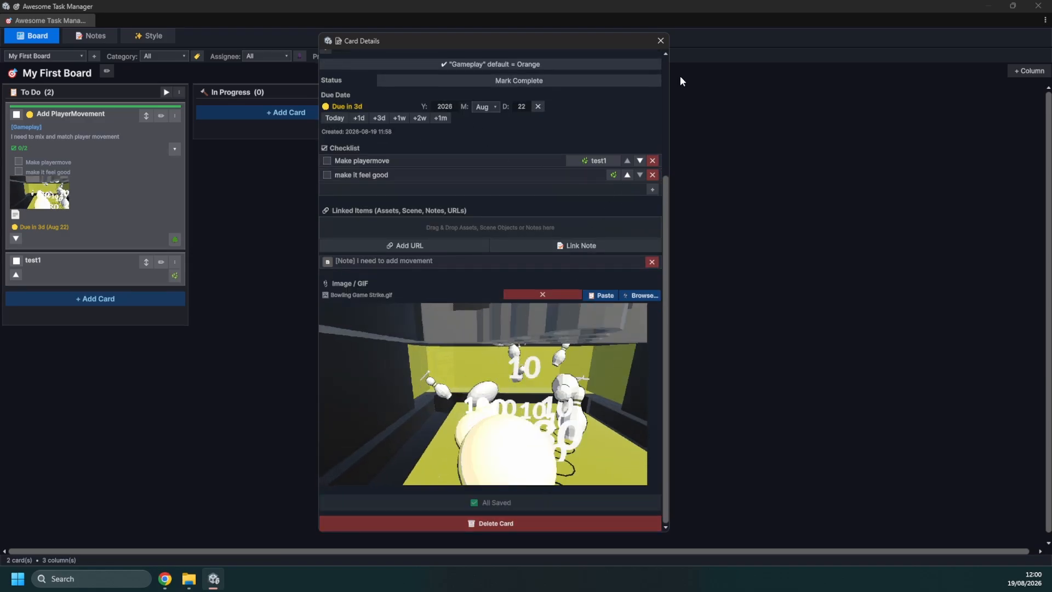
Close the card details and highlight the Add PlayerMovement card's linked subtasks on the board
click(660, 41)
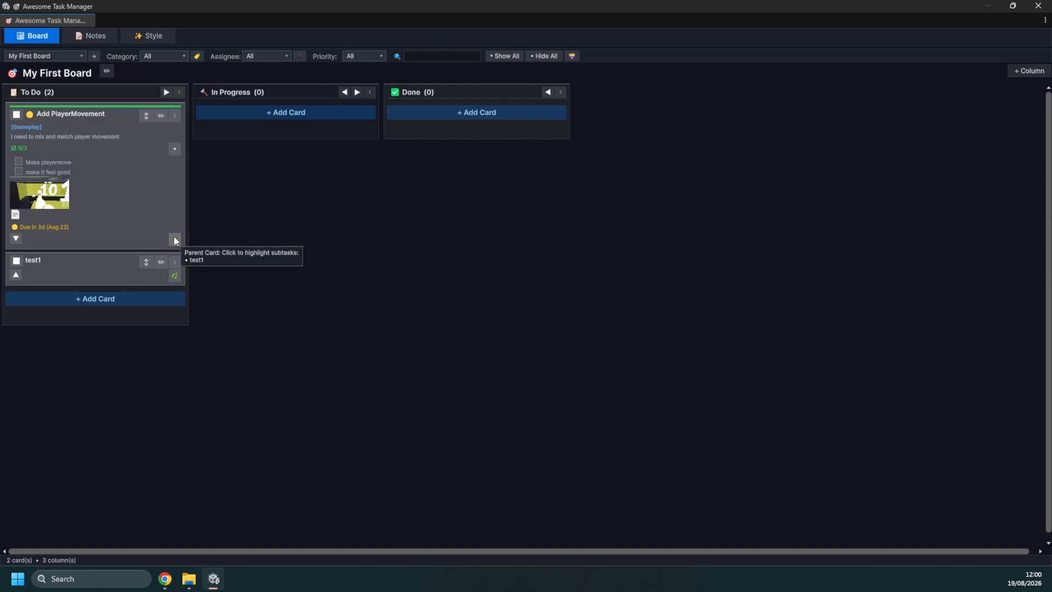
click(174, 240)
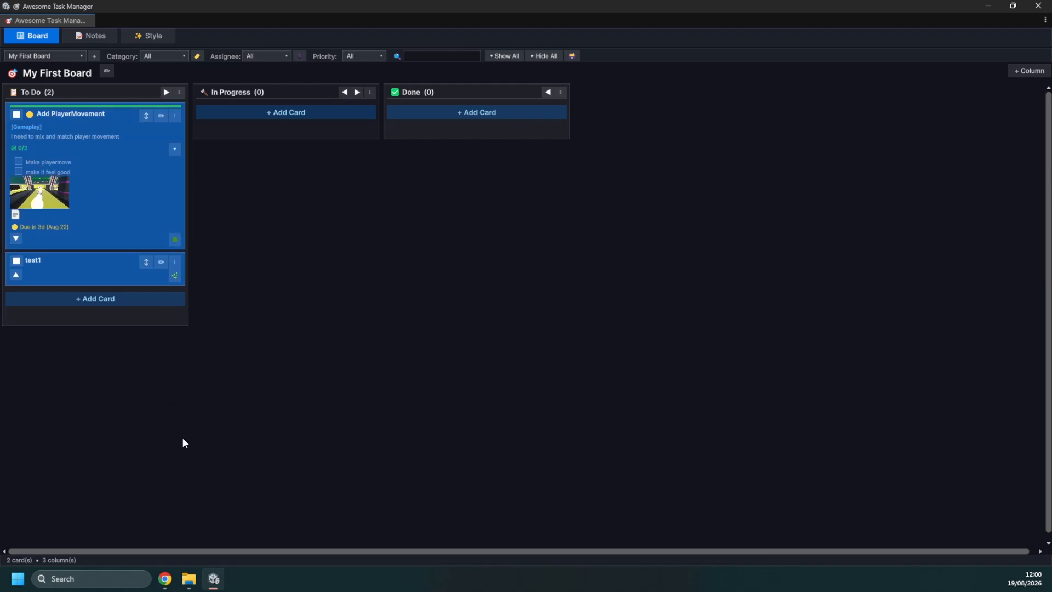
Clear the linked-card highlight and mark the test1 card and the linked "Make playermove" checklist item complete
click(175, 274)
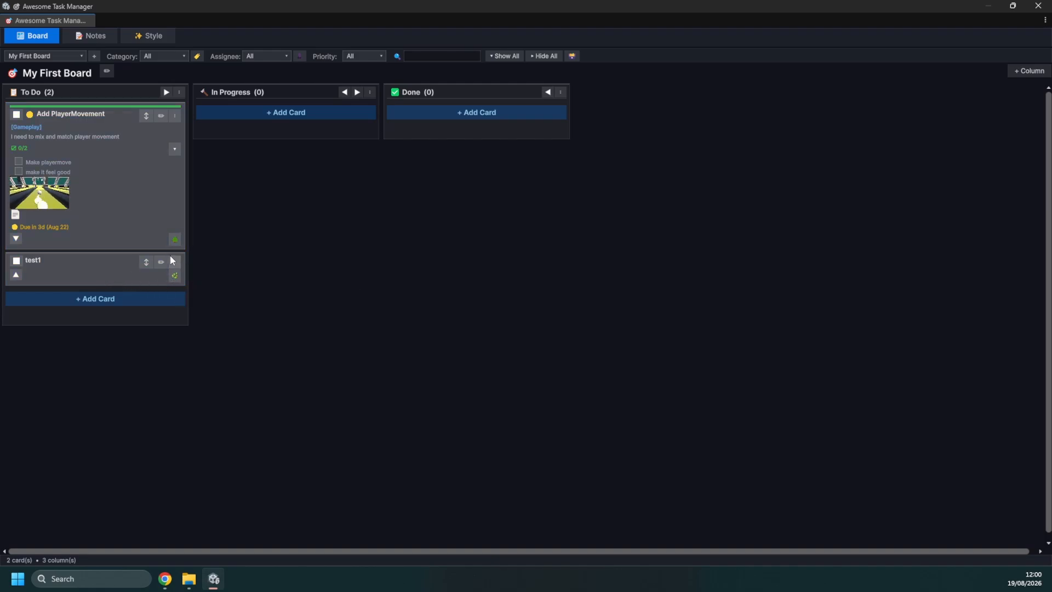
click(16, 260)
click(19, 161)
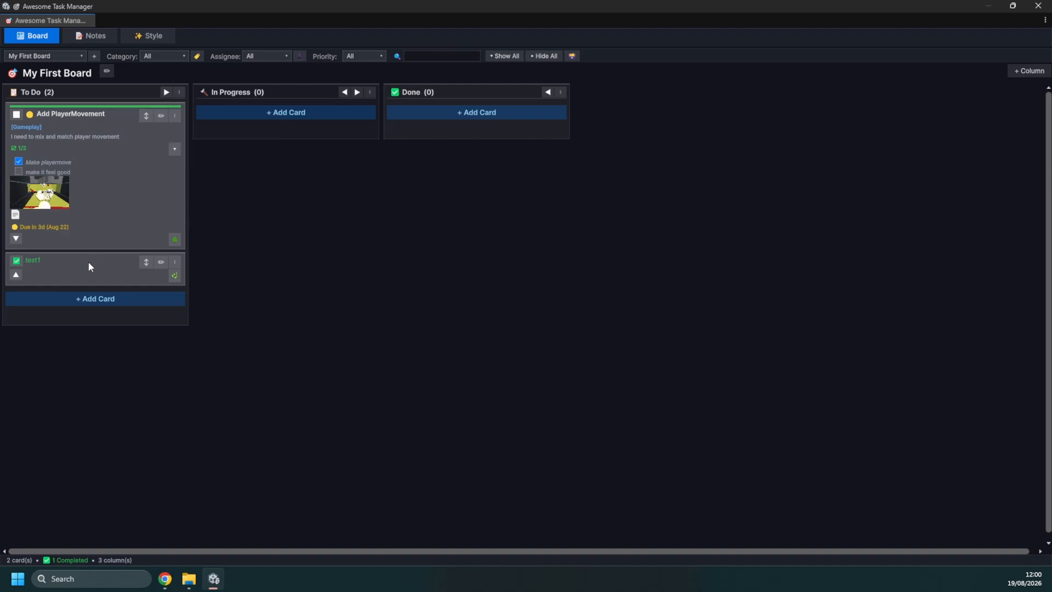
Move the Add PlayerMovement card to In Progress and the test1 card to Done
drag(83, 129, 266, 127)
drag(87, 111, 471, 131)
Archive the test1 card in the Done column and hide archived cards on the board
click(556, 112)
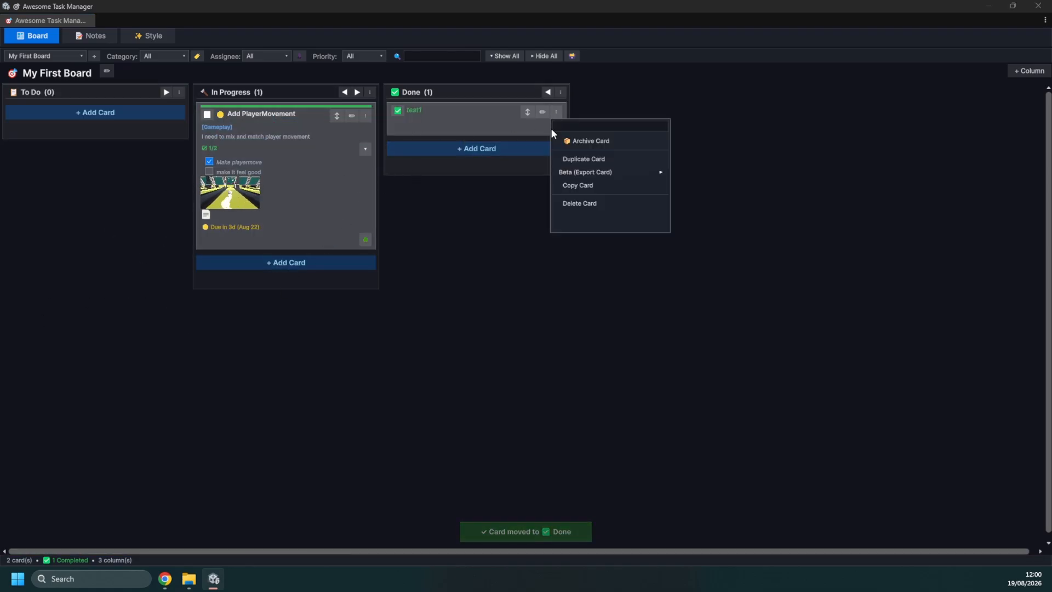
click(586, 142)
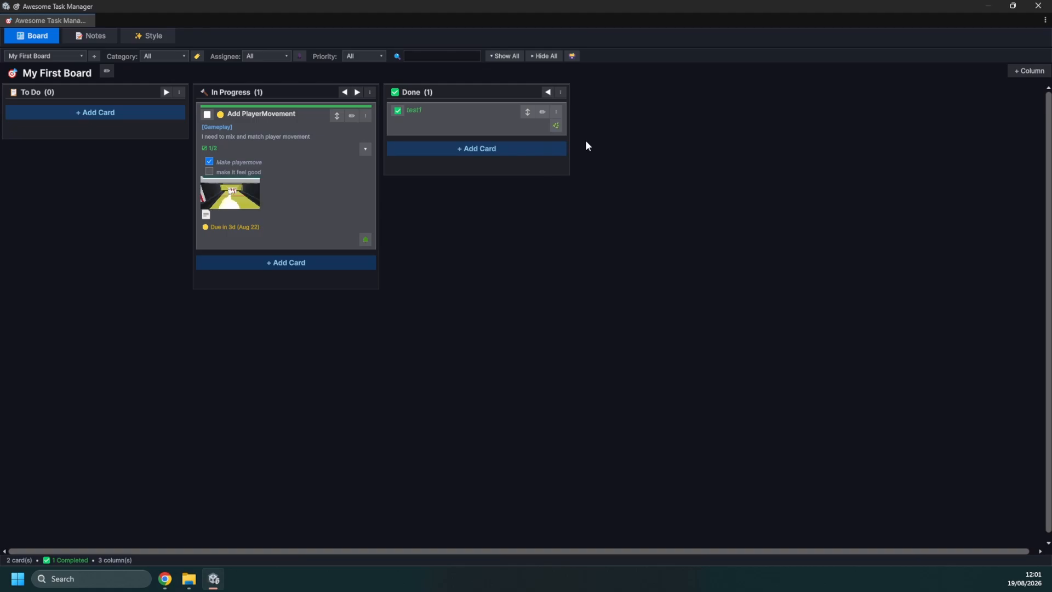
click(572, 57)
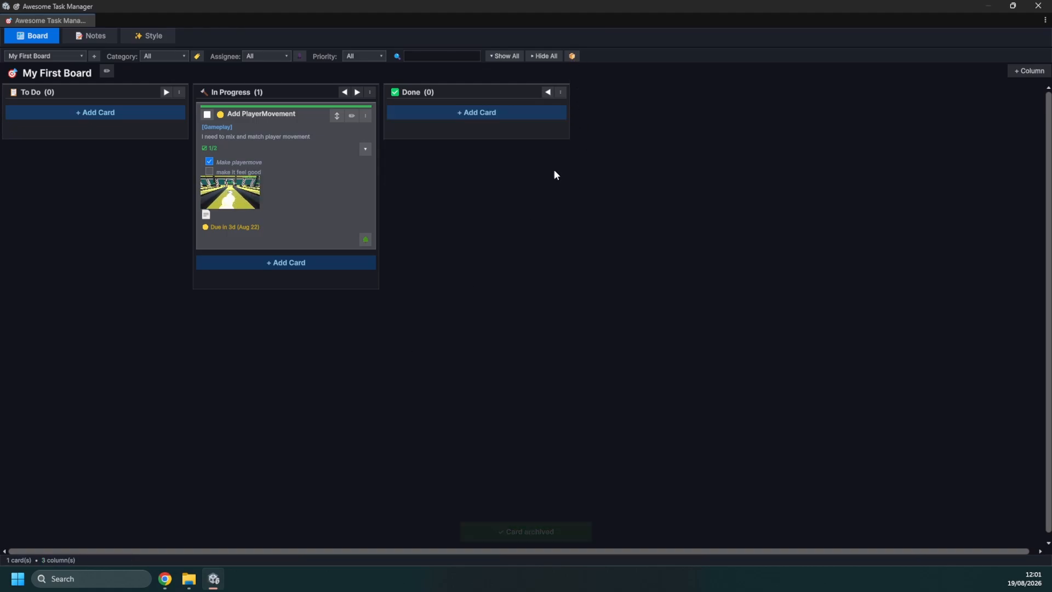
Show archived cards on the board and unarchive the test1 card in the Done column
click(572, 56)
click(556, 111)
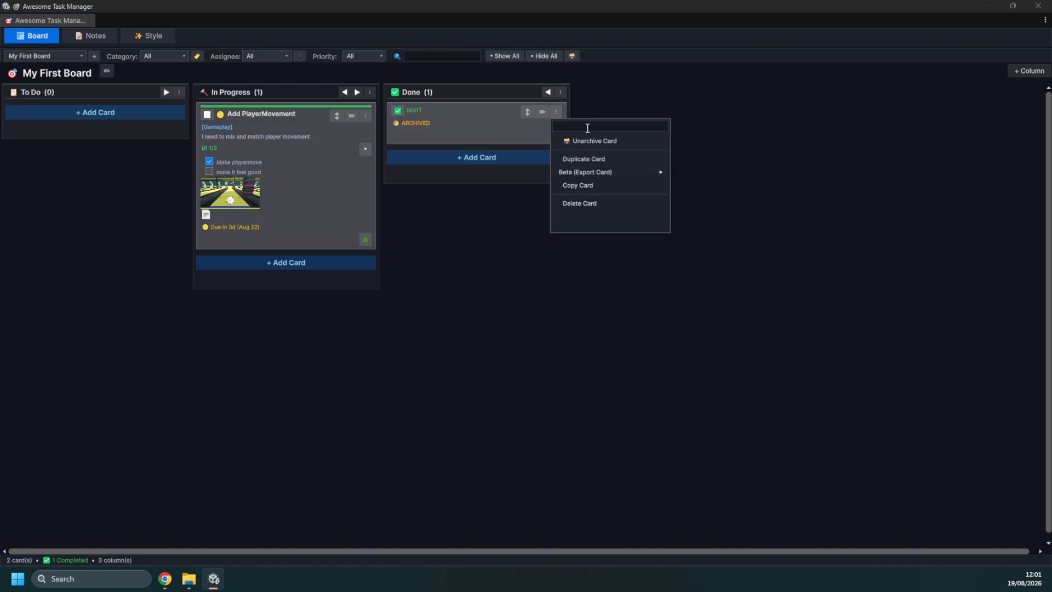
click(592, 140)
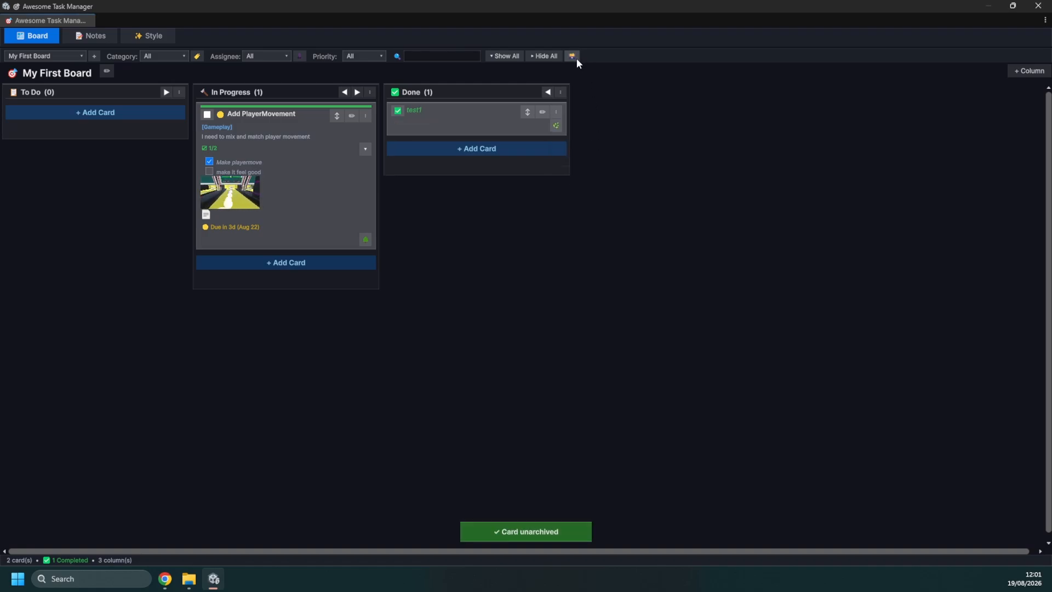
Archive the test1 card again and hide archived cards from the board
click(556, 111)
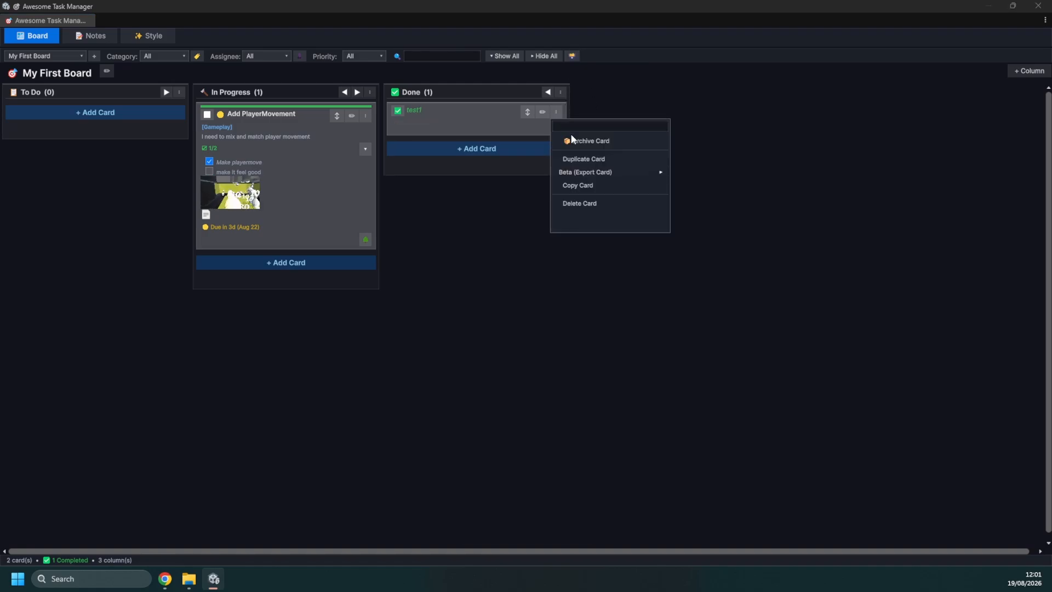
click(570, 139)
click(571, 57)
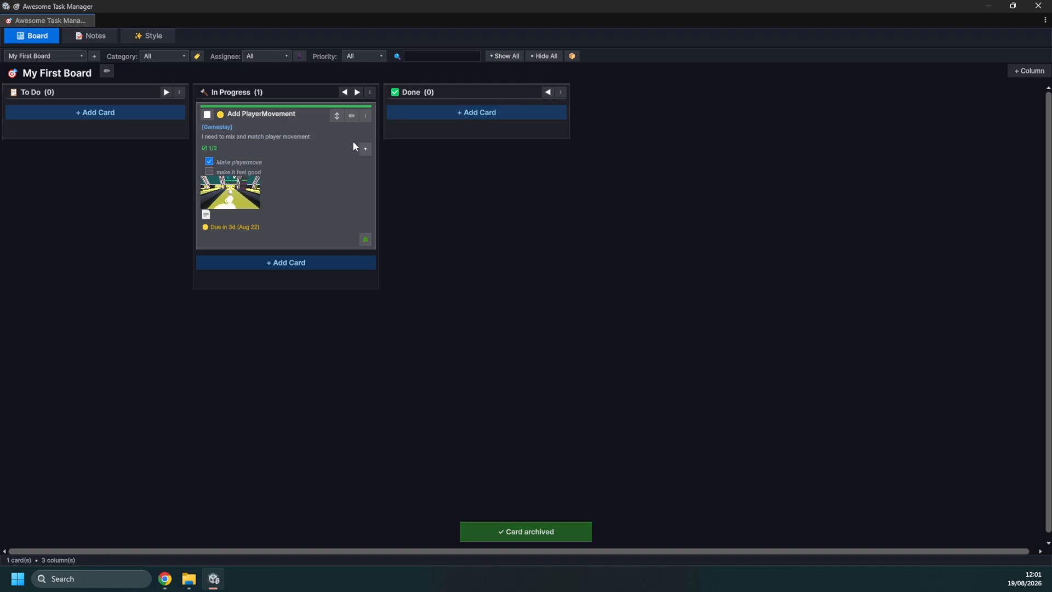
Duplicate the Add PlayerMovement card in the In Progress column
click(365, 116)
click(390, 162)
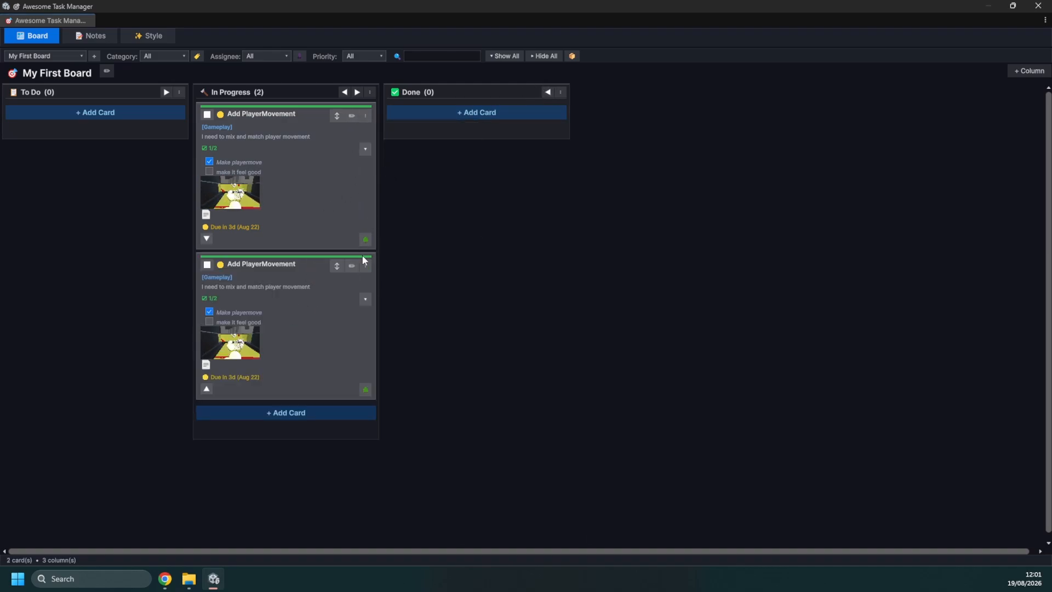
Create a new board from the Software Development (Agile) template
click(94, 57)
click(170, 87)
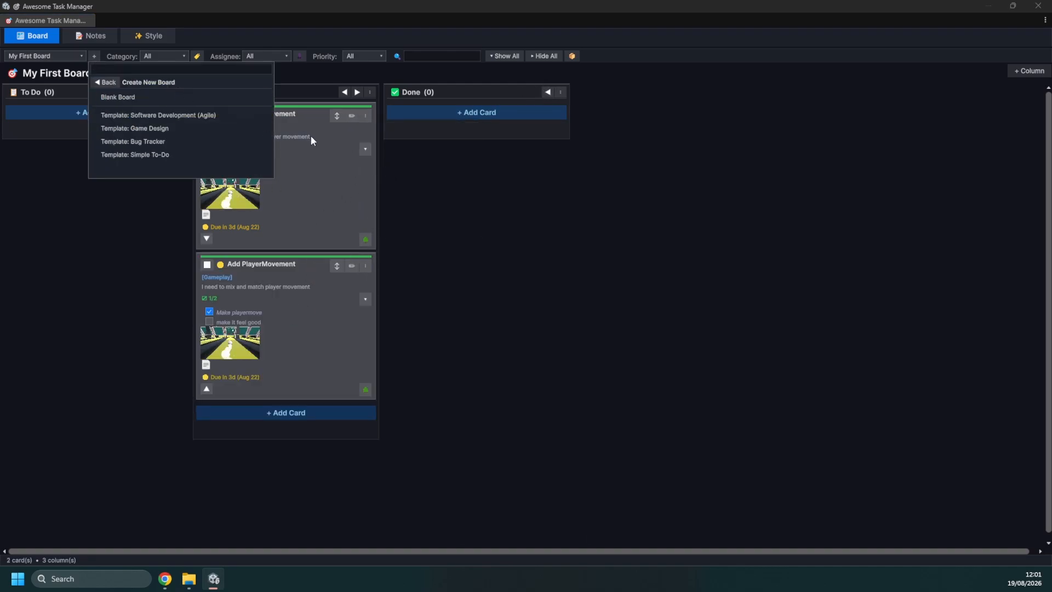
click(192, 117)
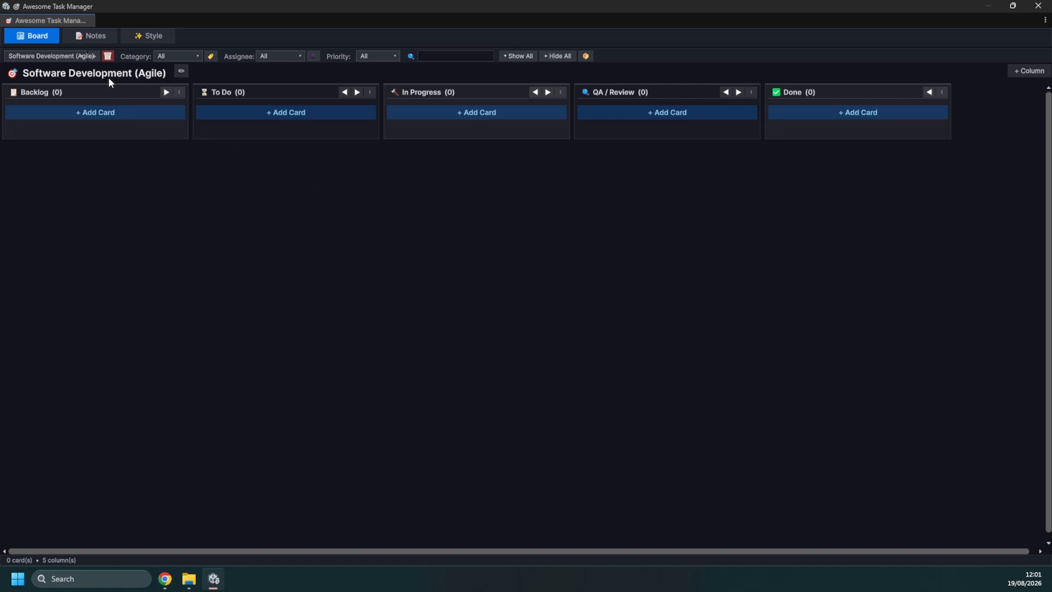
Return to My First Board and copy its first Add PlayerMovement card to the Software Development (Agile) board
click(82, 57)
click(67, 86)
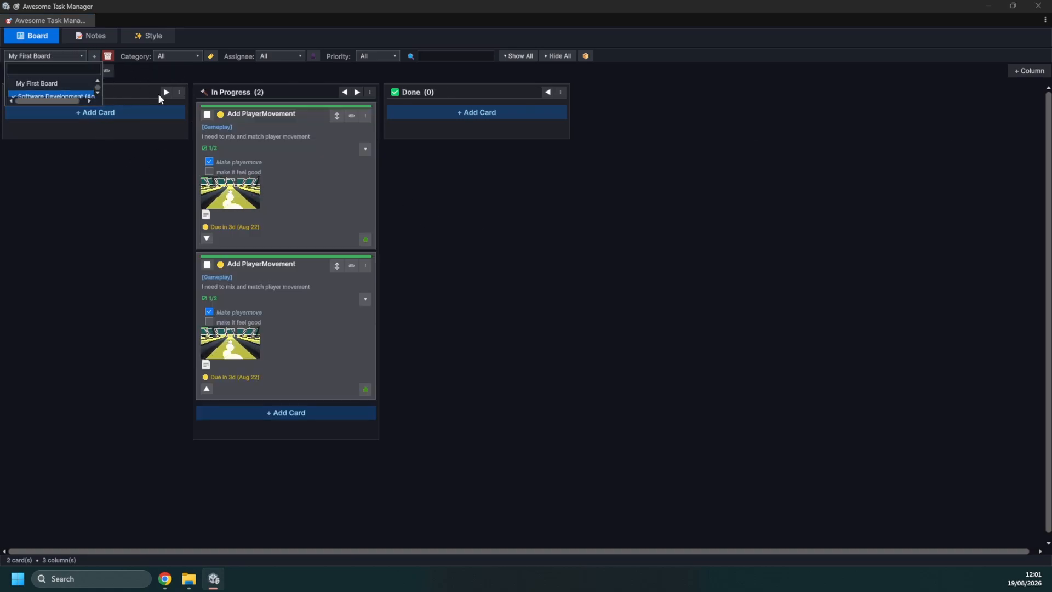
click(365, 115)
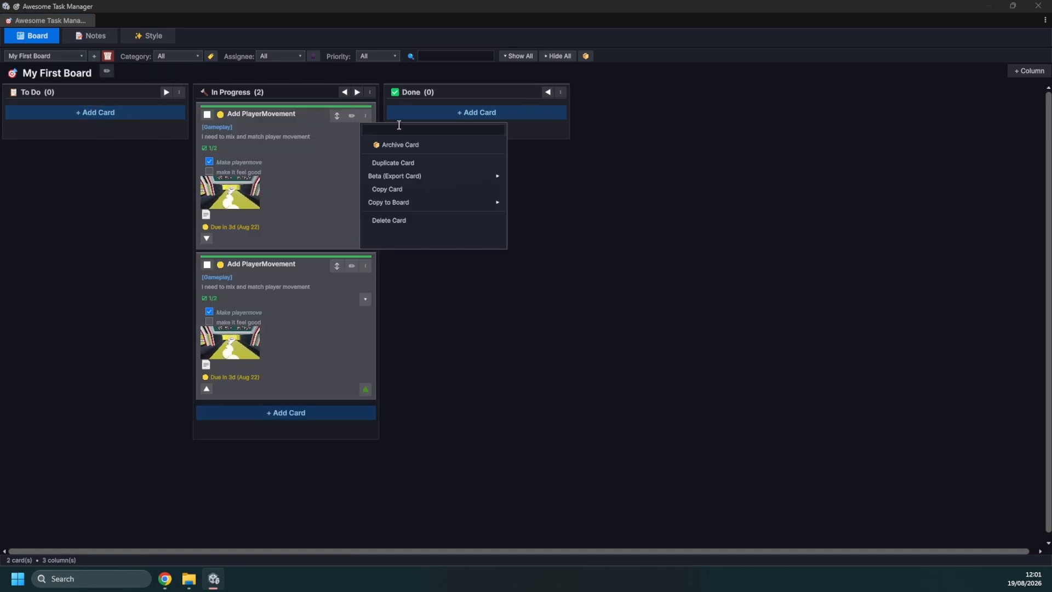
click(432, 202)
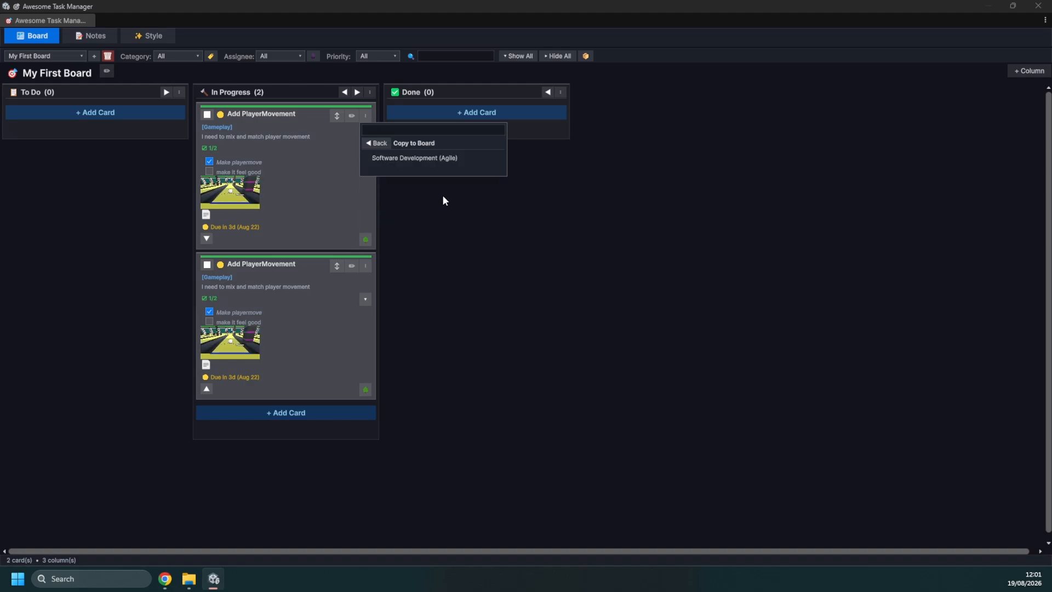
click(428, 159)
Check the copied card on the Software Development (Agile) board and return to My First Board
click(54, 56)
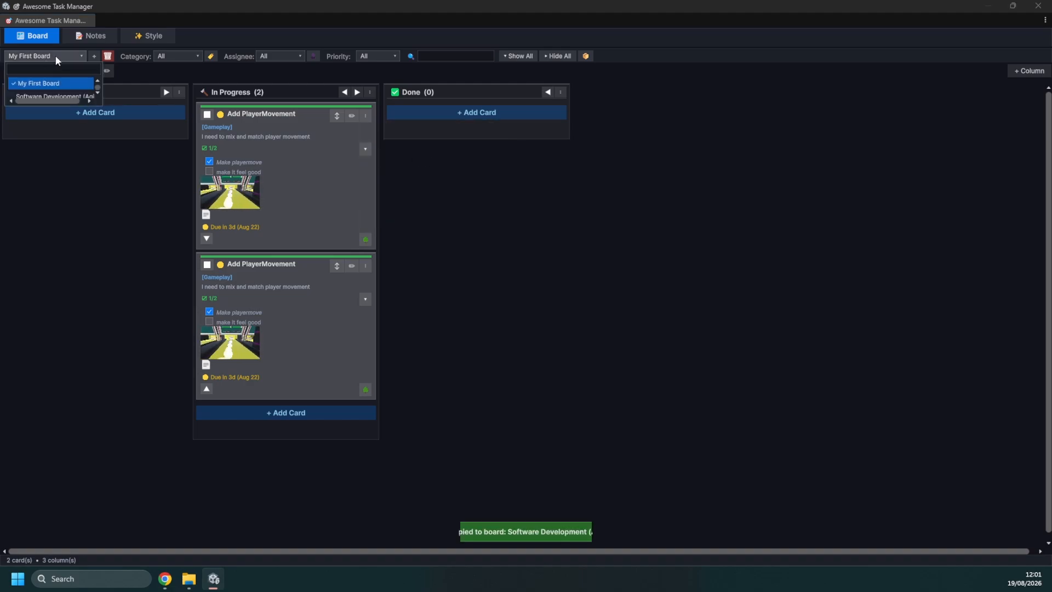
click(57, 96)
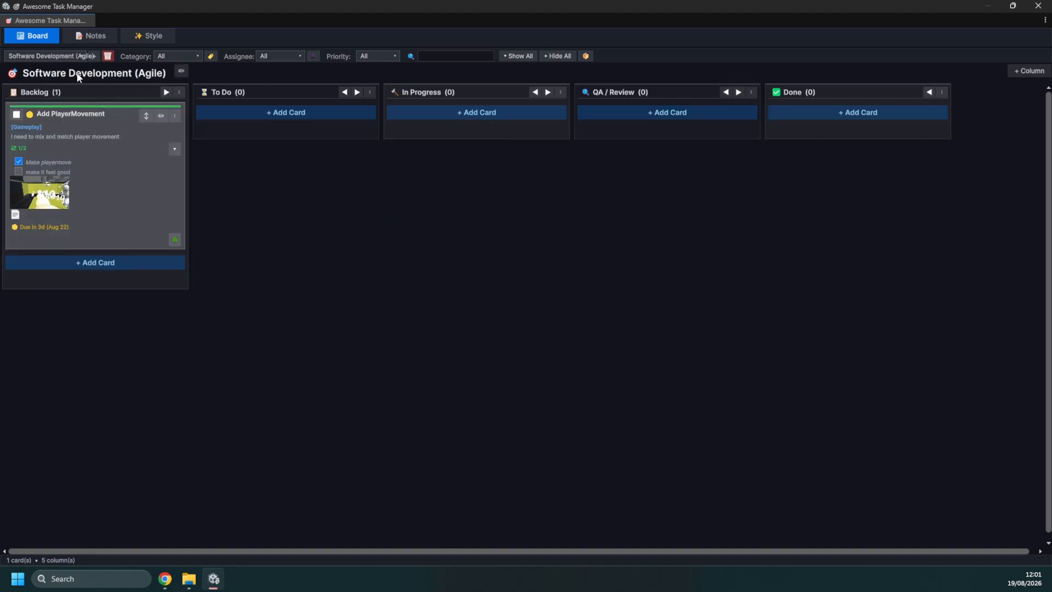
click(56, 56)
click(58, 82)
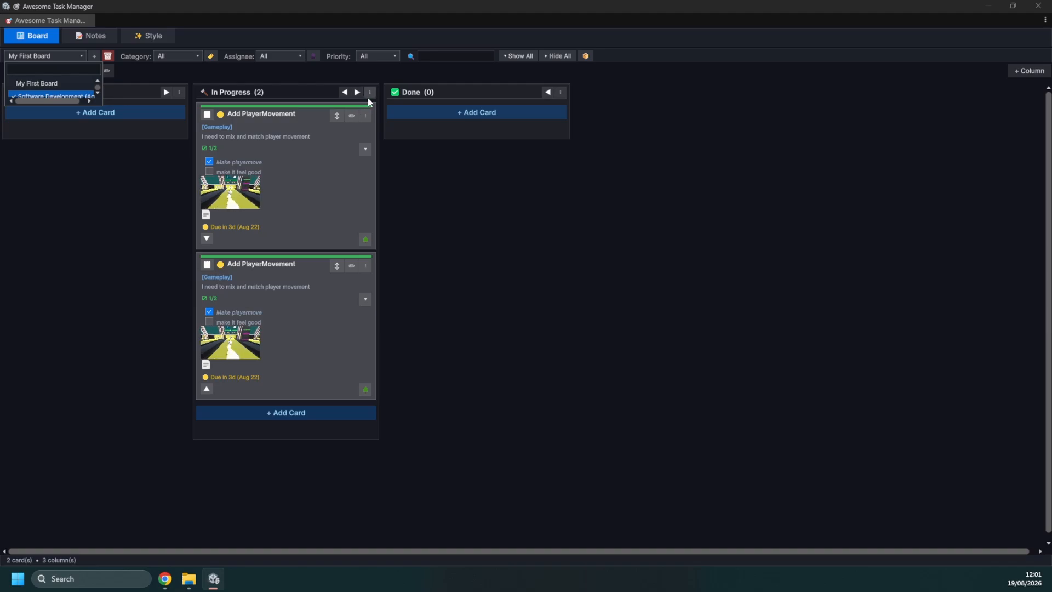
Review the export formats available for the first Add PlayerMovement card
click(365, 116)
click(449, 176)
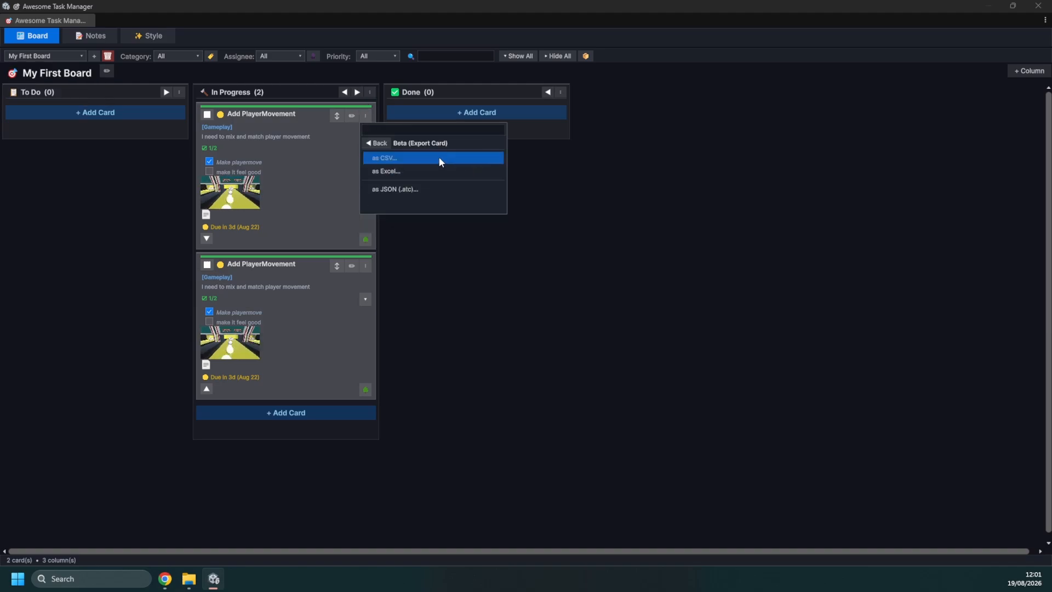
click(379, 145)
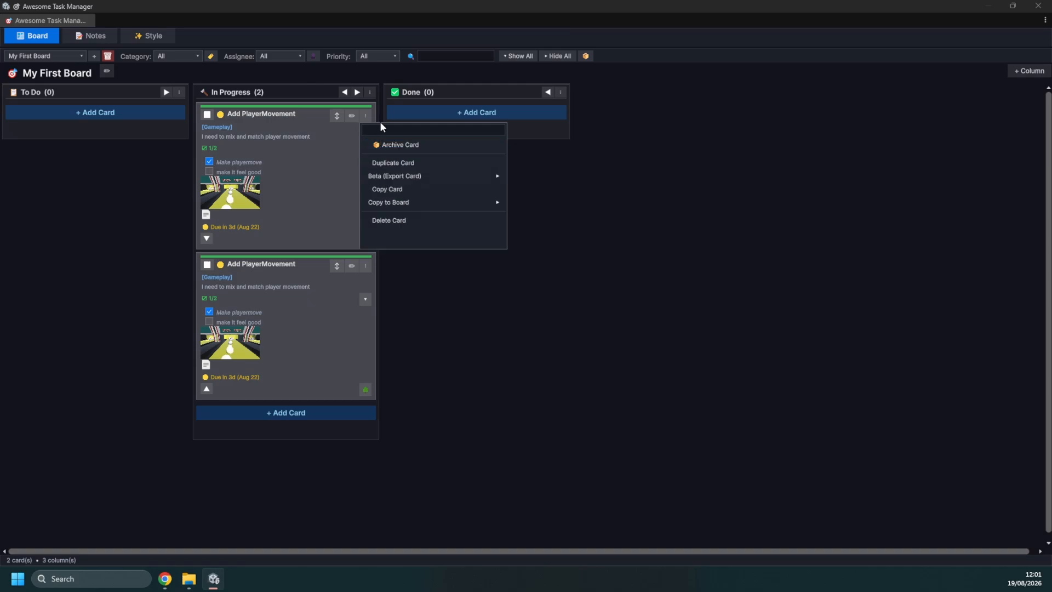
Export the In Progress column to CSV, saving it on the Desktop as In Progress.csv
click(369, 92)
click(419, 164)
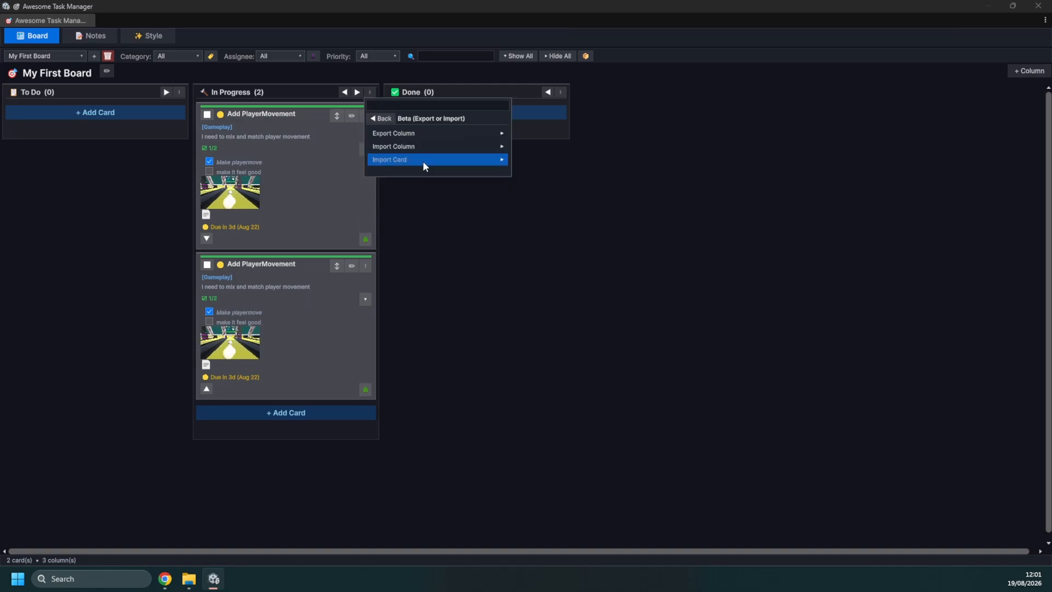
click(464, 138)
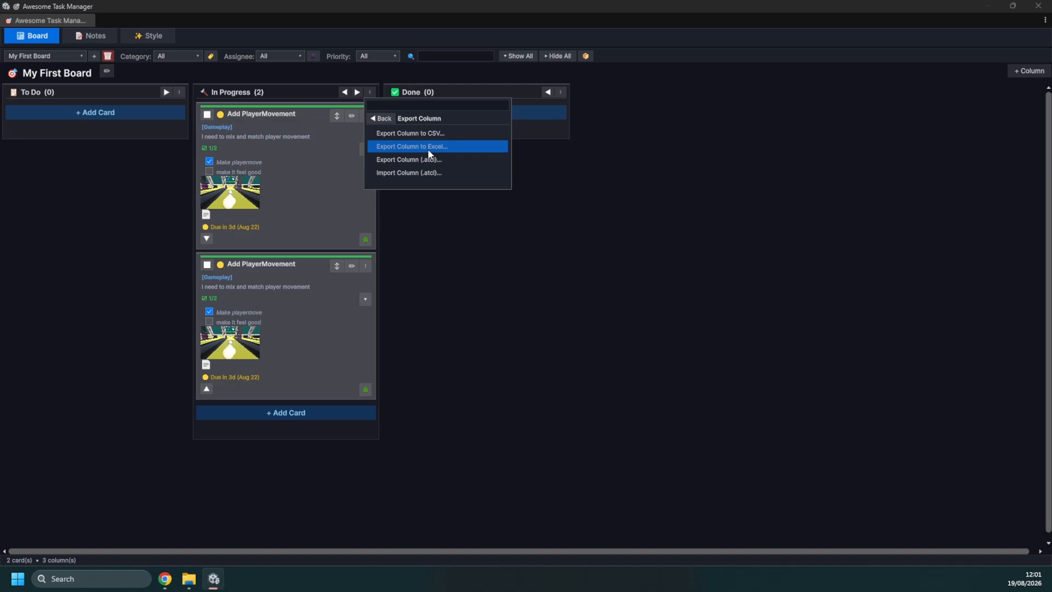
click(461, 135)
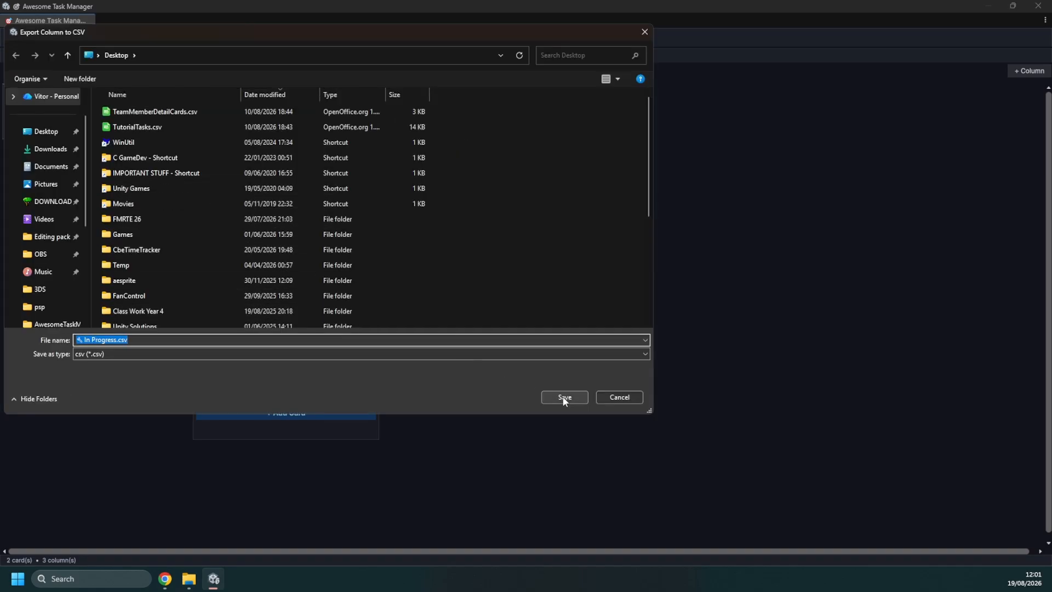
click(564, 397)
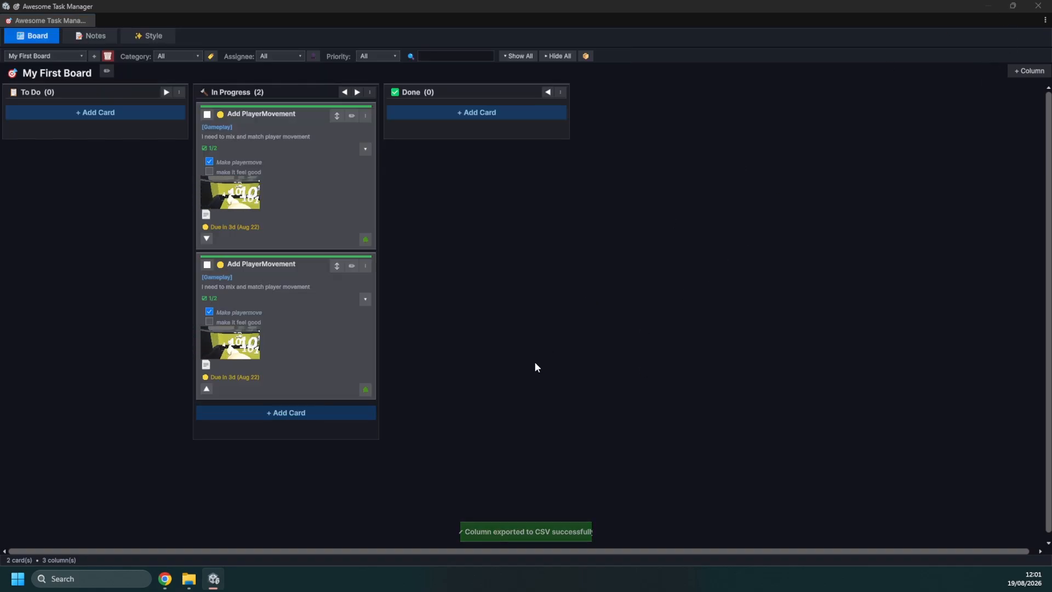
Switch to the window with the "yodoit keeps restarting" board and import the In Progress.csv column using the AwesomeTaskManager CSV mapping profile
click(217, 577)
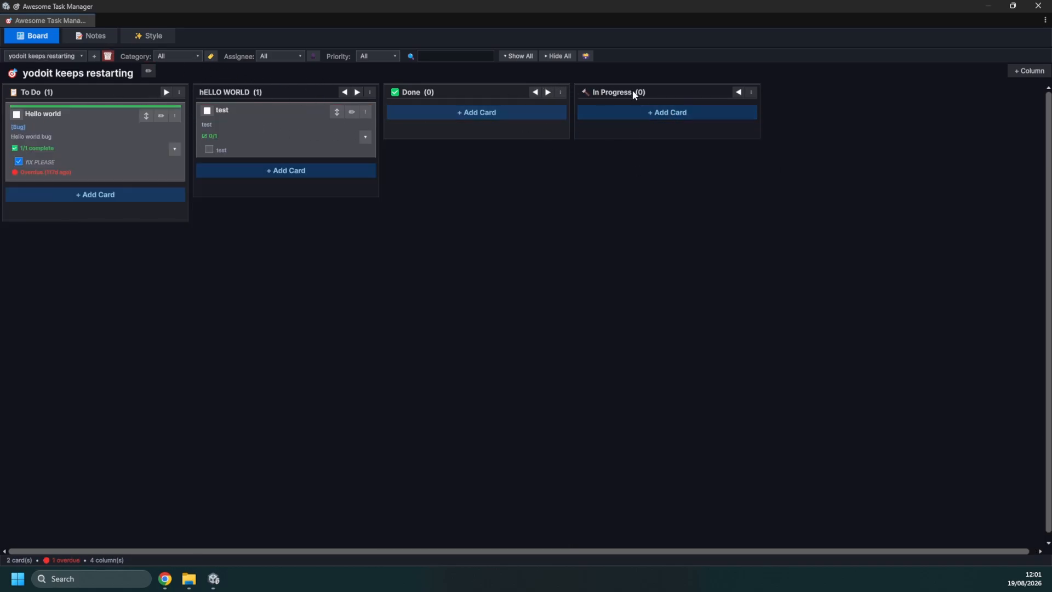
click(108, 56)
click(138, 102)
click(162, 122)
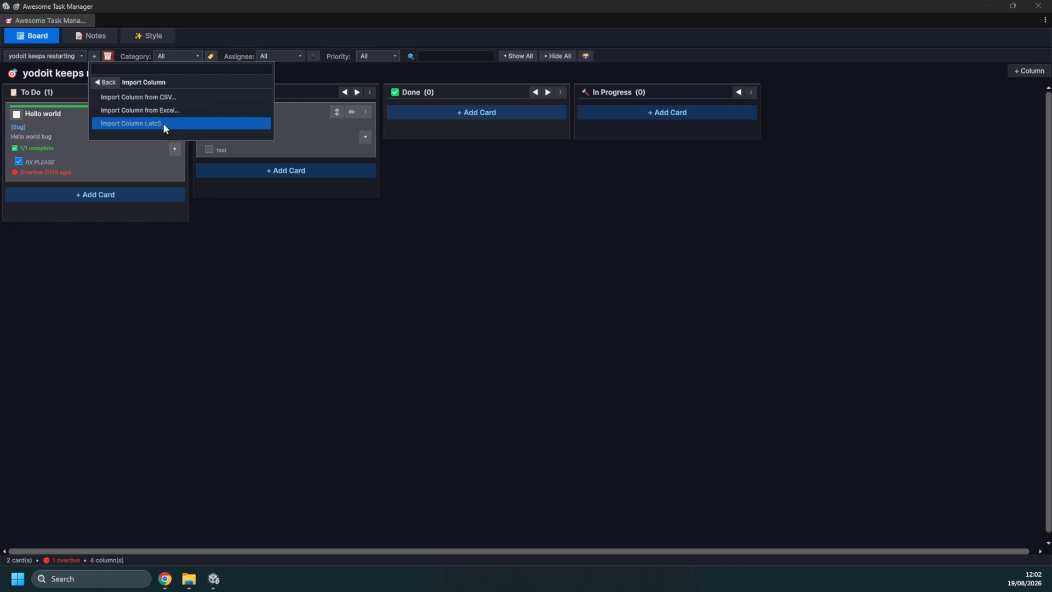
click(204, 96)
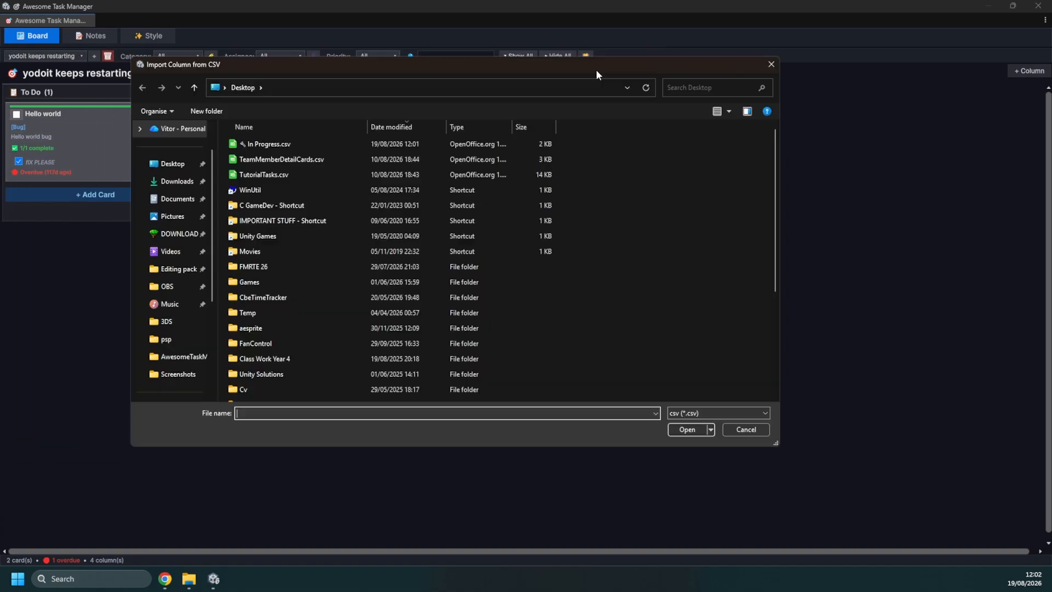
click(354, 143)
double_click(354, 142)
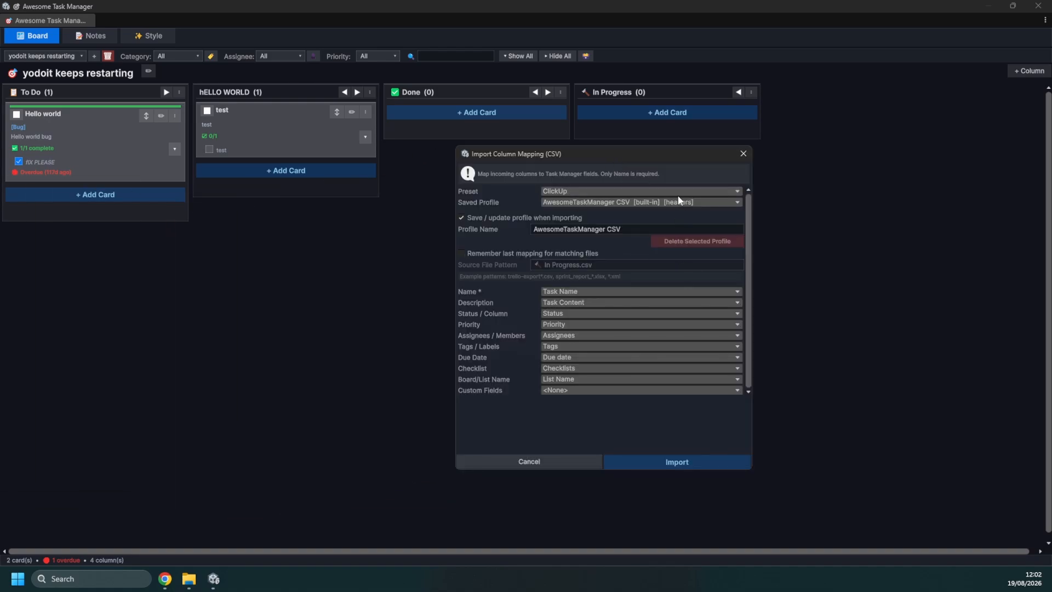
click(670, 463)
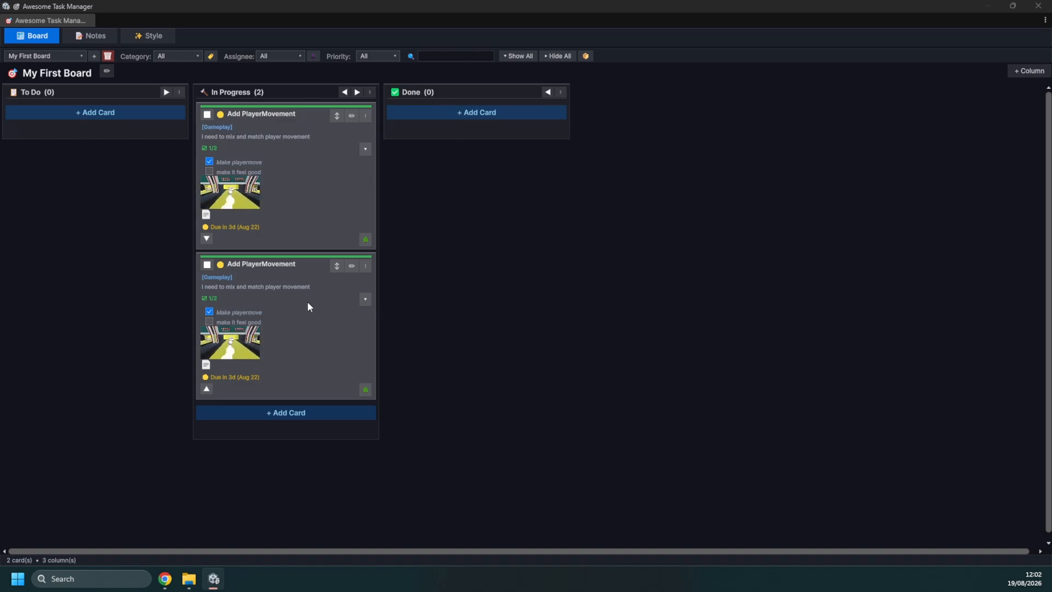
On My First Board, move the lower Add PlayerMovement card to Done and add a new column named "test"
drag(307, 302, 469, 180)
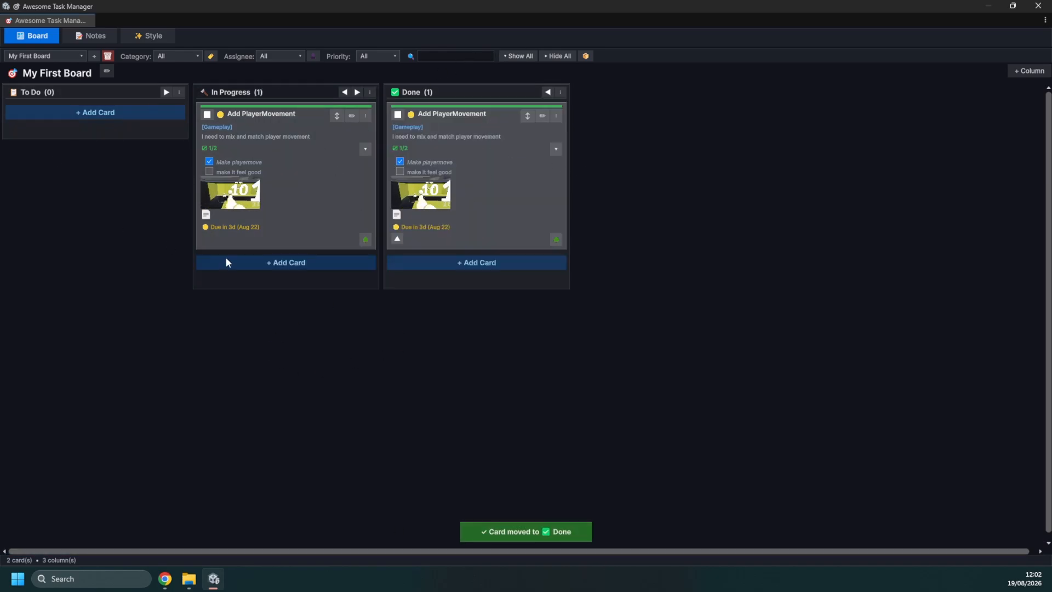
click(1029, 71)
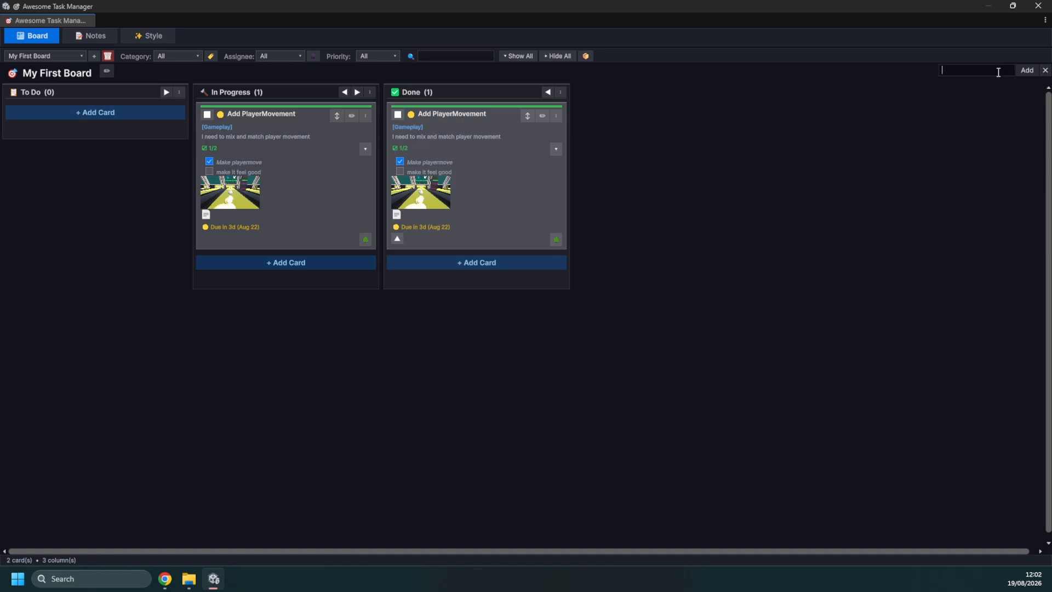
text(test)
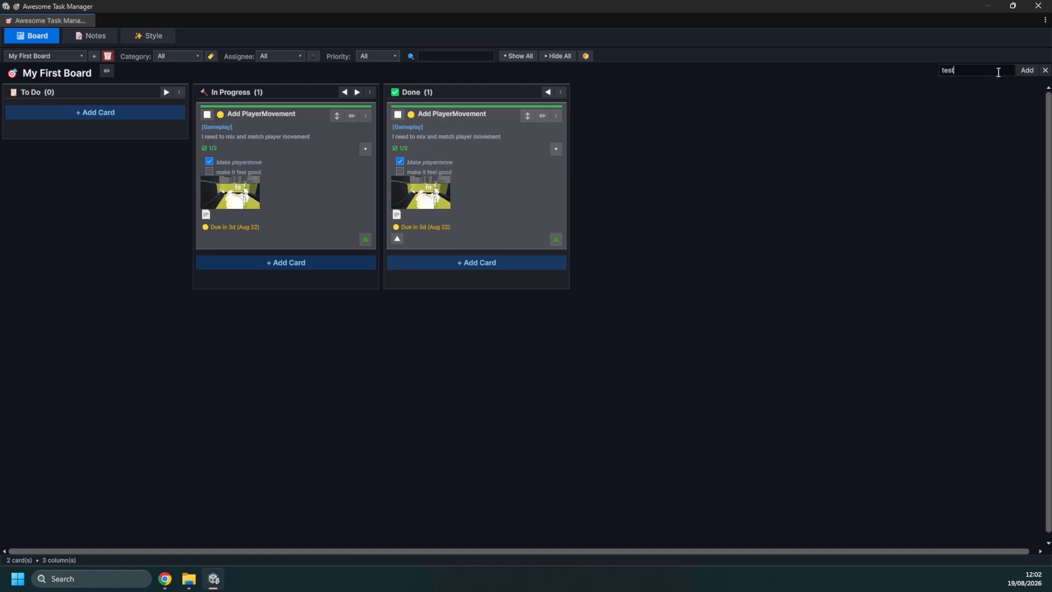
key(Return)
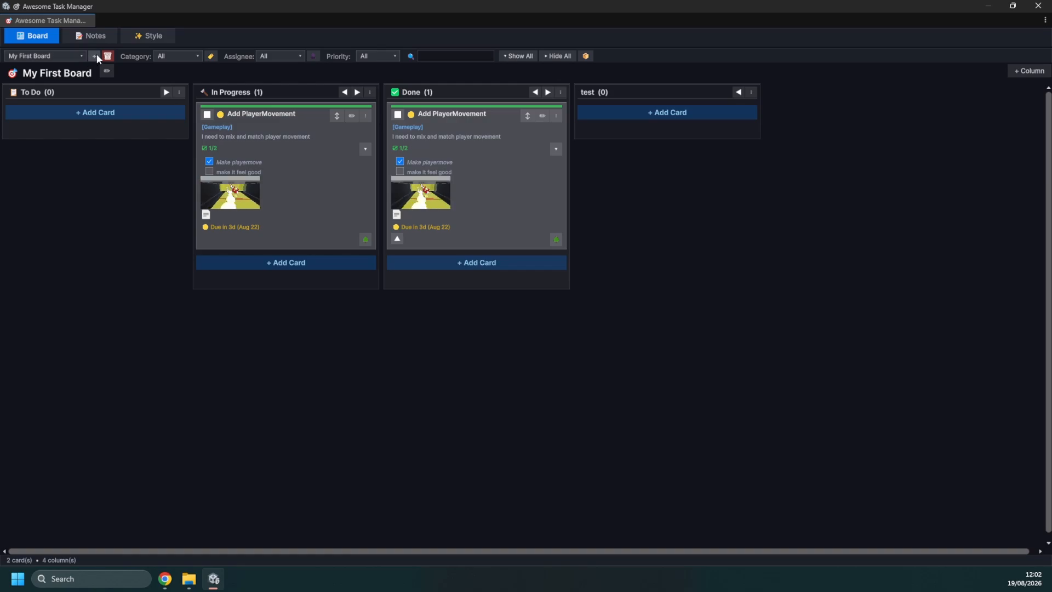
Switch to the Software Development (Agile) board and delete it
click(61, 57)
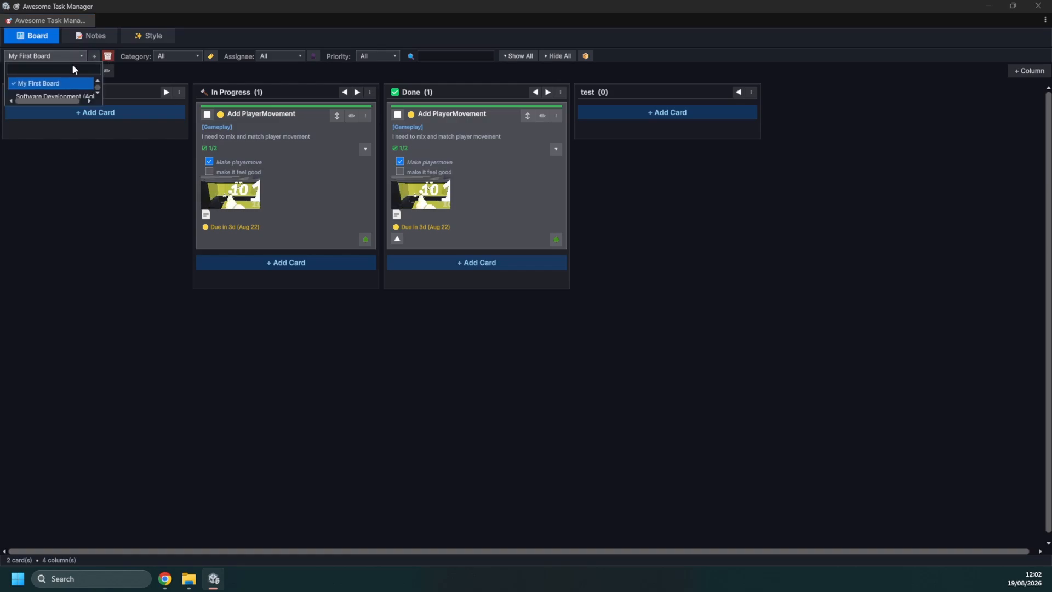
click(65, 96)
click(108, 56)
click(315, 127)
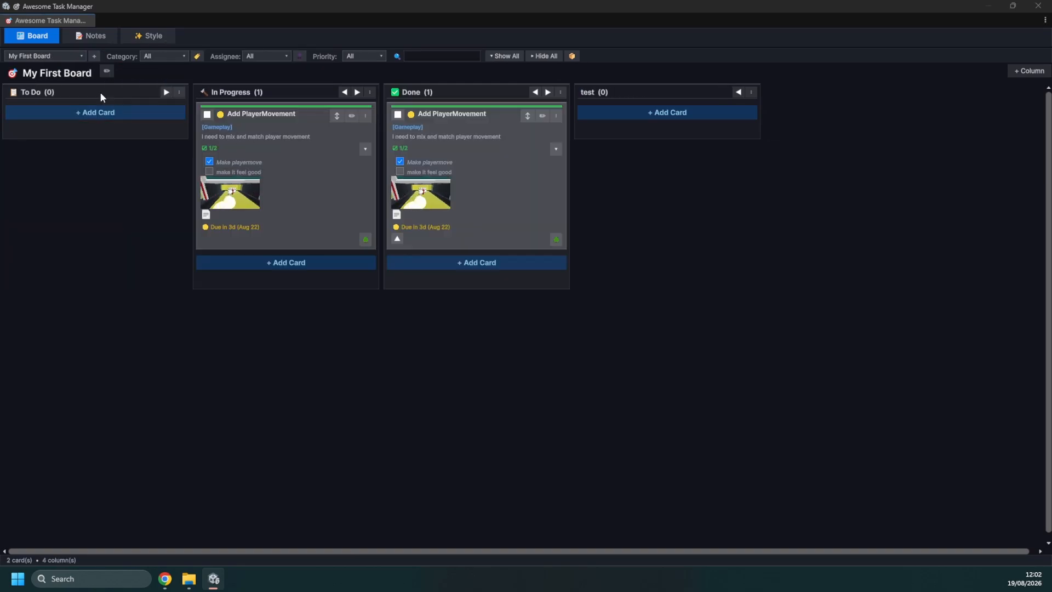
Edit the In Progress card's description without saving, and discard the changes by starting a new card in To Do
click(346, 116)
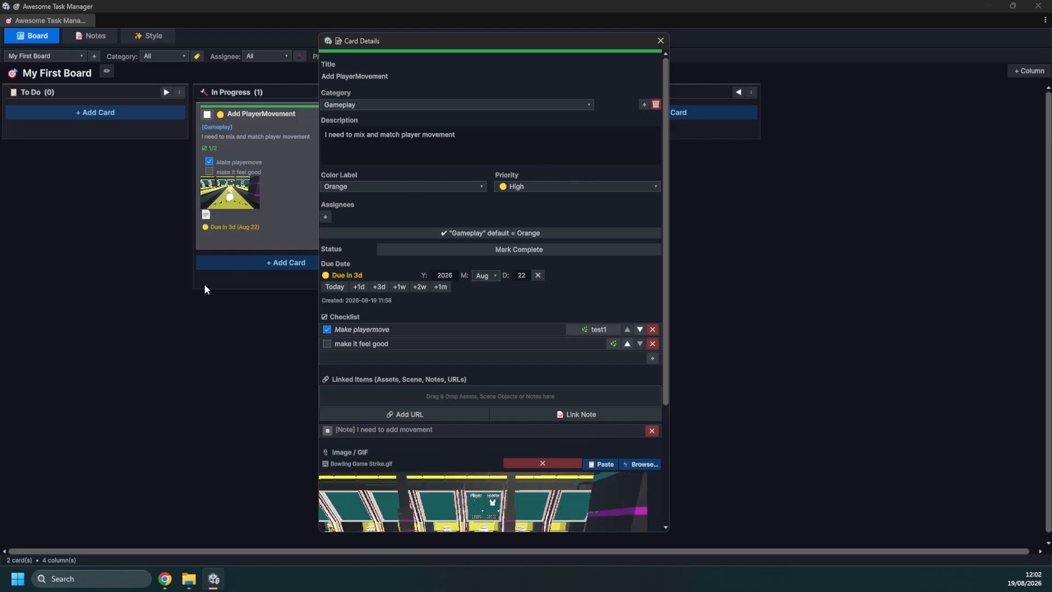
scroll(547, 107, down, 1)
scroll(547, 107, up, 1)
click(520, 155)
click(531, 144)
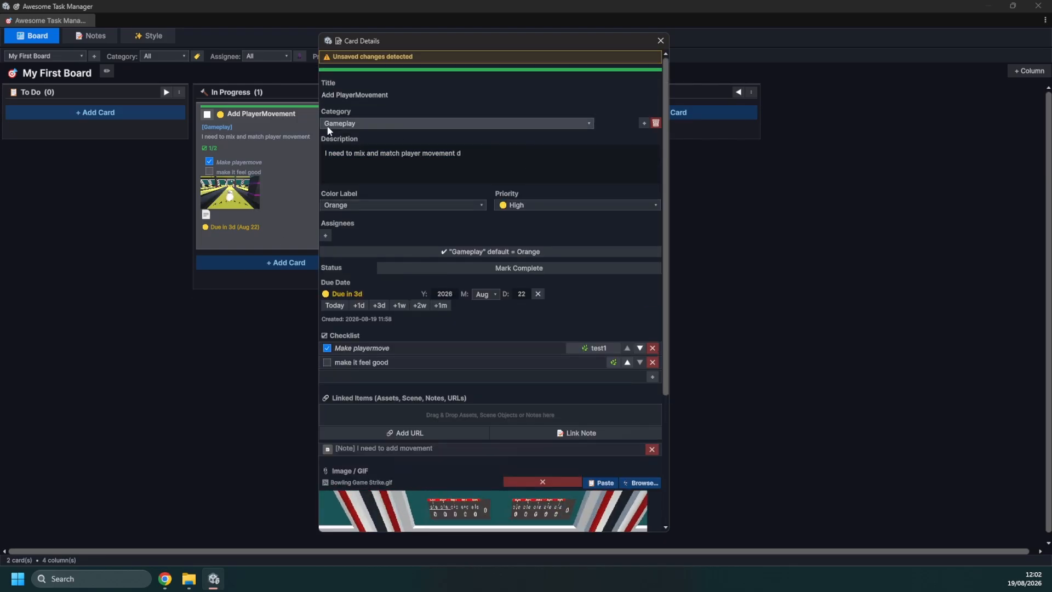
click(126, 113)
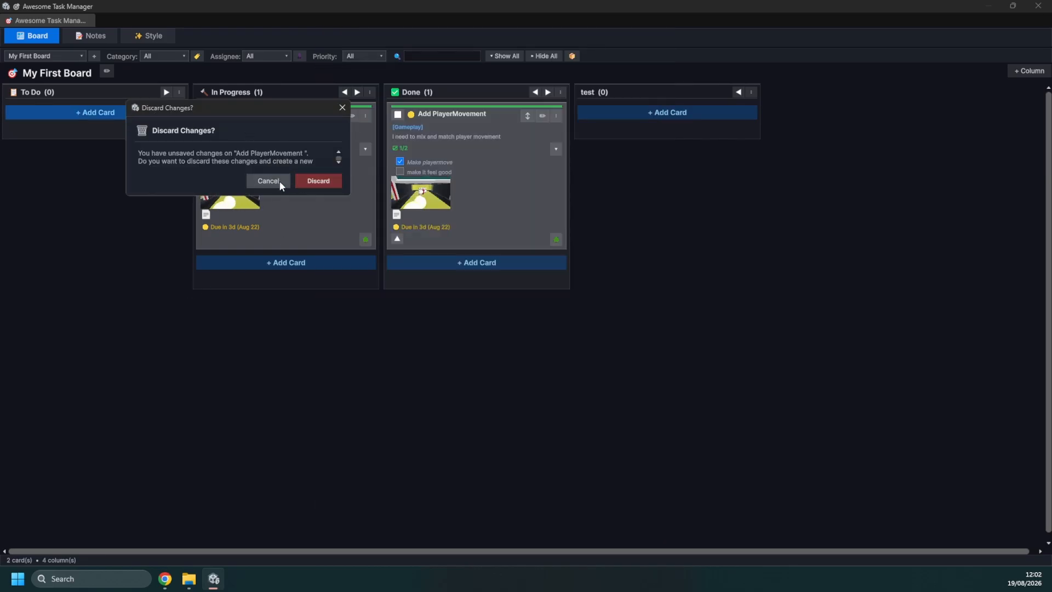
click(319, 181)
click(660, 41)
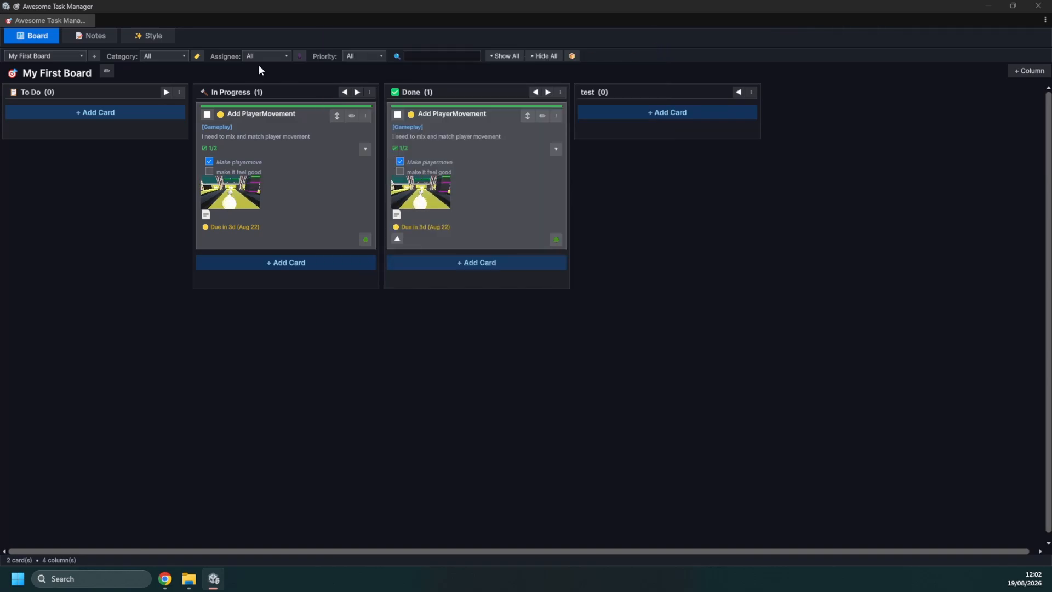
click(148, 36)
scroll(337, 178, down, 5)
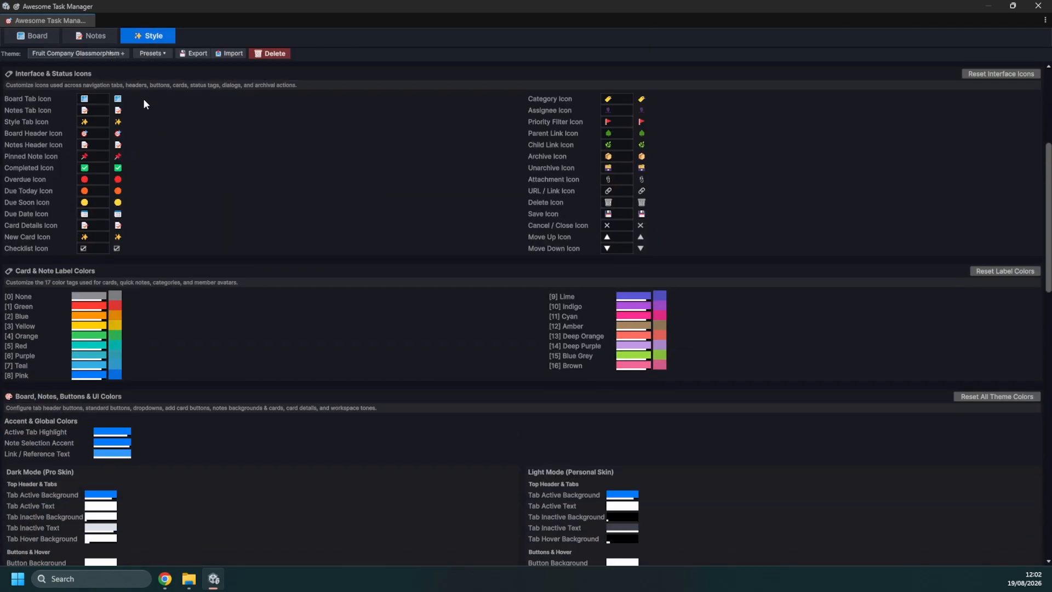
click(55, 36)
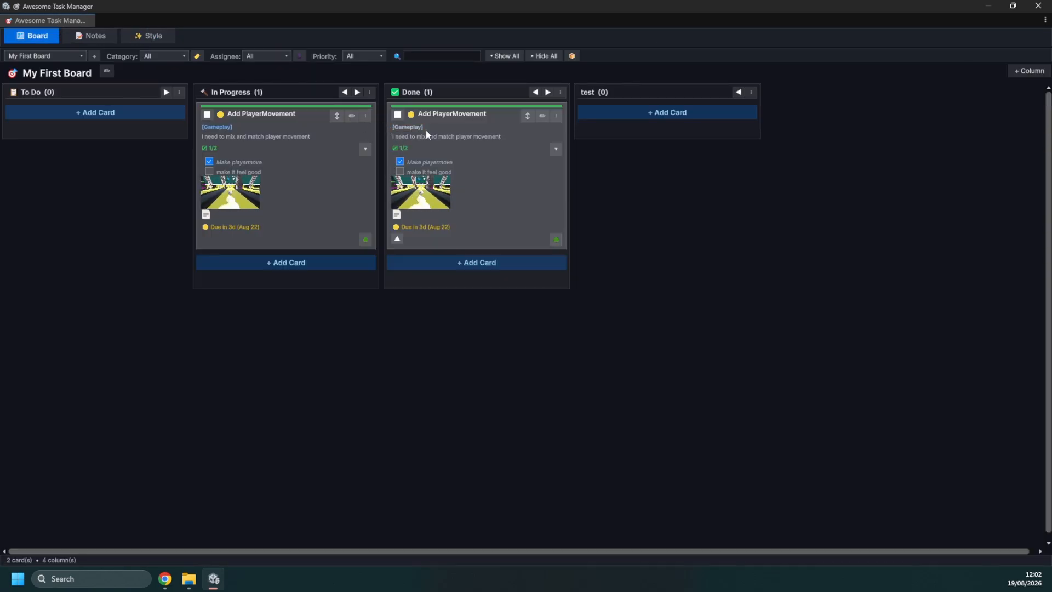
Dock the Awesome Task Manager window in the Unity editor between Animator and Simulator, and close the Add PlayerMovement card details
click(352, 116)
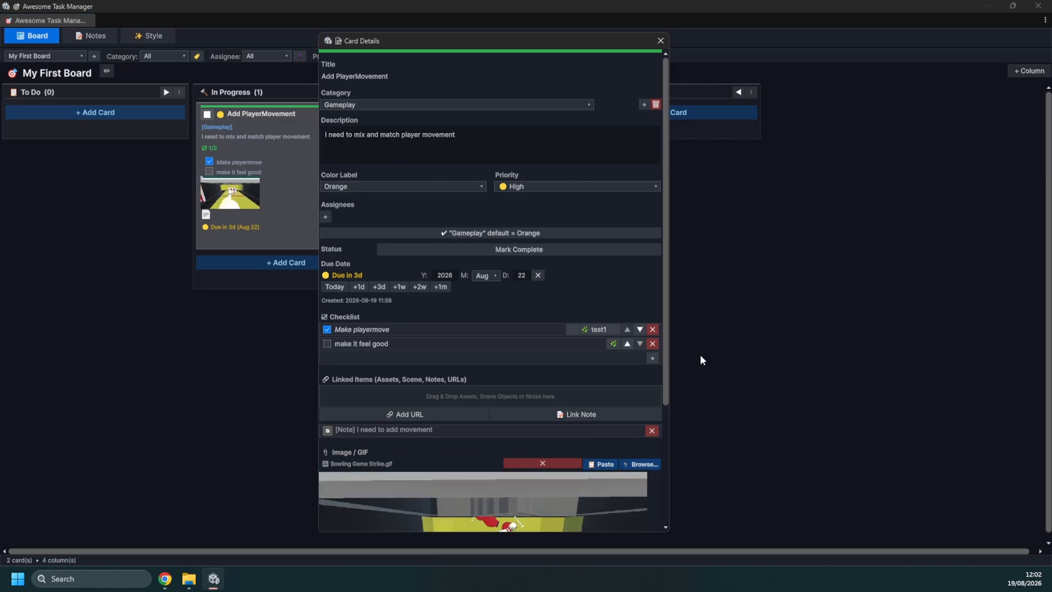
scroll(544, 307, down, 3)
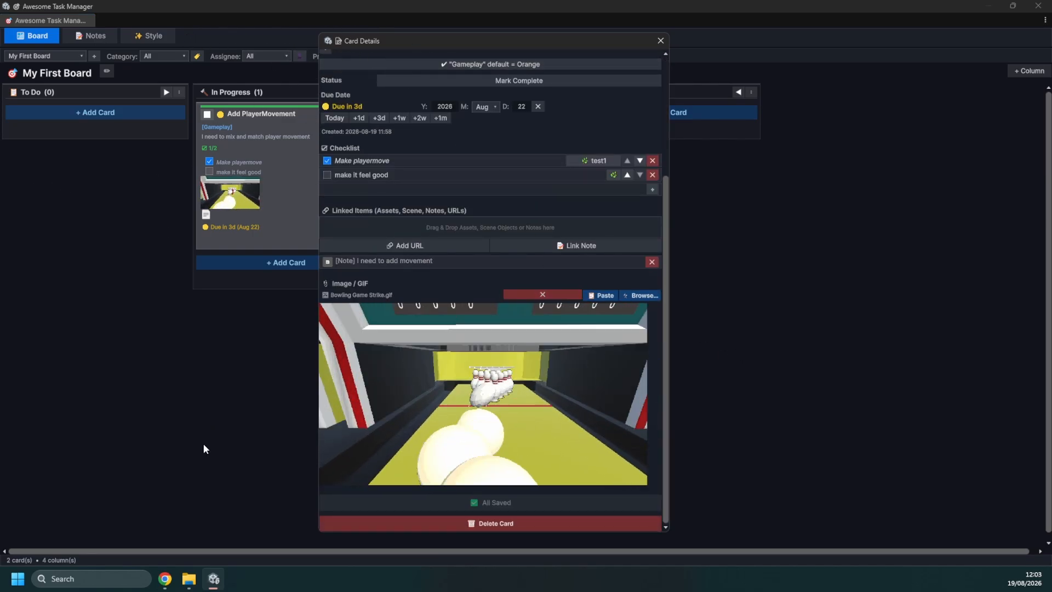
drag(64, 18, 214, 232)
drag(147, 11, 378, 162)
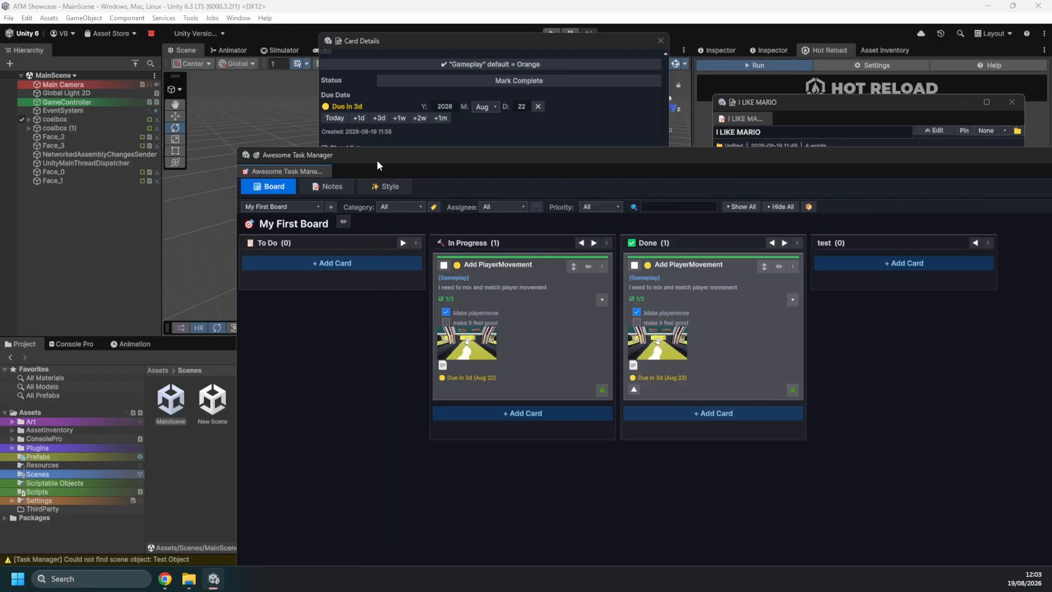
drag(288, 159, 257, 51)
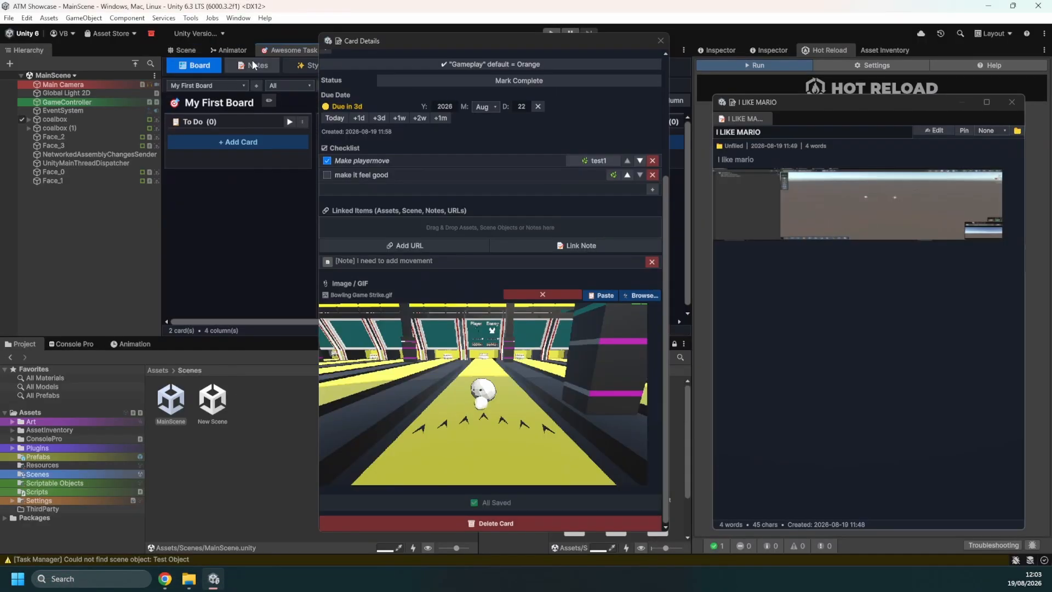
drag(640, 40, 832, 27)
click(854, 29)
Link the GameController scene object to the In Progress Add PlayerMovement card, save the changes and close its details
scroll(346, 186, down, 1)
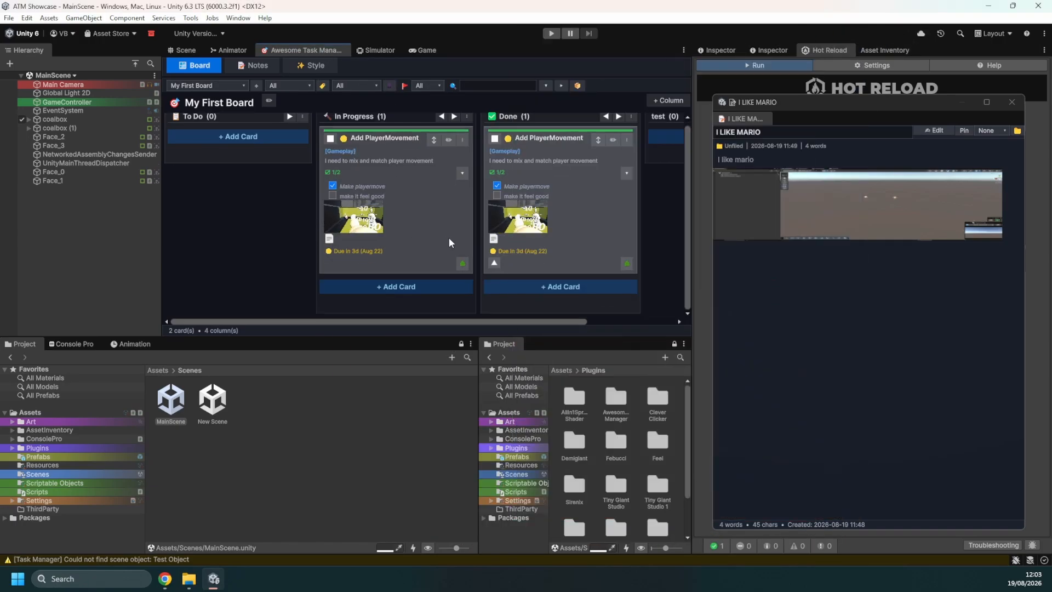
click(450, 141)
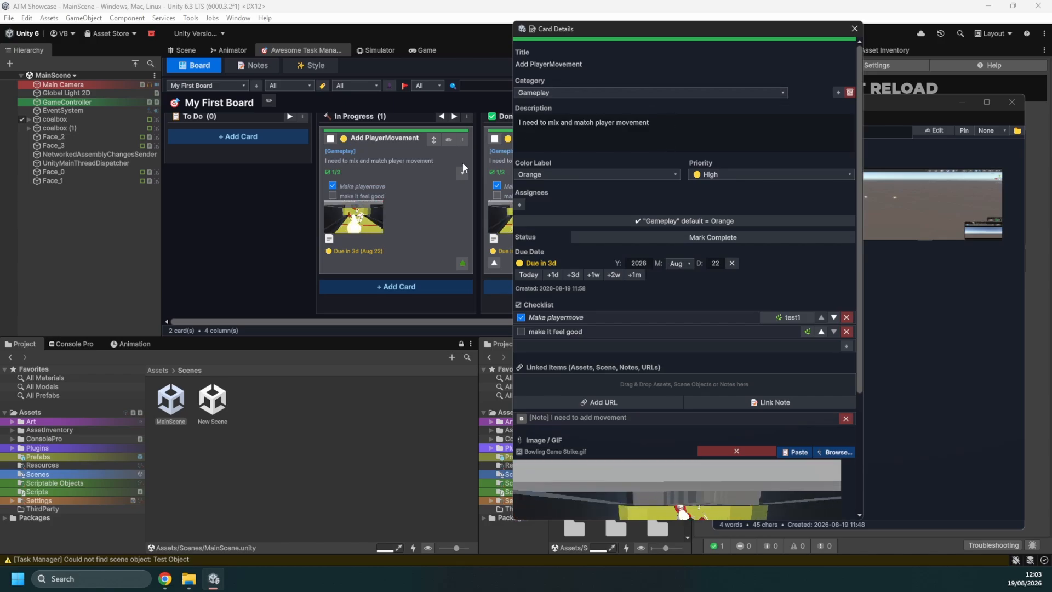
scroll(712, 246, down, 3)
scroll(723, 259, down, 1)
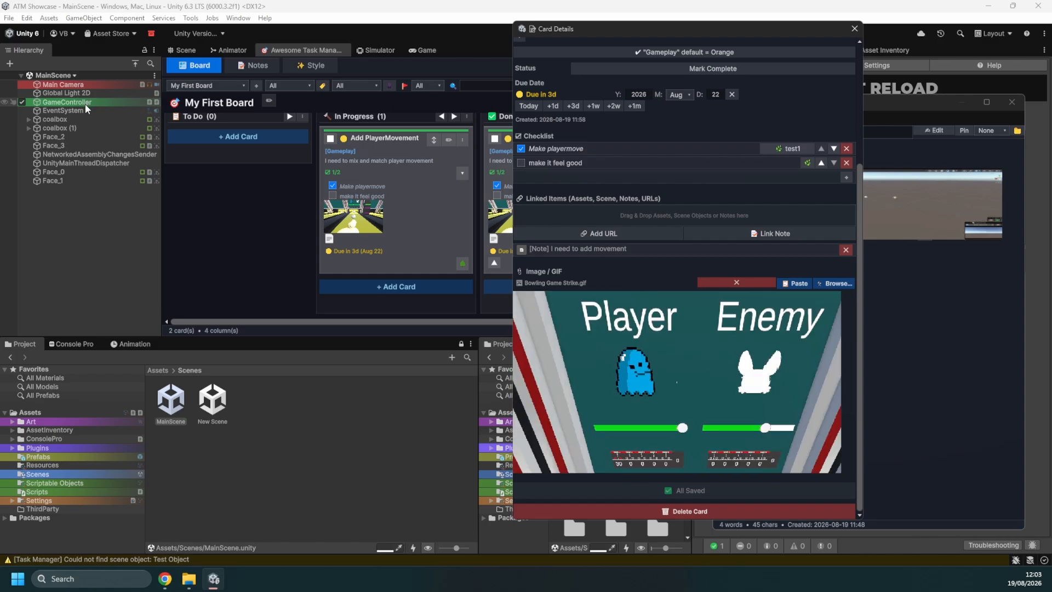
drag(85, 104, 619, 214)
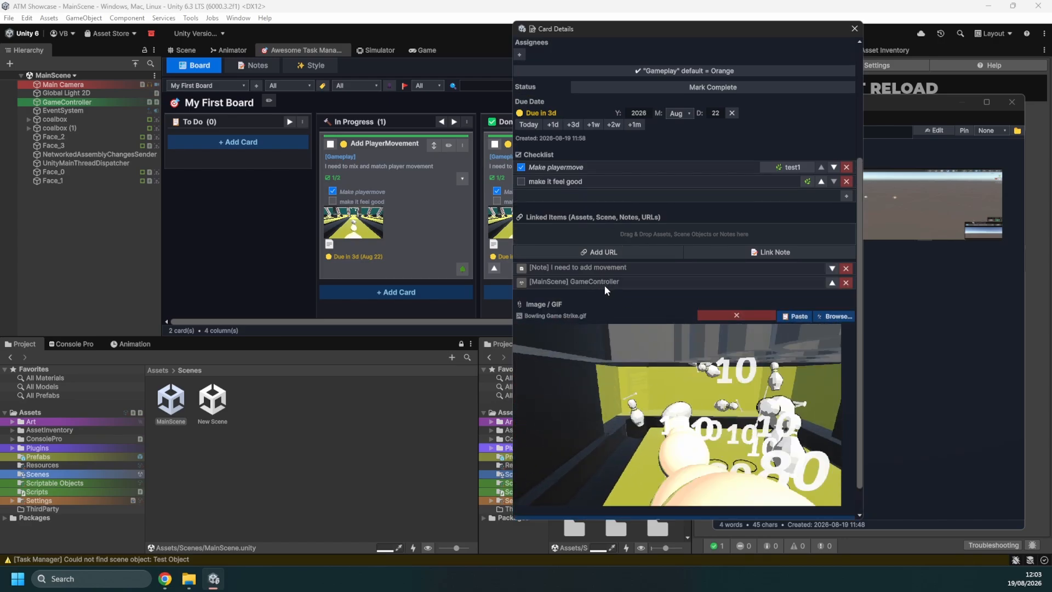
scroll(616, 277, down, 2)
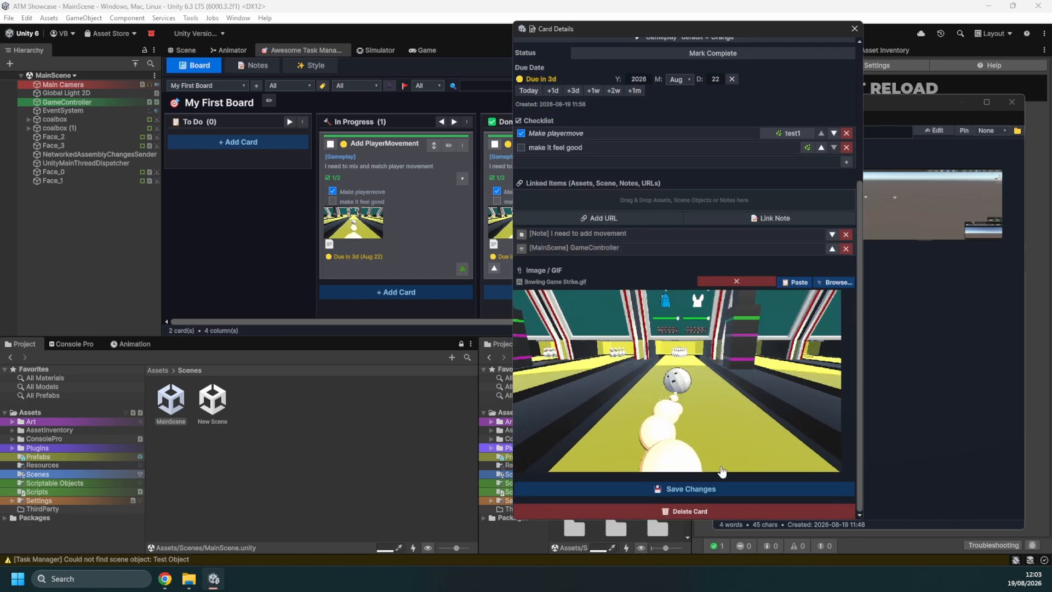
click(690, 489)
click(853, 29)
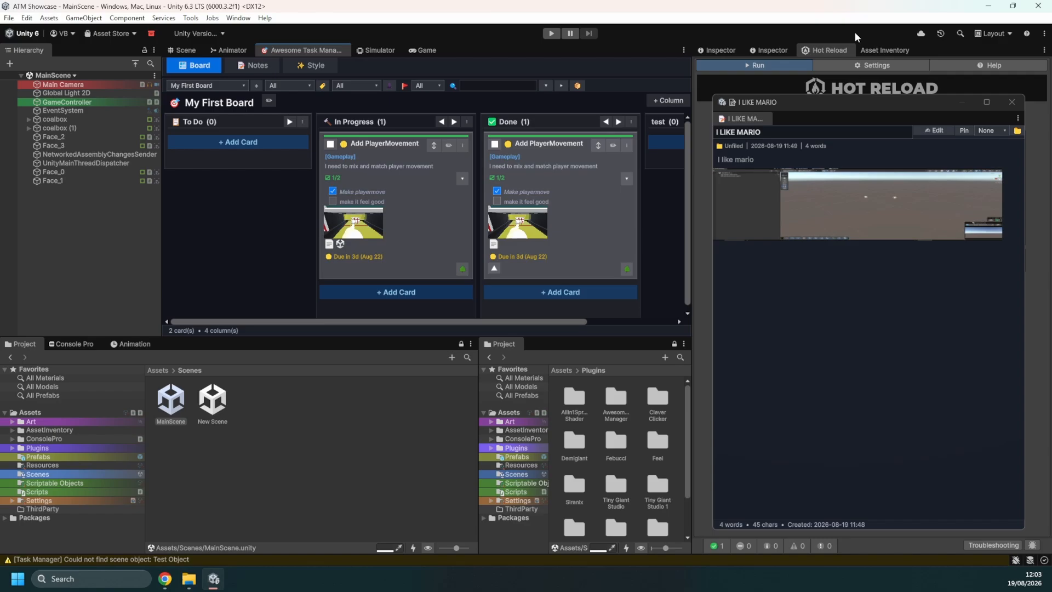
Test the In Progress card's links by opening New Scene, following the GameController link back to MainScene, and viewing the linked note
click(341, 244)
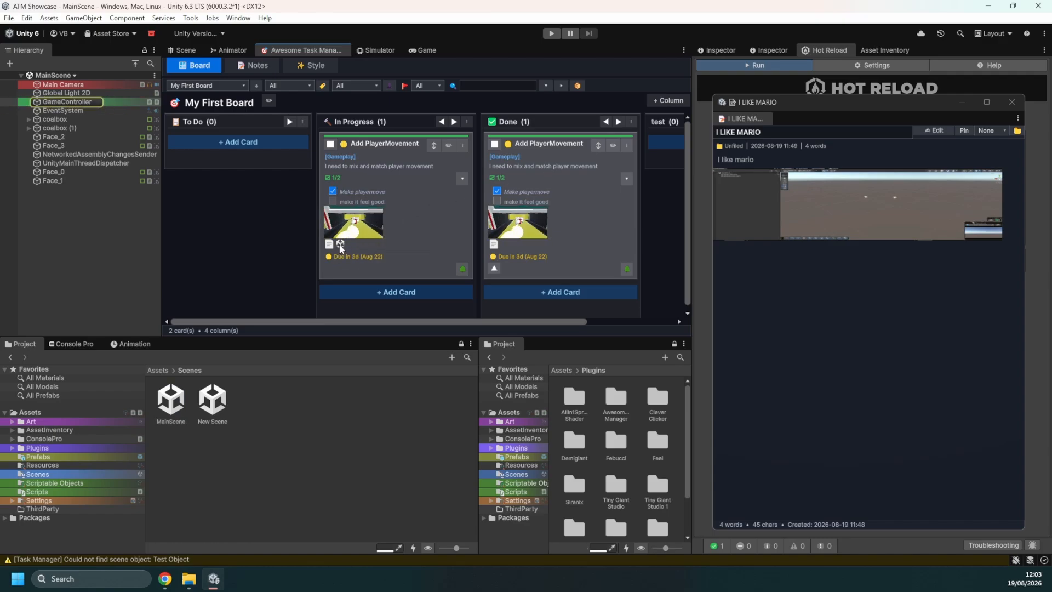
click(211, 400)
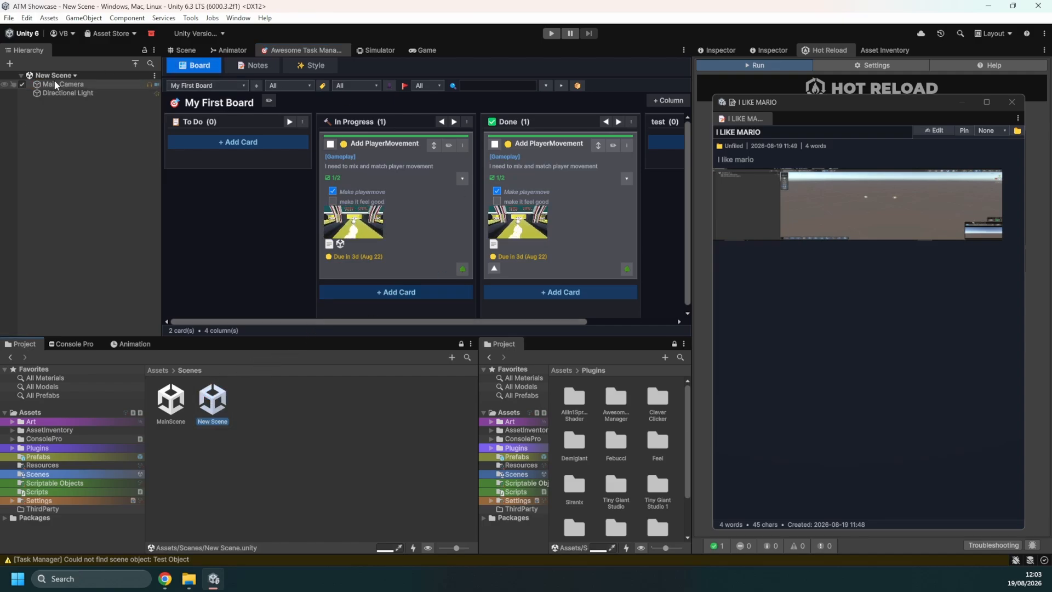
click(339, 244)
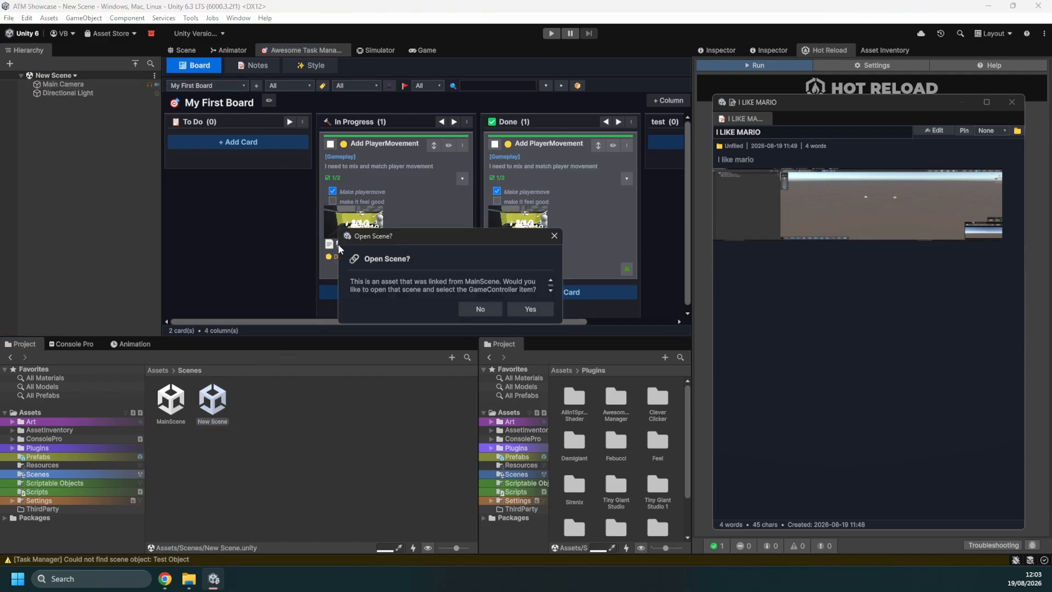
drag(418, 242, 469, 172)
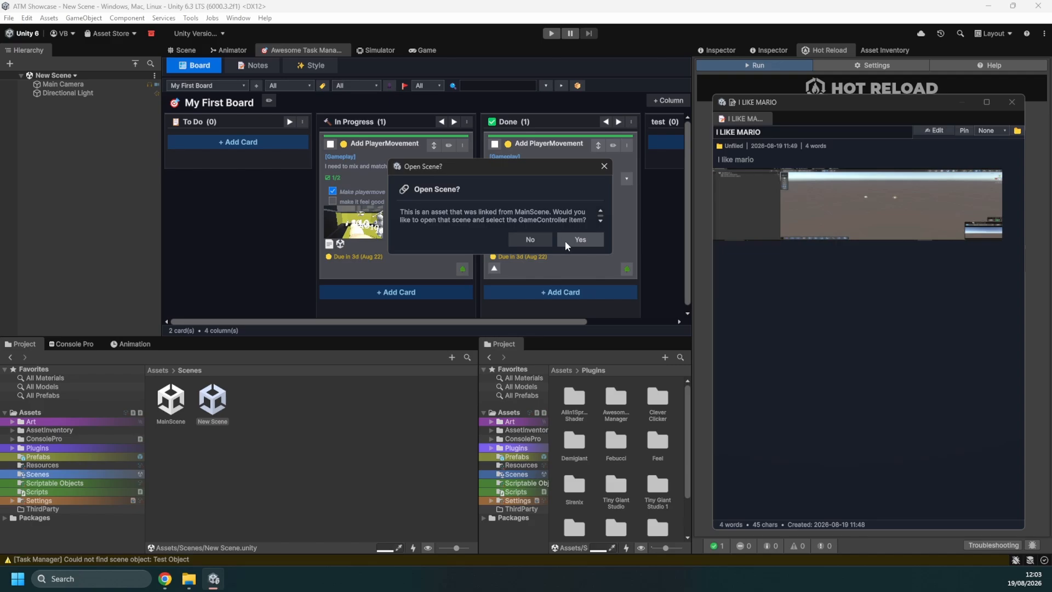
click(563, 239)
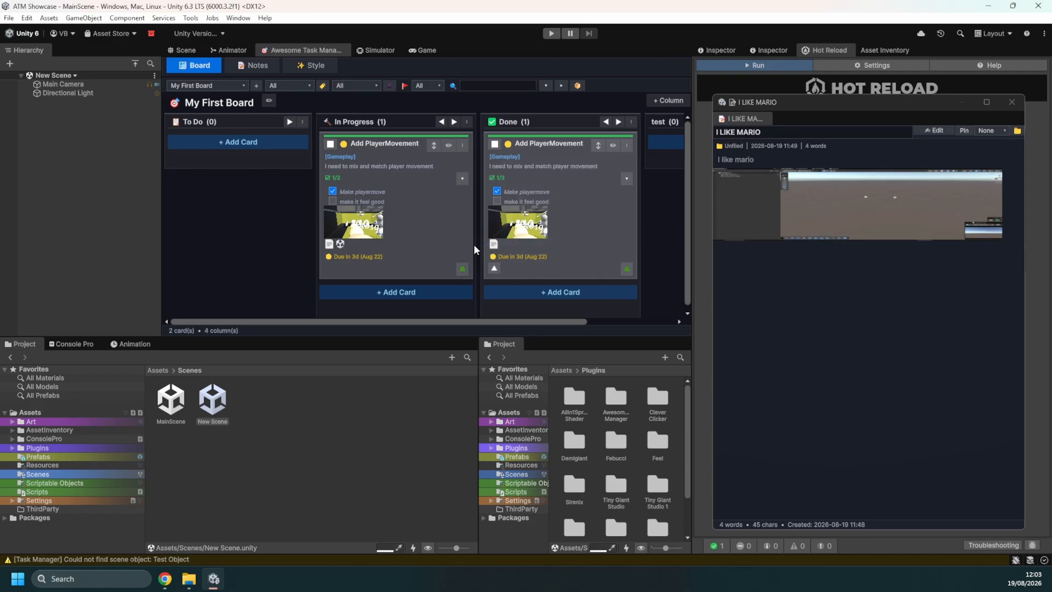
click(337, 244)
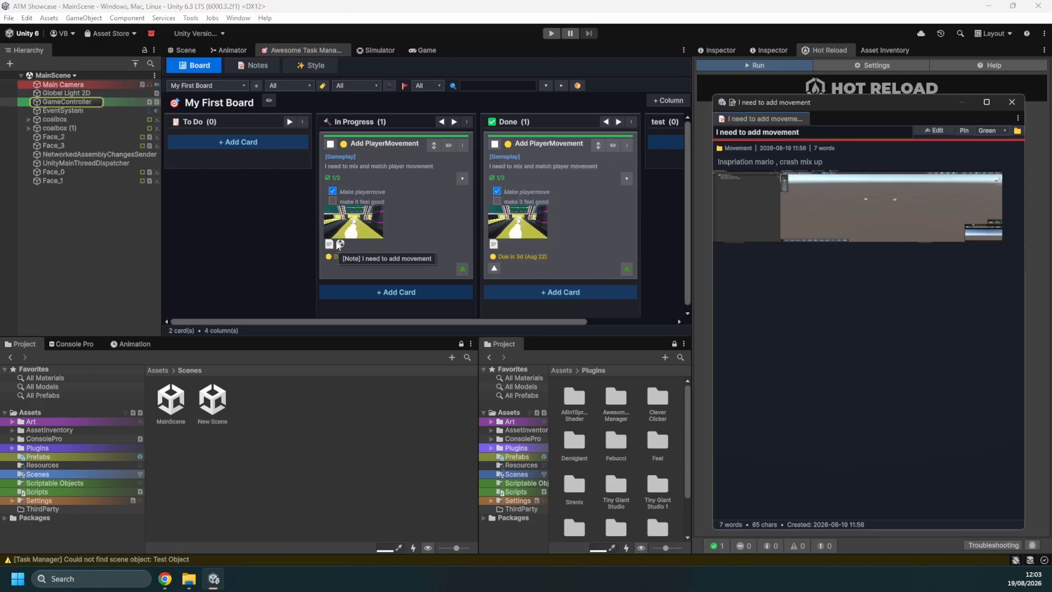
click(1011, 103)
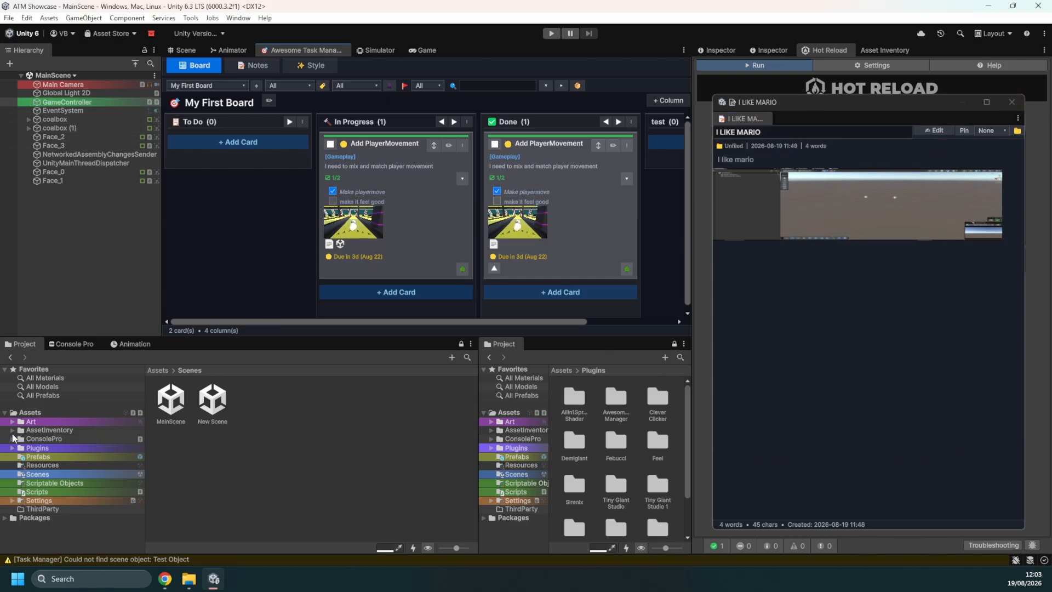
Link the CoalboxContainer script from the Scripts folder and the Face_1 scene object to the In Progress card
click(53, 491)
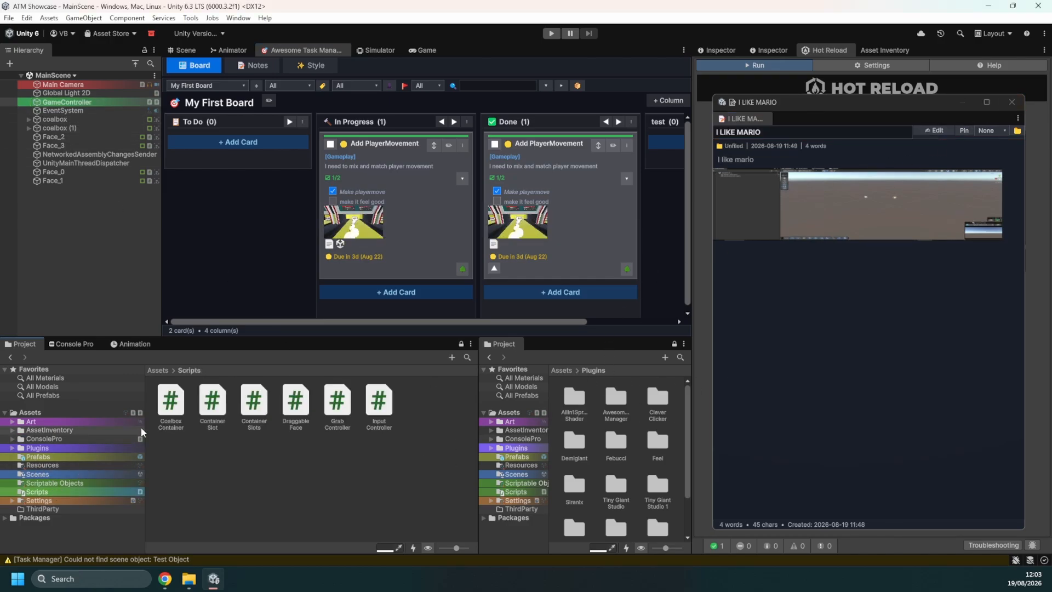
scroll(438, 212, down, 1)
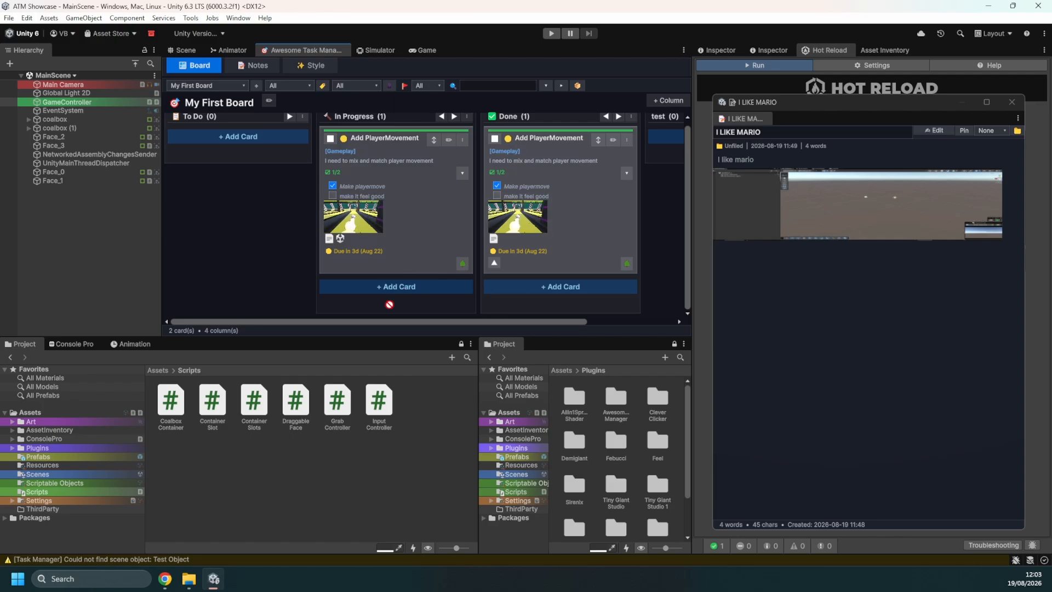
drag(164, 415, 351, 242)
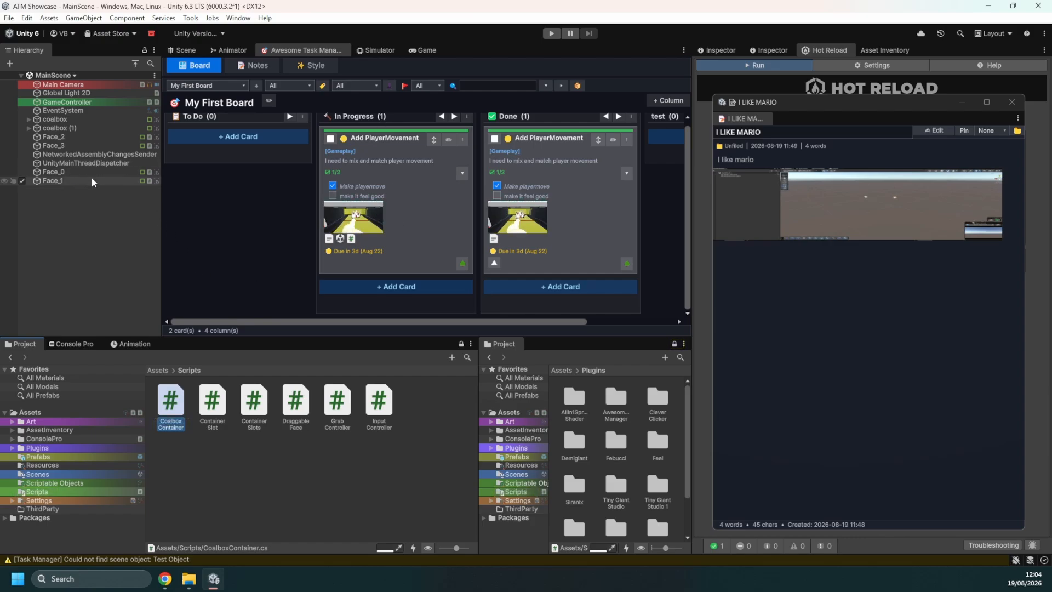
drag(91, 180, 361, 241)
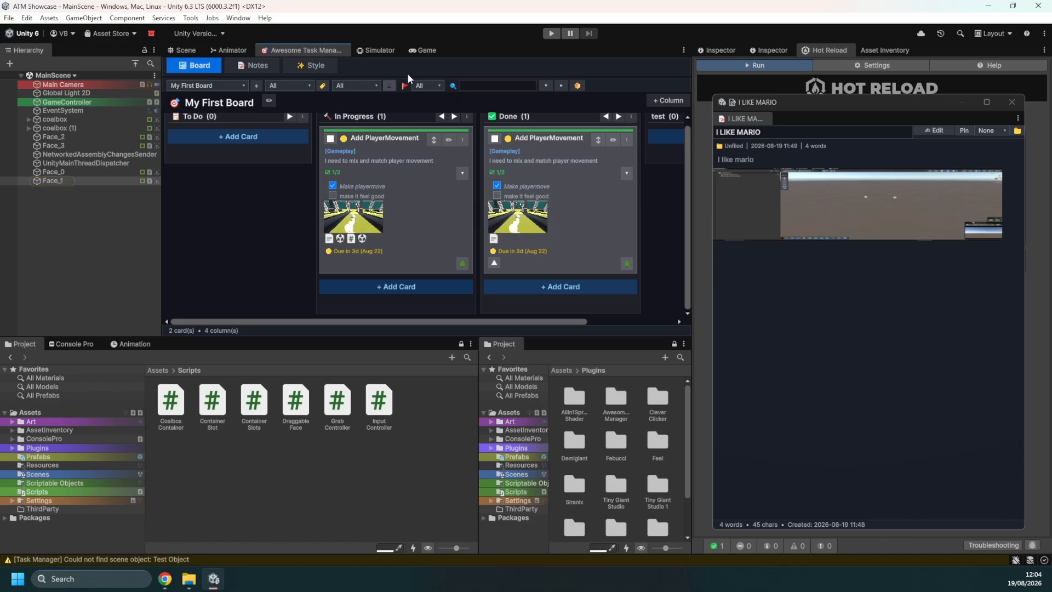
Show the Style settings and undock the task manager into its own maximized window
click(315, 66)
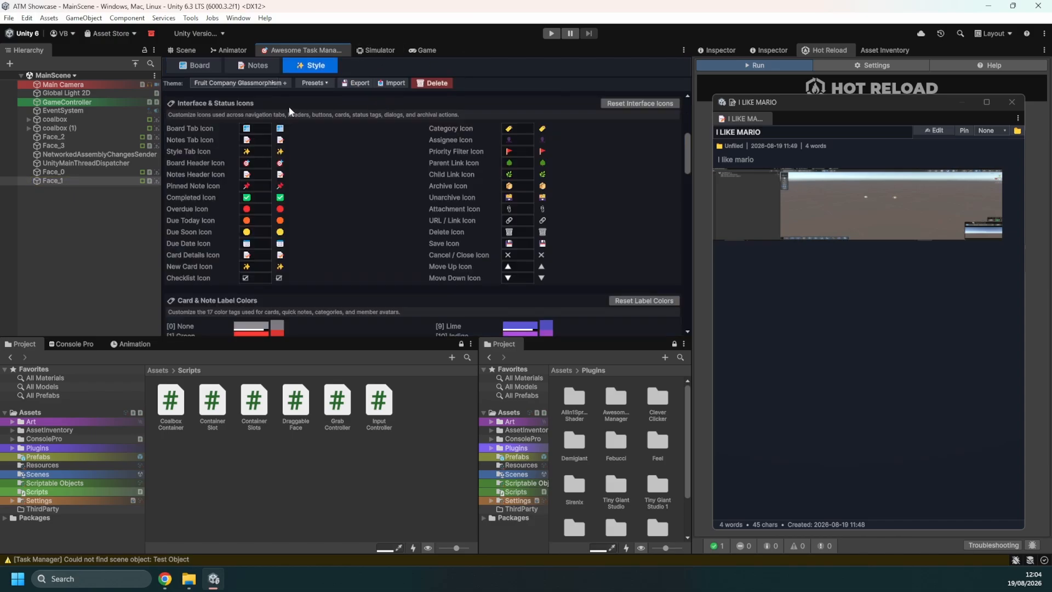
click(239, 83)
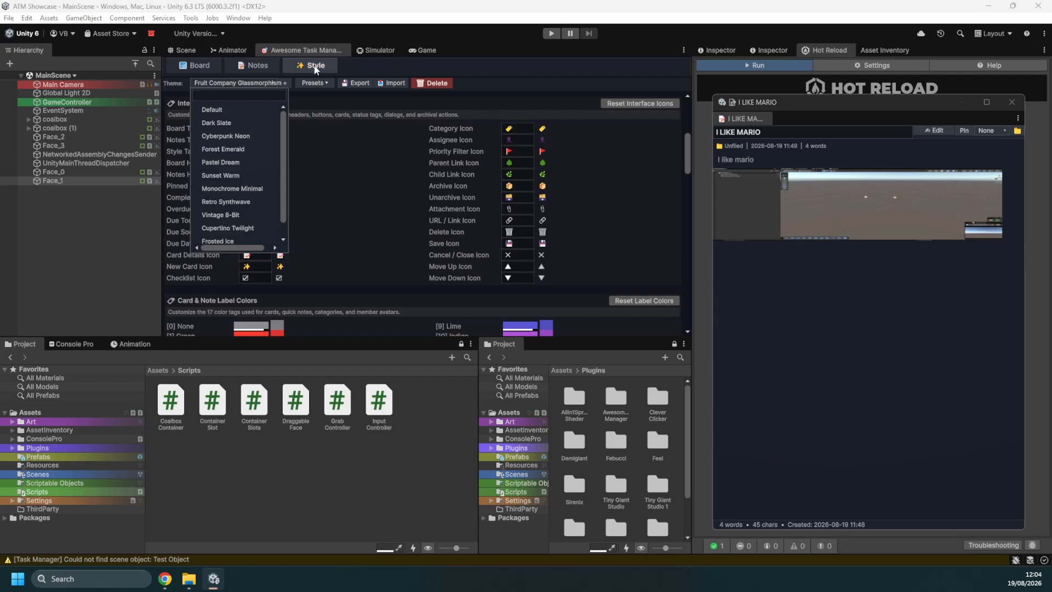
drag(331, 49, 577, 24)
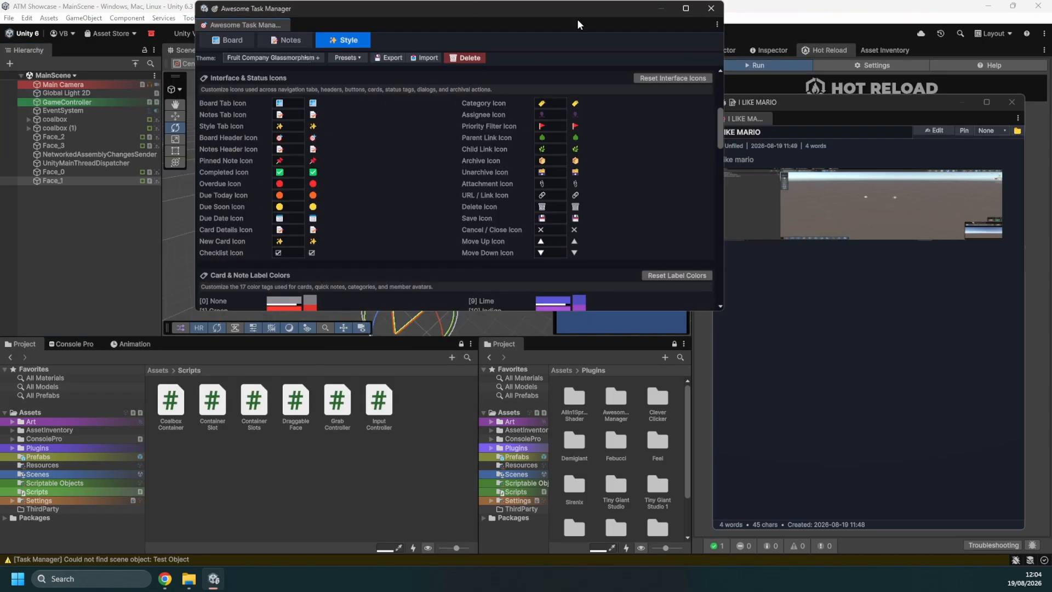
click(685, 9)
Try the Forest Emerald and Pastel Dream themes, and set the theme to Vintage 8-Bit
click(89, 54)
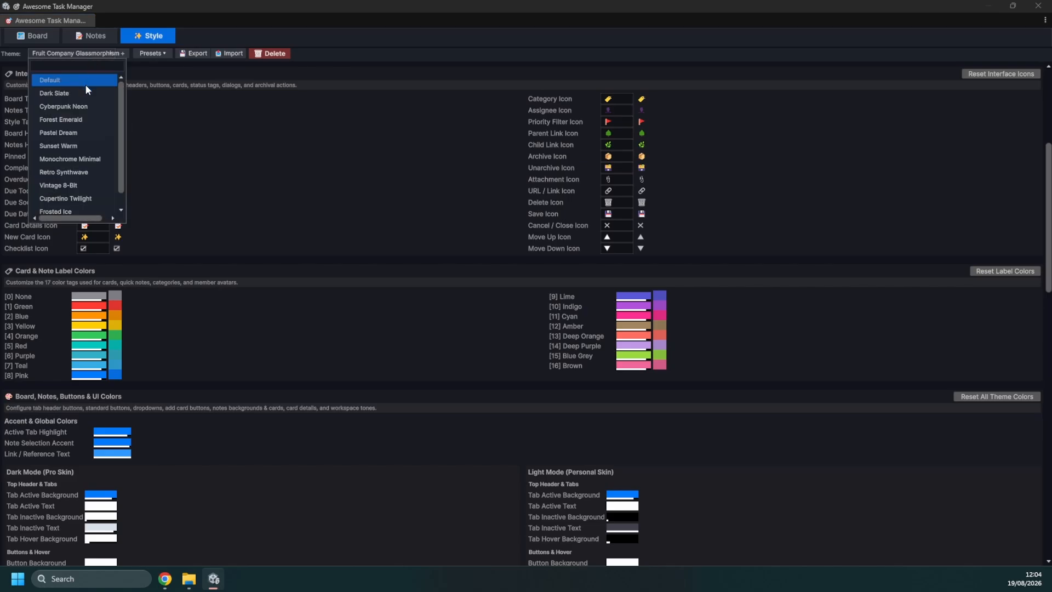
click(85, 121)
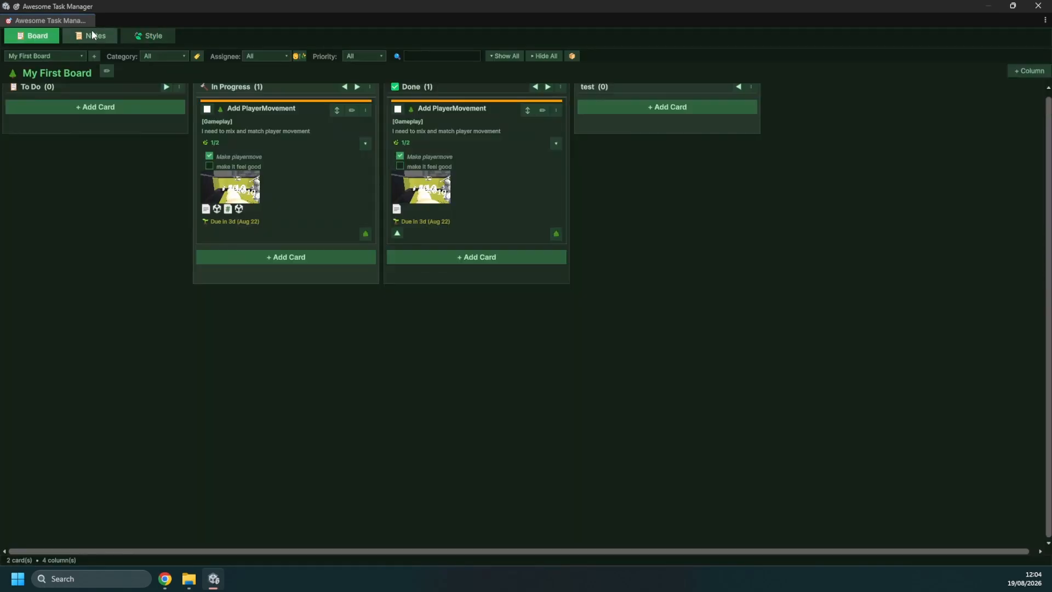
click(79, 54)
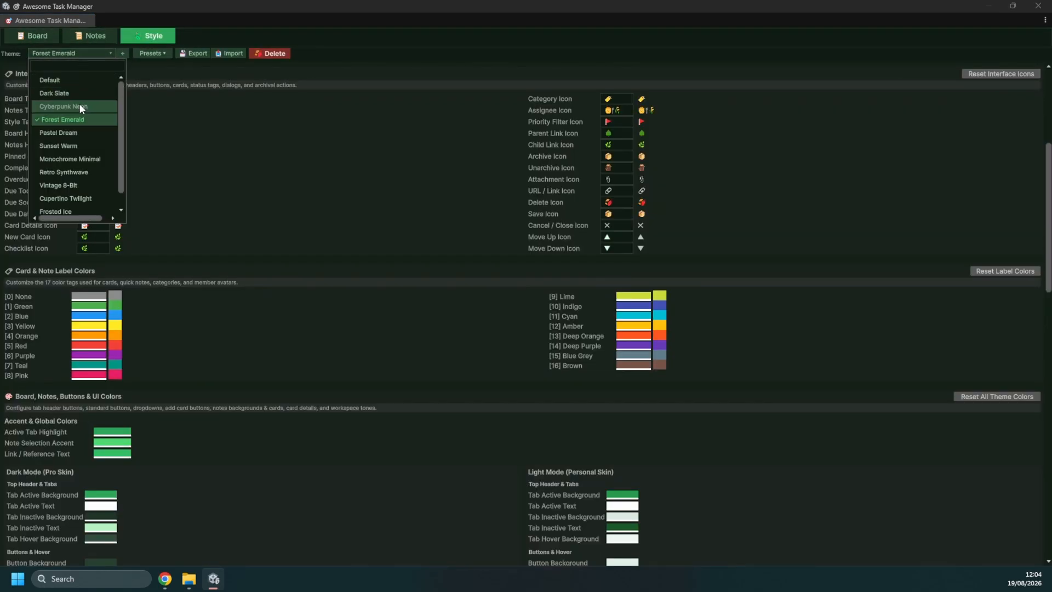
click(74, 135)
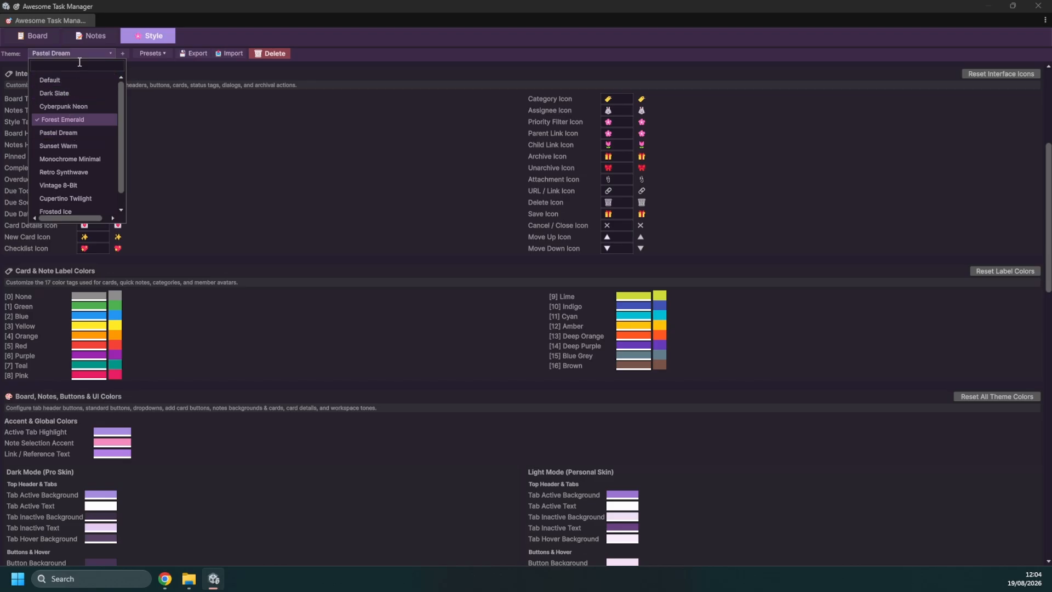
scroll(85, 181, down, 1)
click(80, 167)
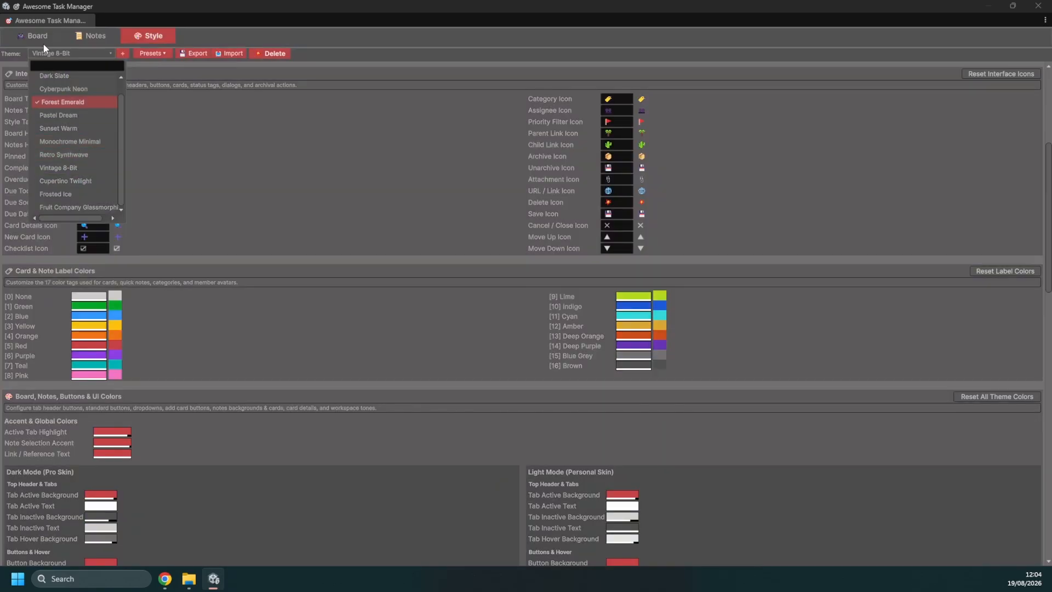
View the board in the current theme, try the Dark Slate theme, and check the board again
click(41, 37)
click(139, 37)
click(74, 55)
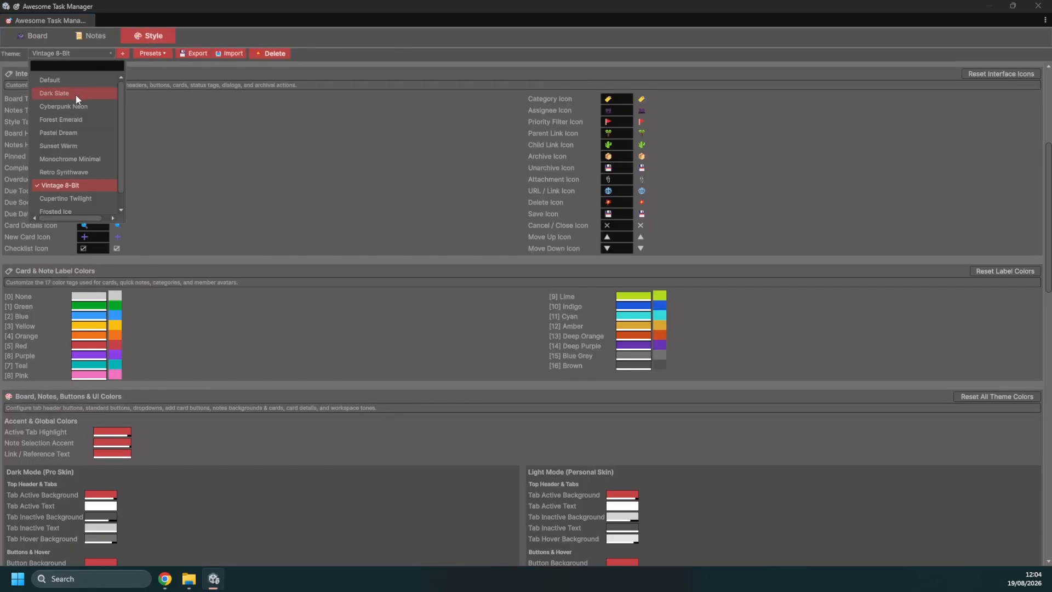
click(70, 93)
click(57, 39)
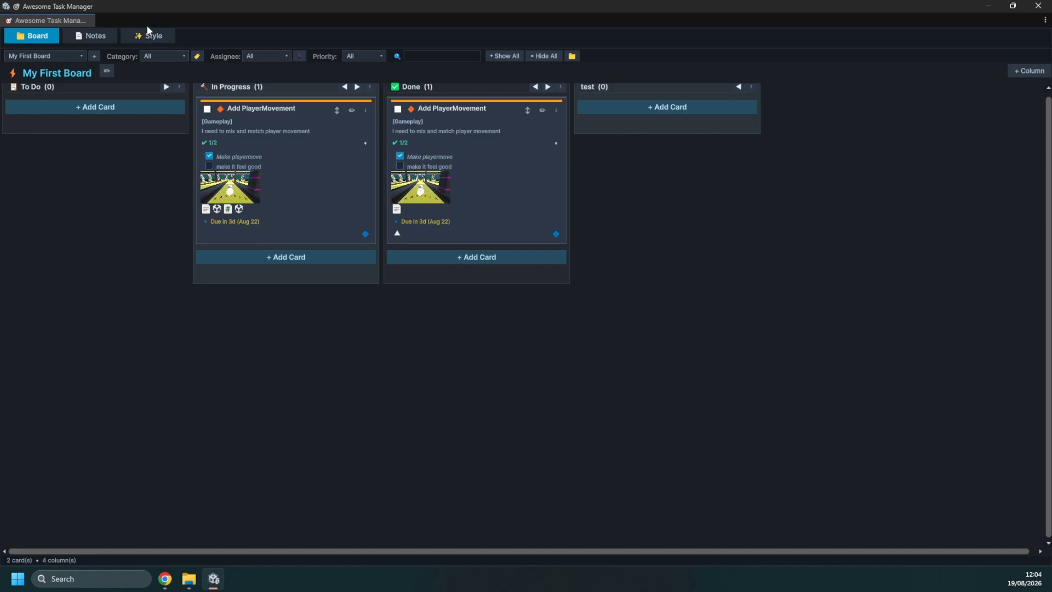
click(148, 35)
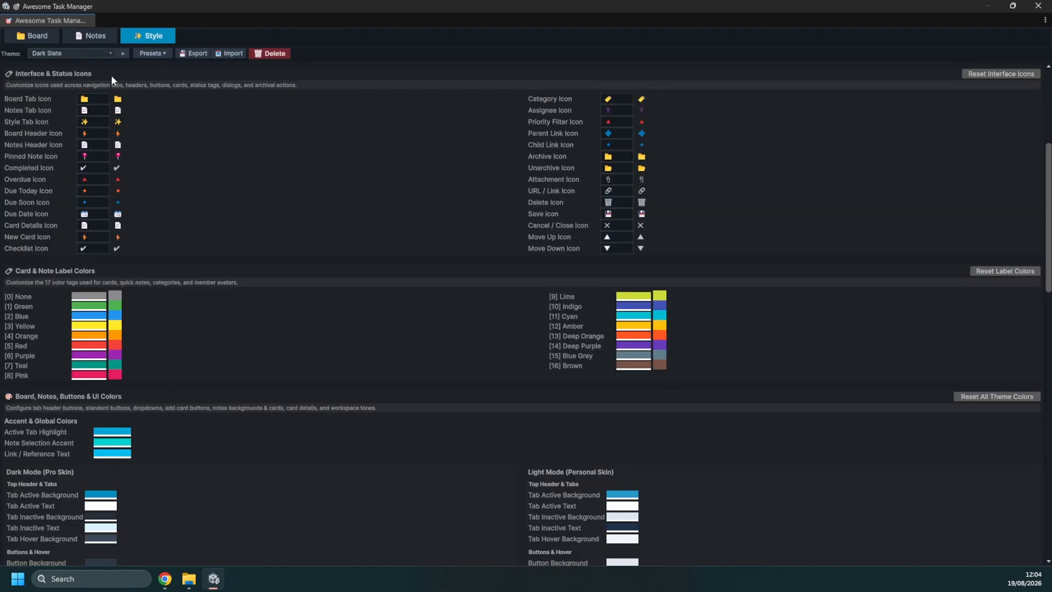
Set the theme to Fruit Company Glassmorphism, view the board with it, and return to the Style settings
click(98, 54)
click(87, 206)
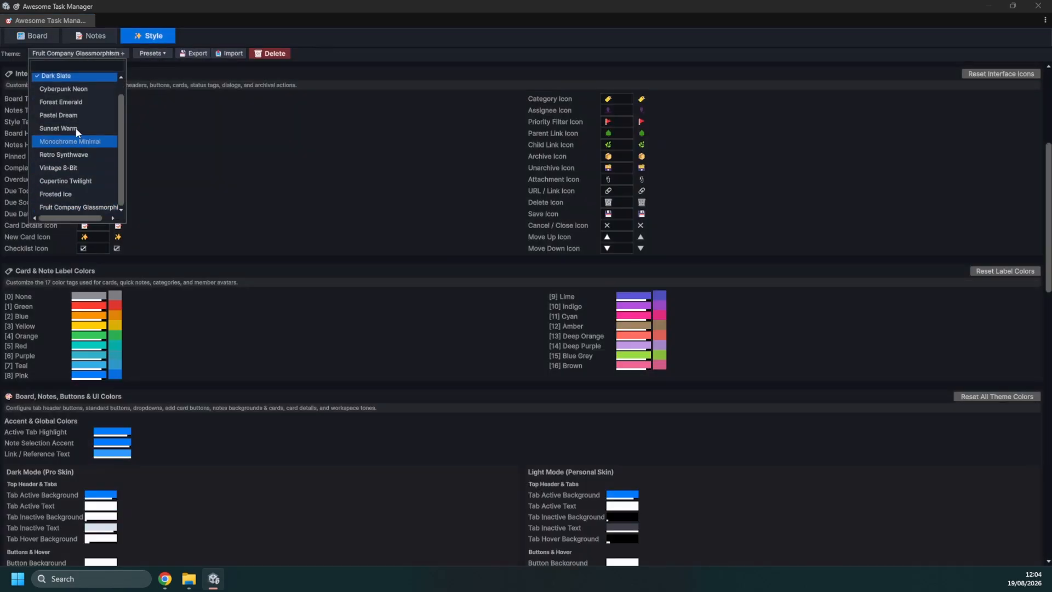
click(45, 38)
click(45, 37)
click(164, 36)
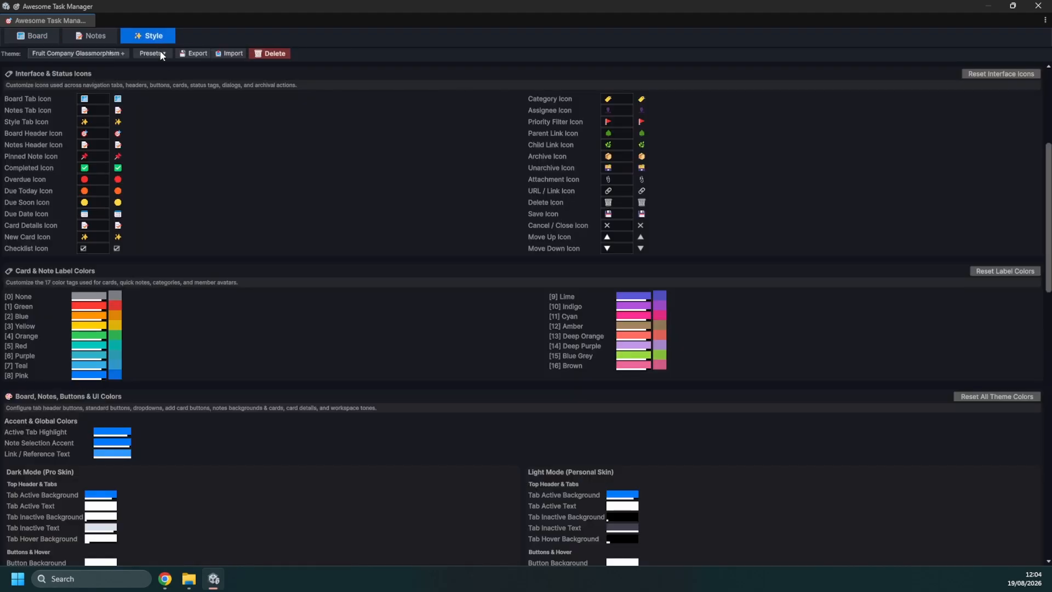
Examine the list of available themes and the color settings of the current theme
click(113, 54)
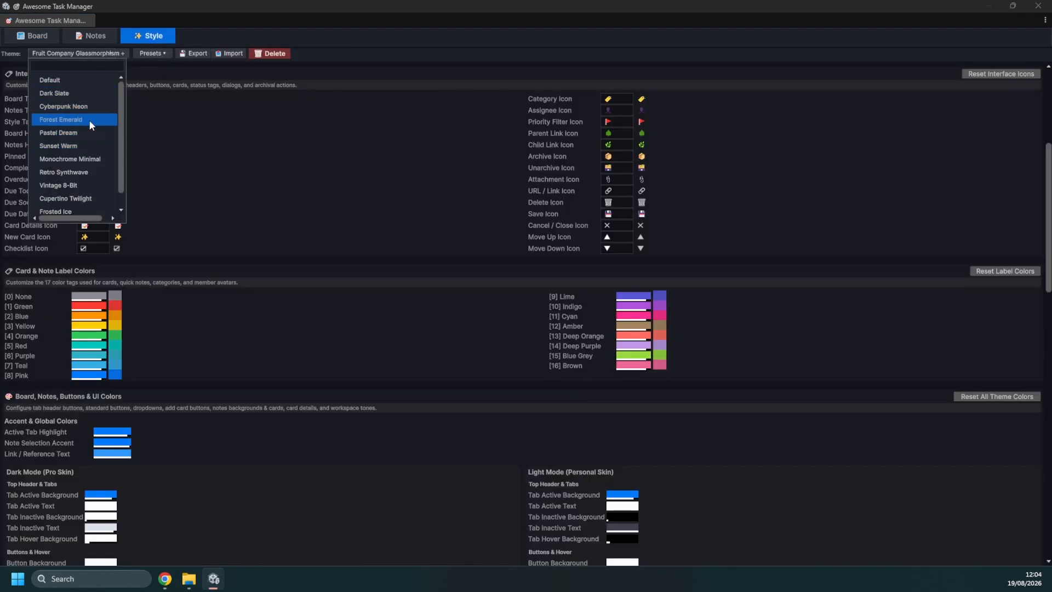
scroll(266, 300, down, 15)
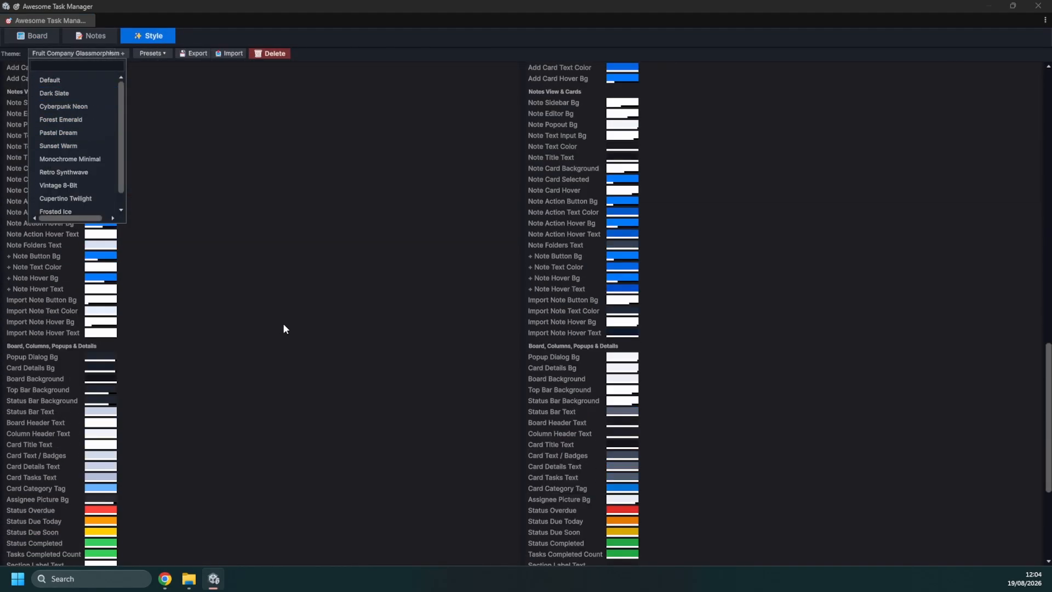
click(236, 214)
scroll(154, 337, up, 10)
scroll(138, 419, down, 15)
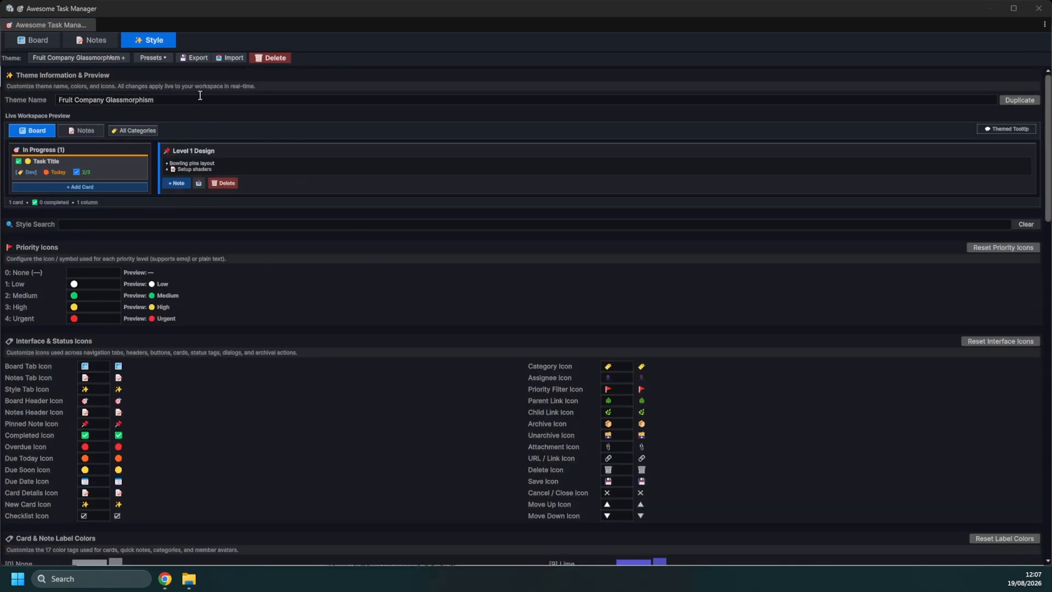
Show the preset options and the theme management options for creating, resetting, exporting, importing and deleting themes
click(142, 56)
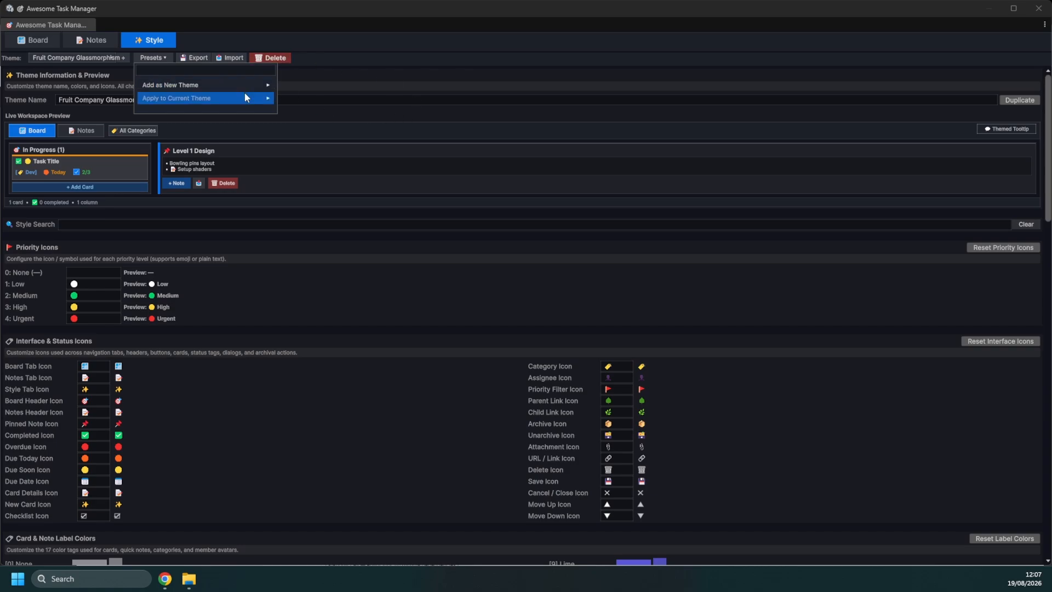
click(121, 59)
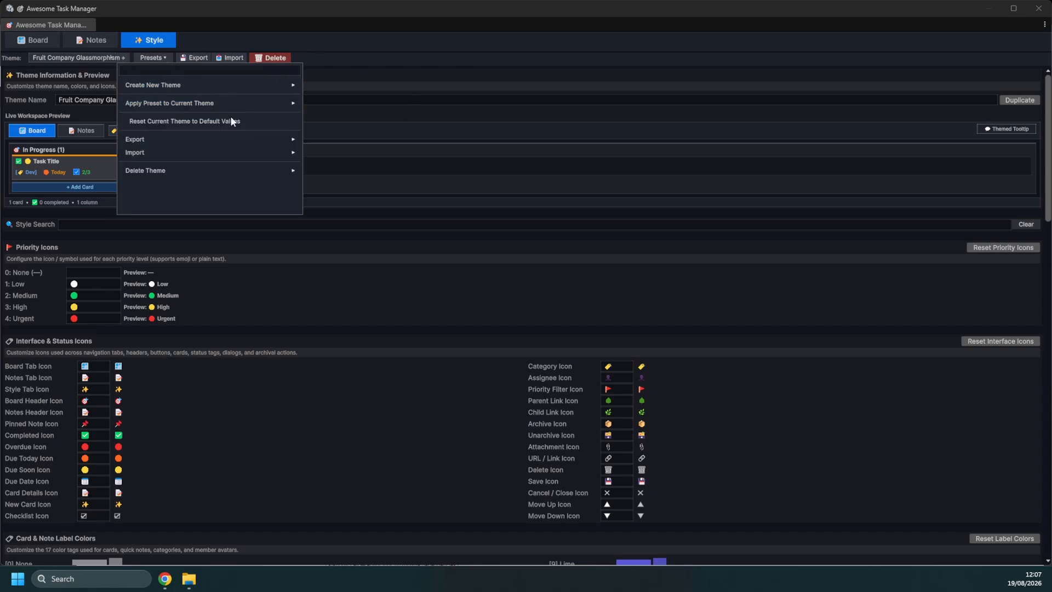
click(125, 58)
click(125, 58)
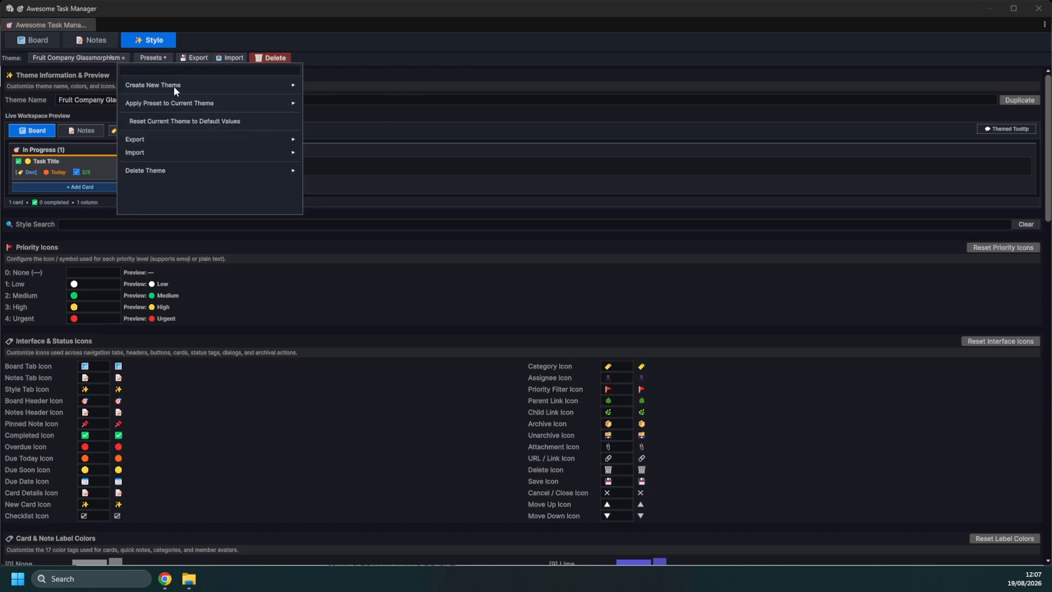
Show the save dialog for exporting all themes as a JSON pack and close it without saving
click(232, 139)
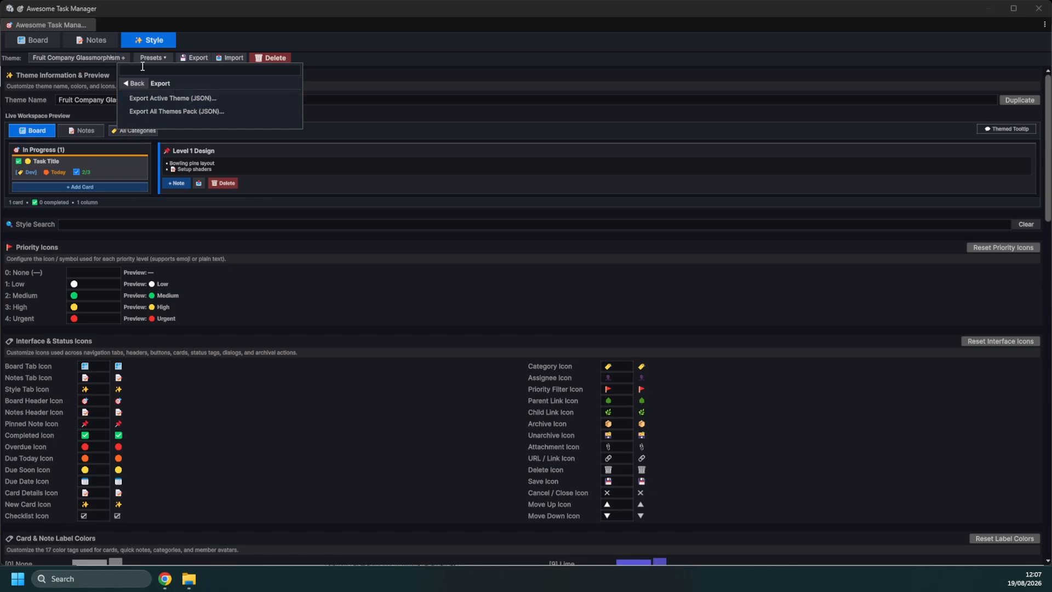
click(176, 113)
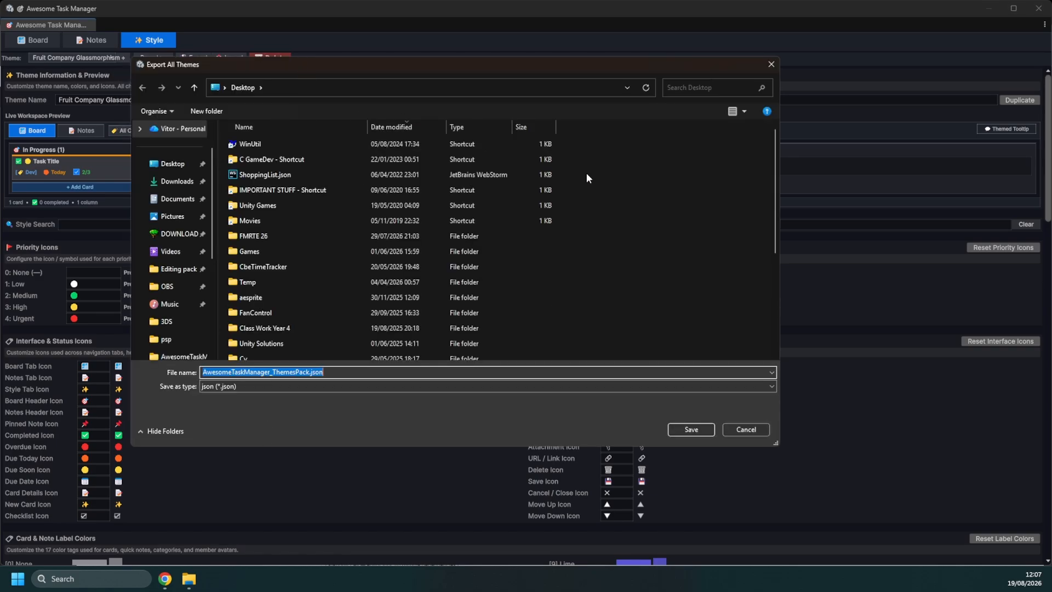
scroll(536, 274, down, 4)
click(771, 63)
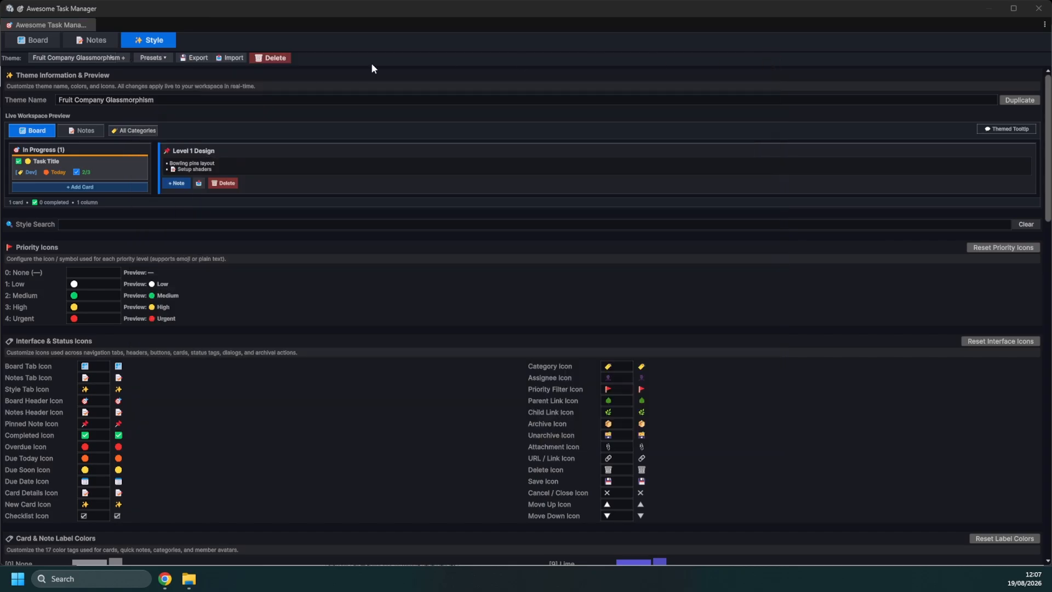
Show the file dialog for importing themes from JSON and close it without choosing a file
click(112, 59)
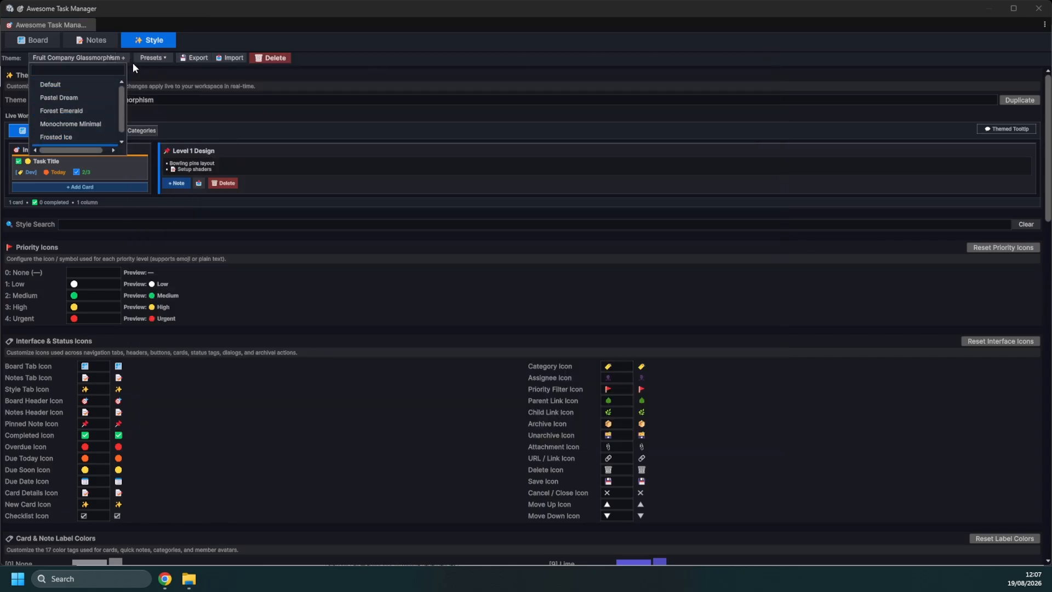
click(138, 58)
click(246, 153)
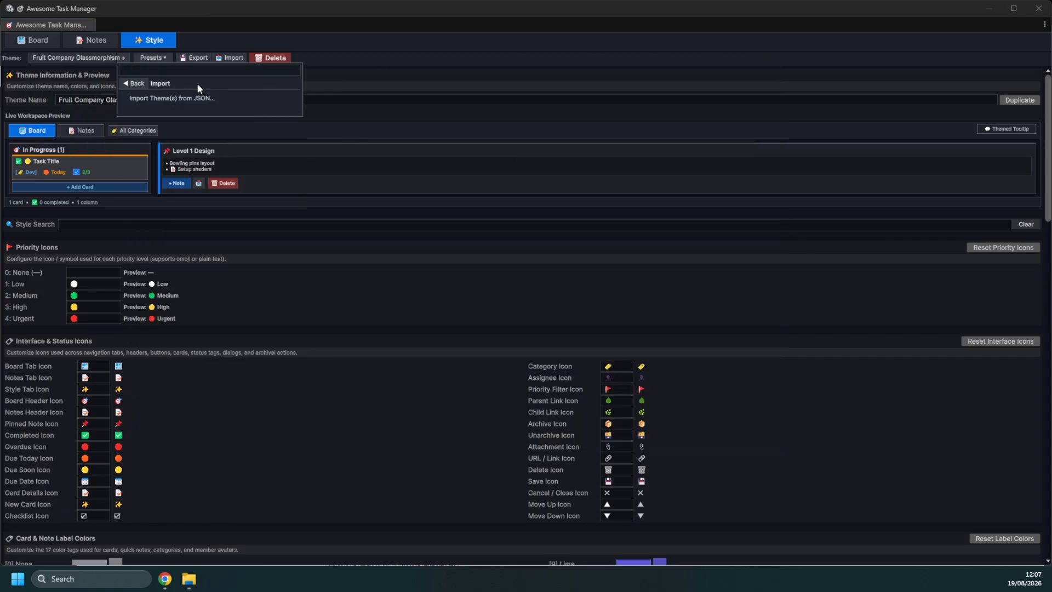
click(174, 97)
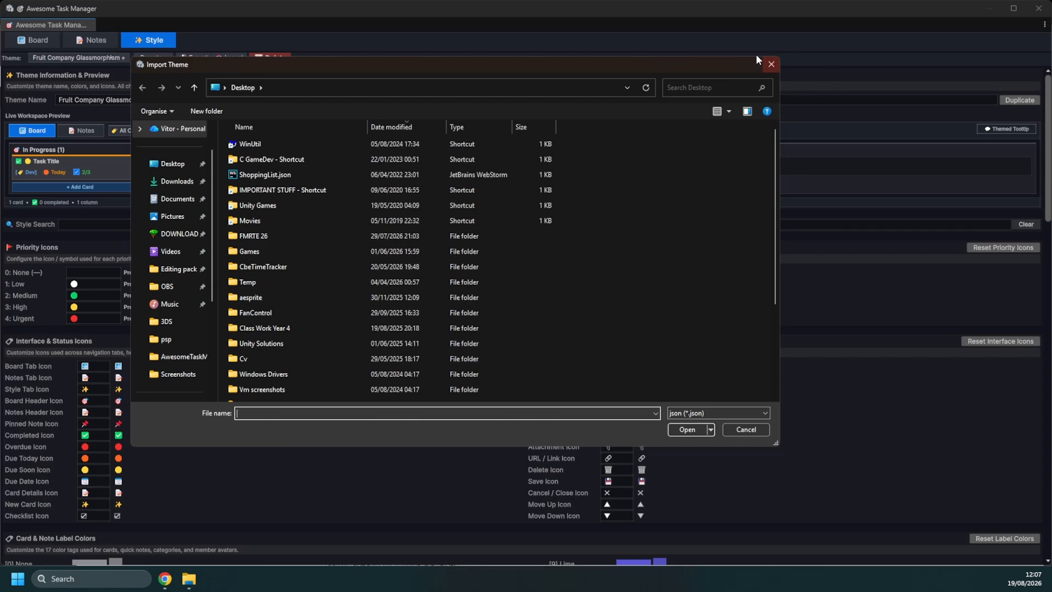
click(771, 65)
View the Quick Notes section and return to My First Board
click(38, 40)
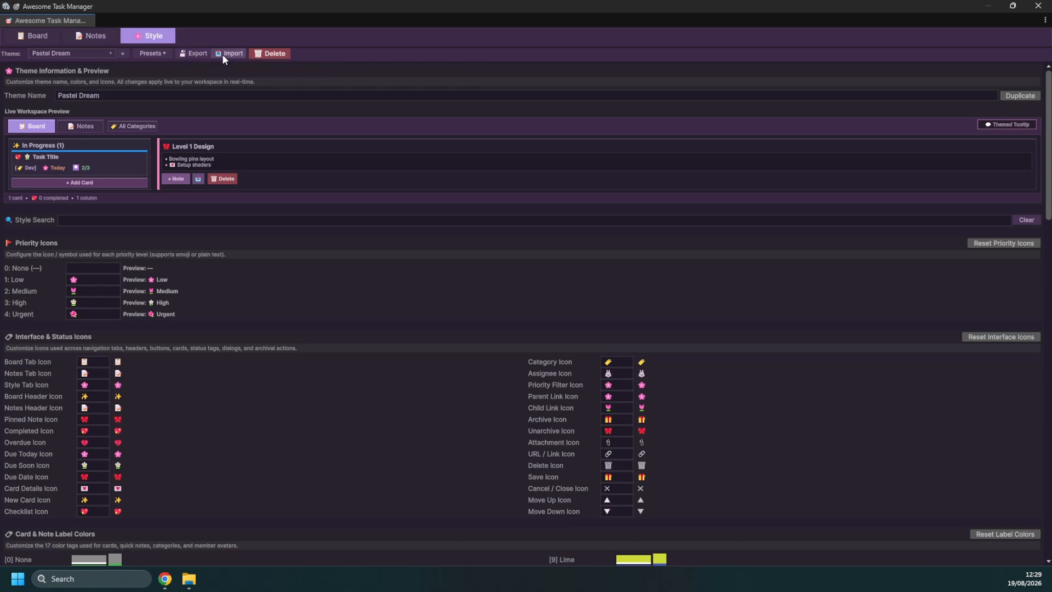
click(109, 38)
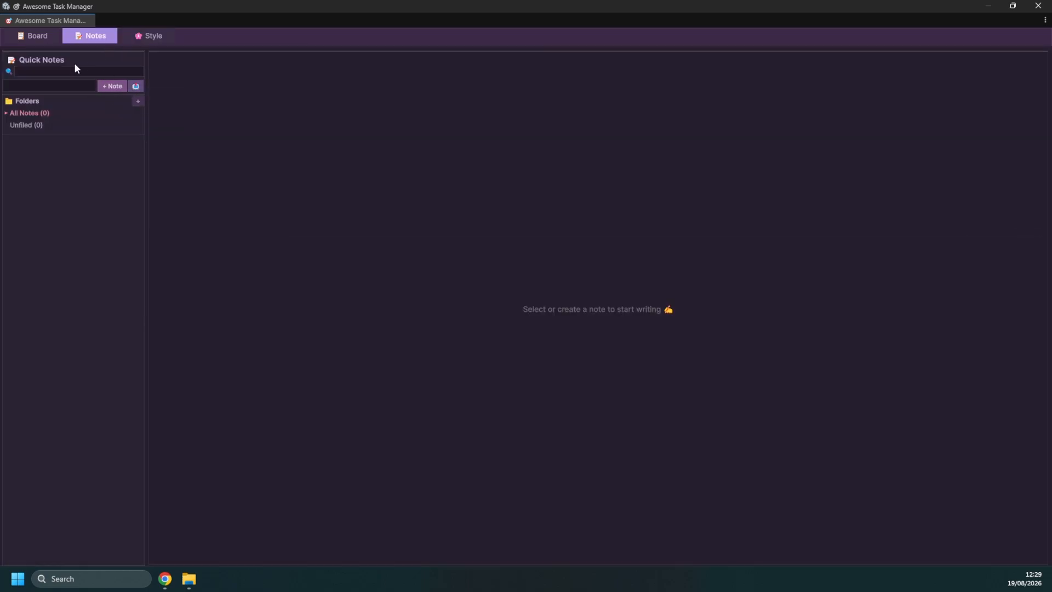
click(27, 38)
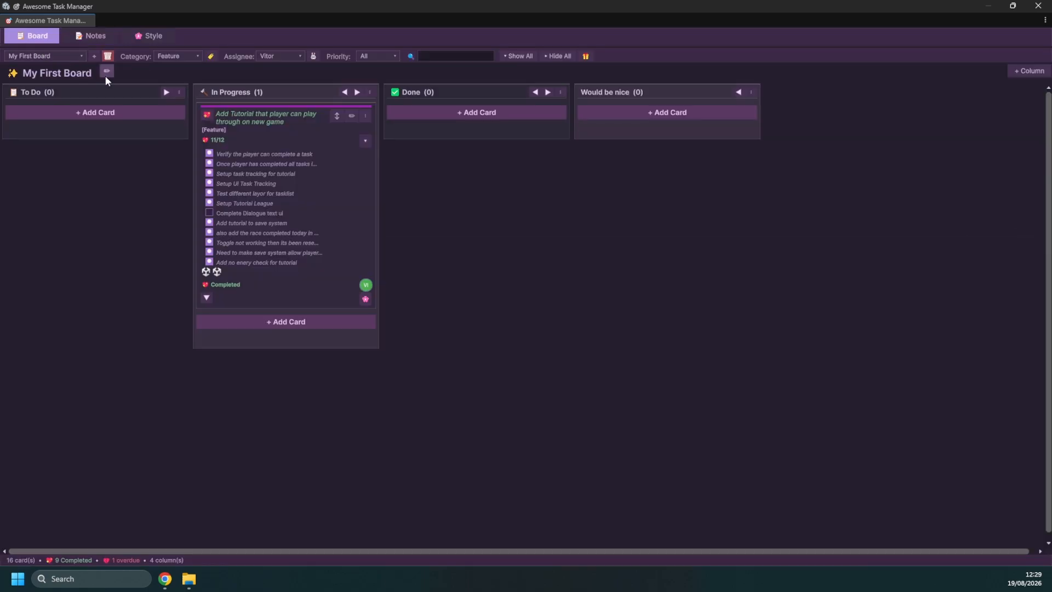
Show the archive, duplicate, export, copy and delete options of the In Progress column's tutorial card
click(363, 118)
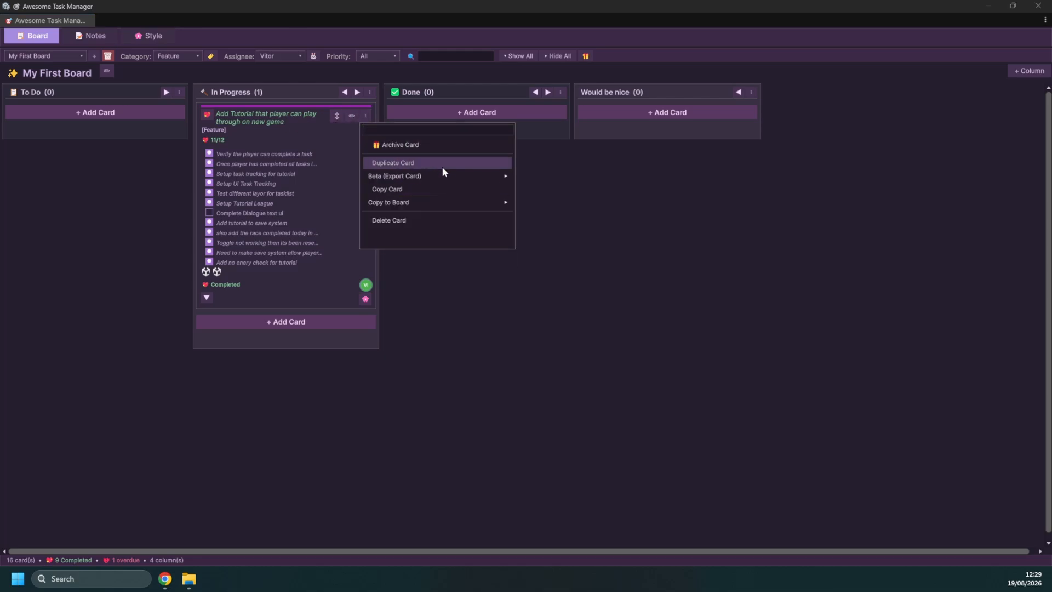
click(355, 116)
click(854, 28)
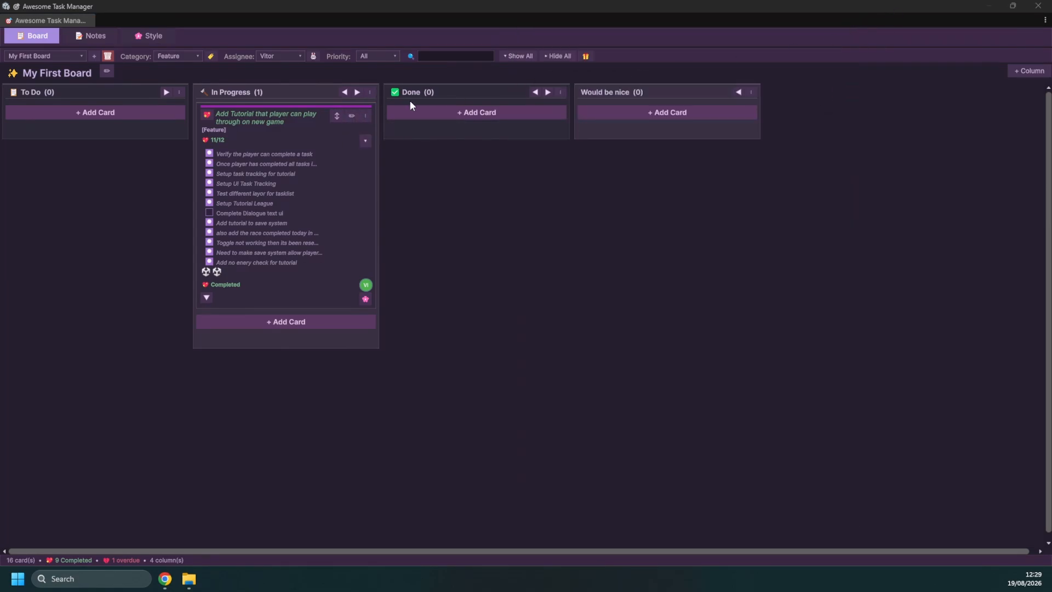
click(364, 116)
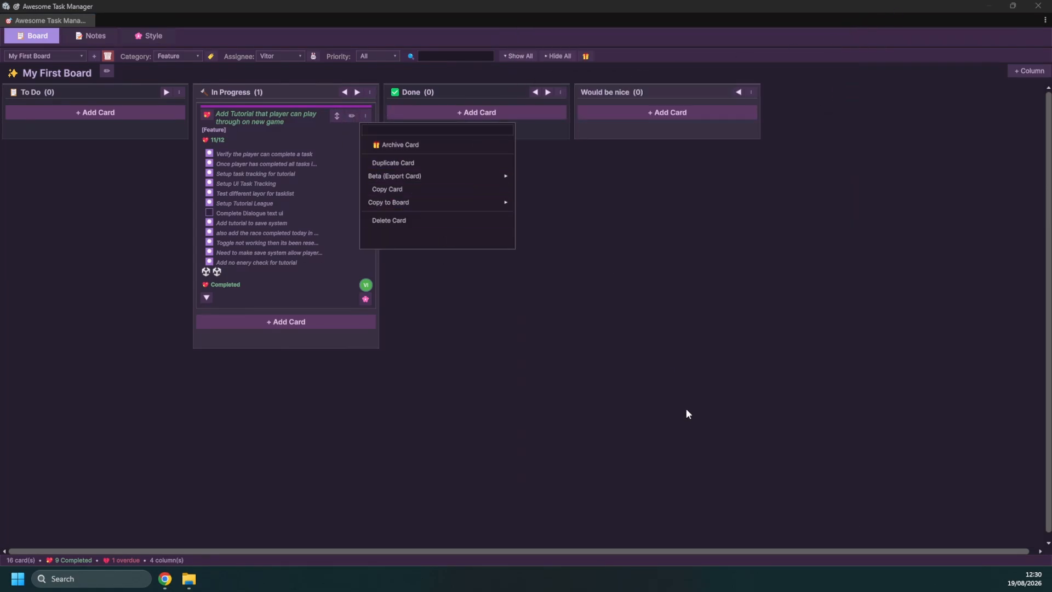